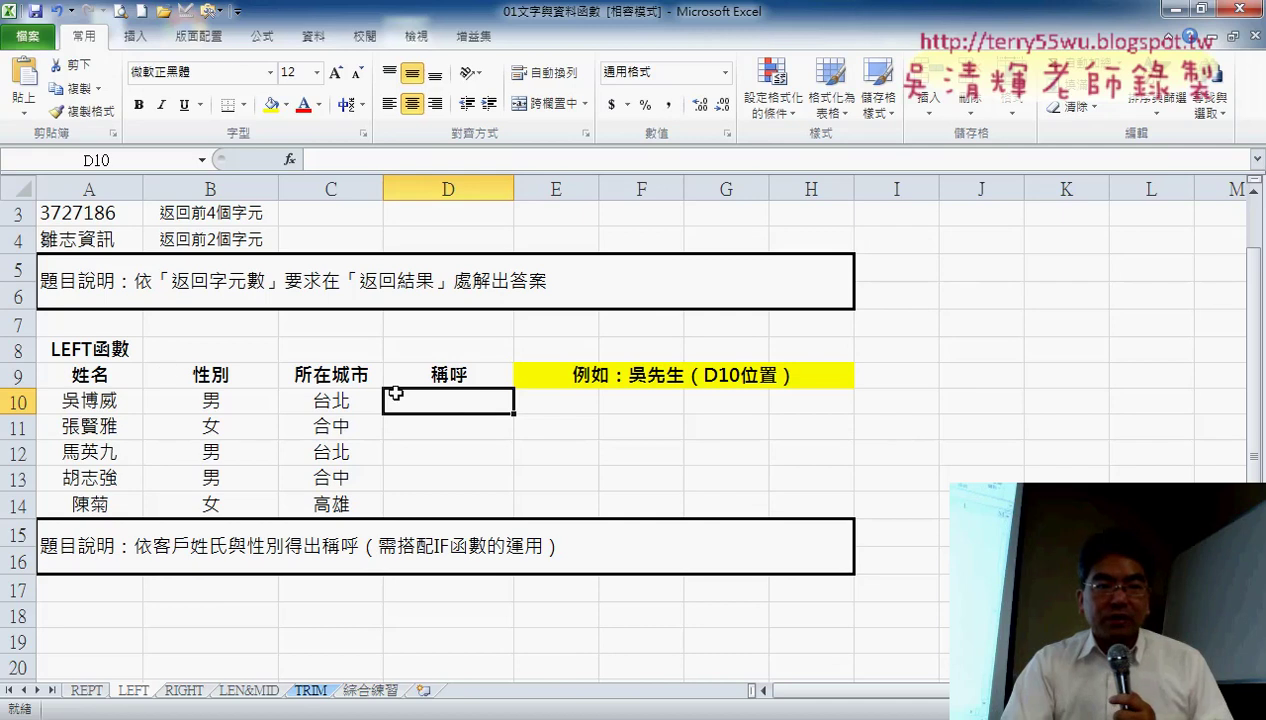
Enter =LEFT(A10,1) in D10 from the 文字 category so it shows the surname 吳.
click(290, 159)
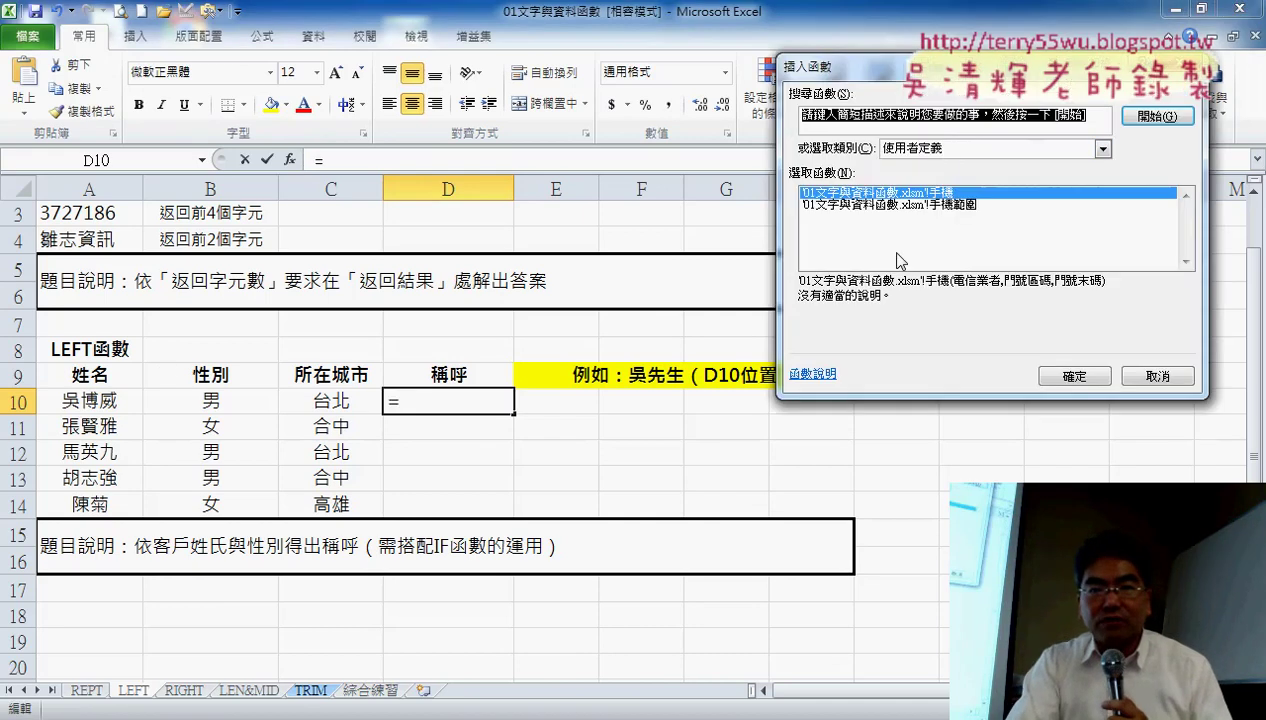
click(946, 153)
click(1058, 258)
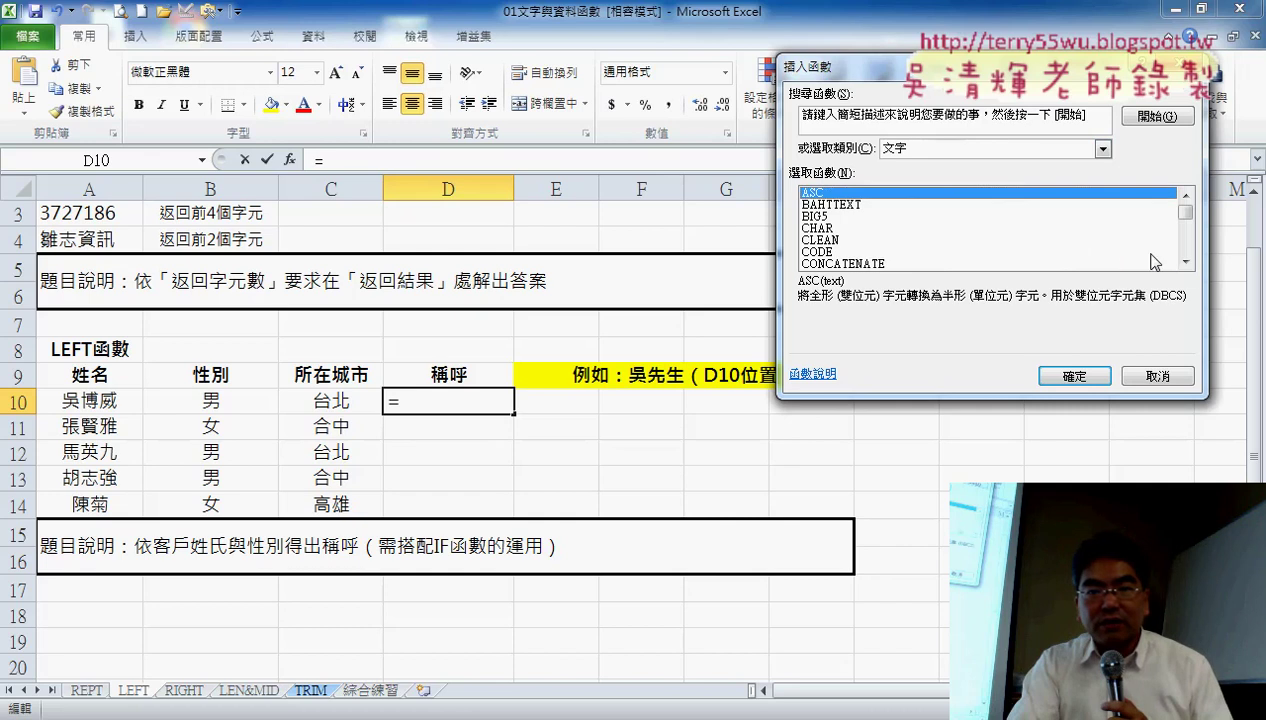
click(1185, 261)
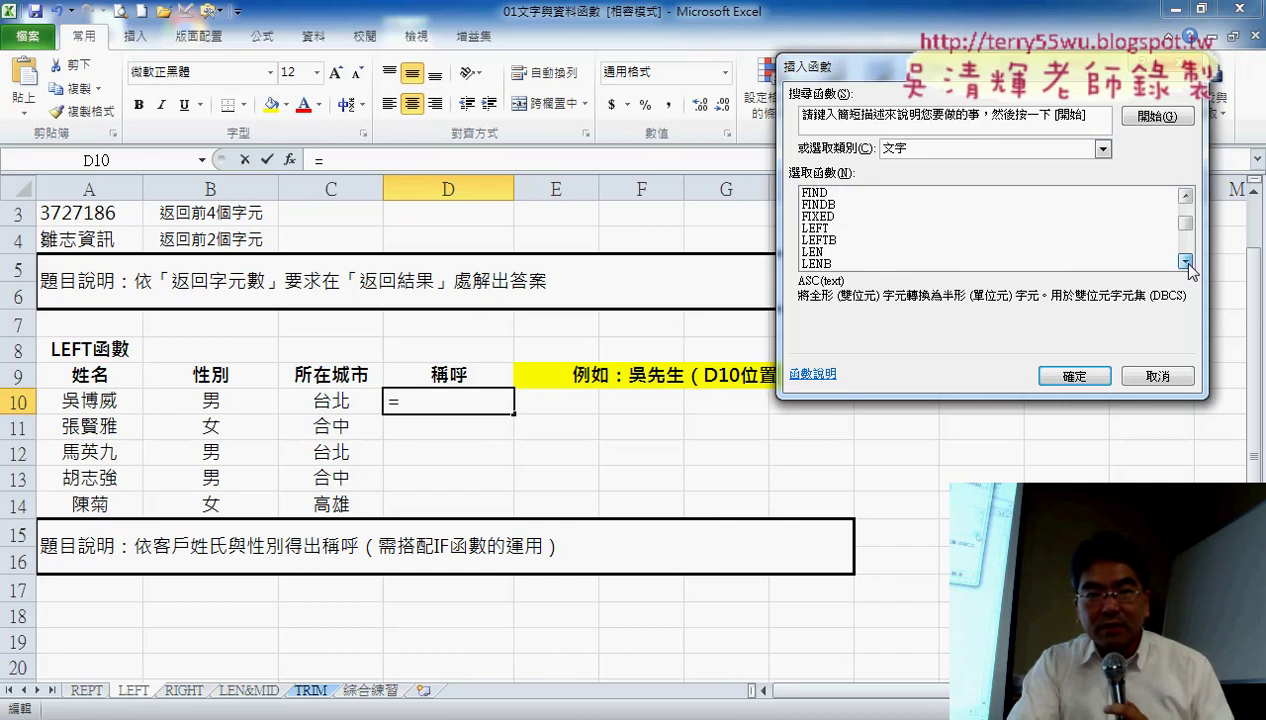
double_click(815, 228)
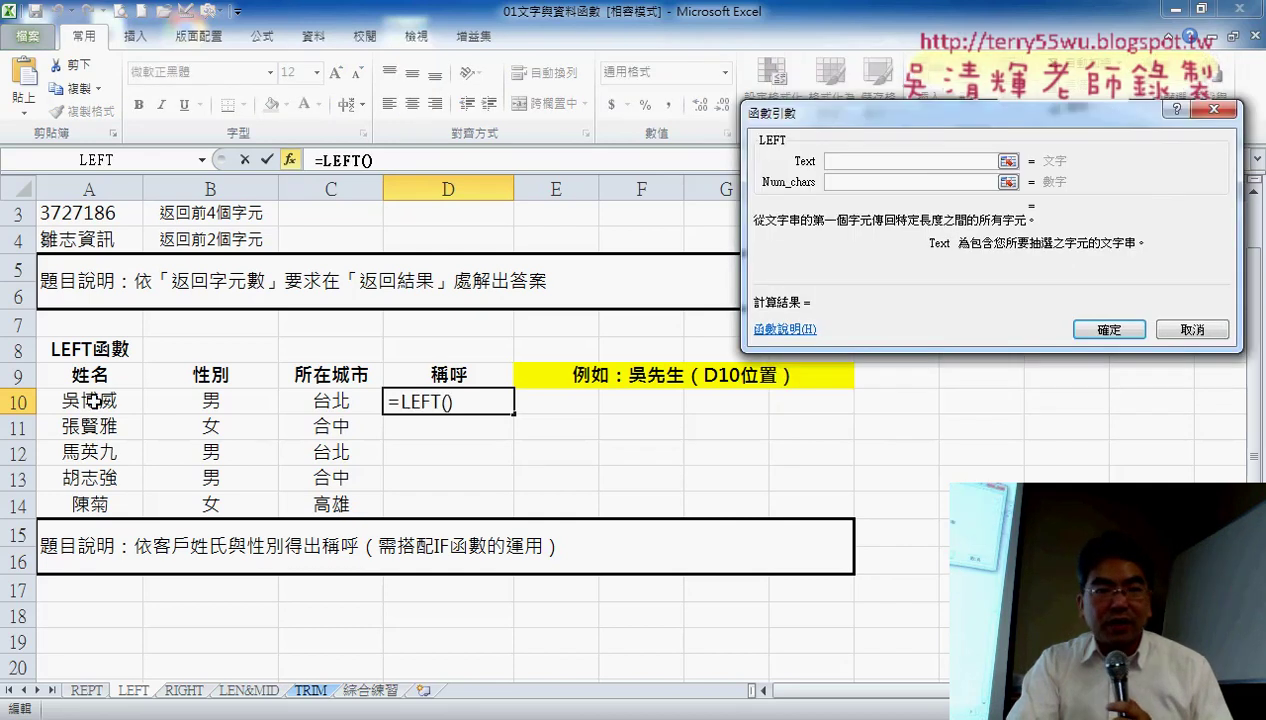
click(88, 400)
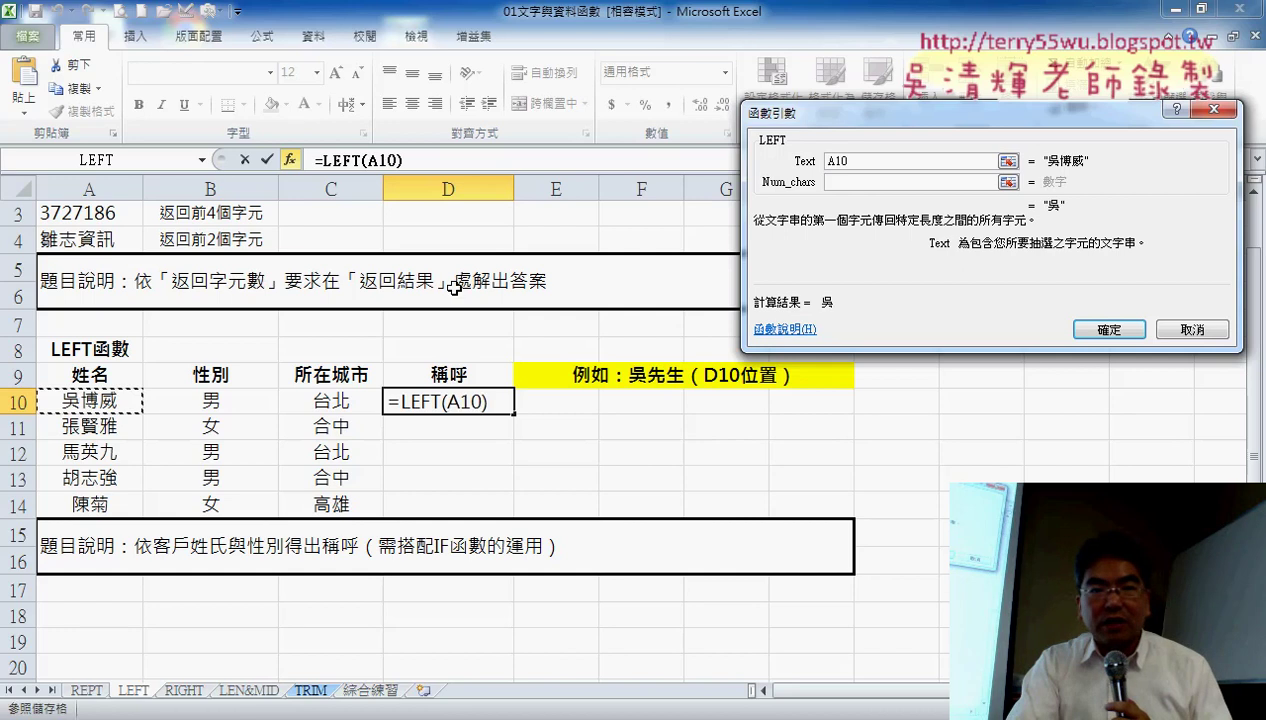
click(858, 181)
text(1)
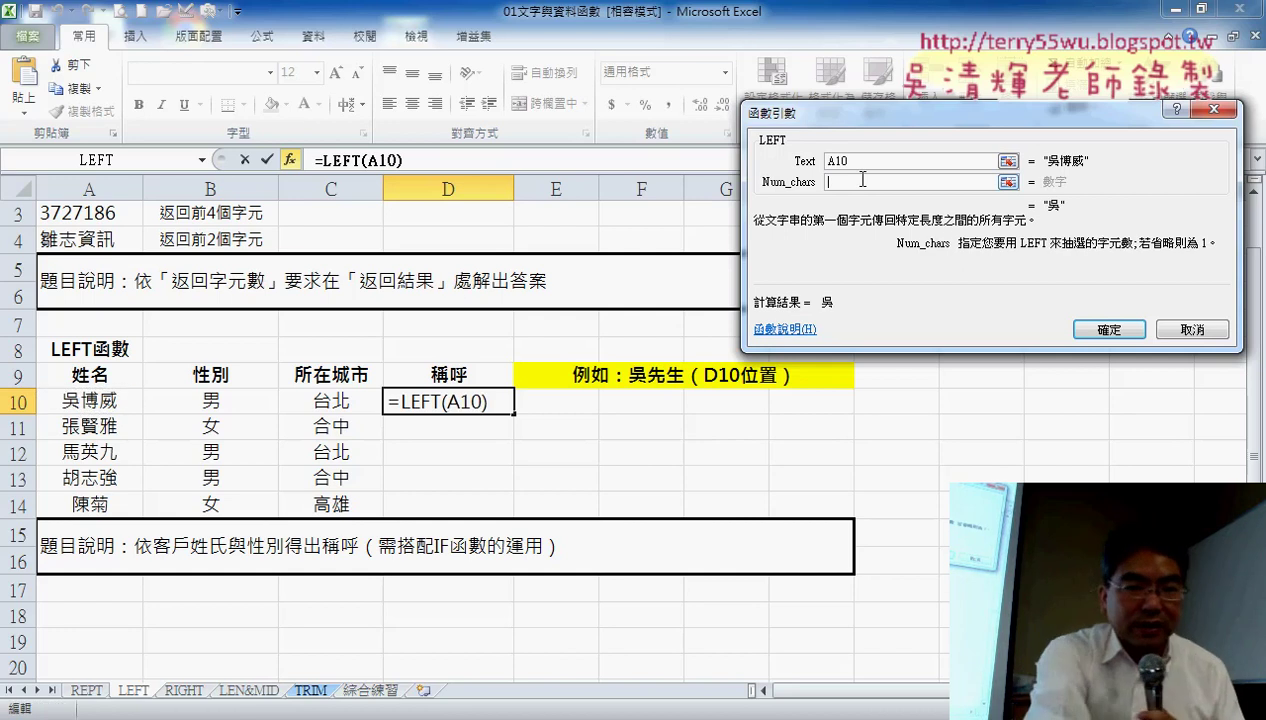
click(1111, 330)
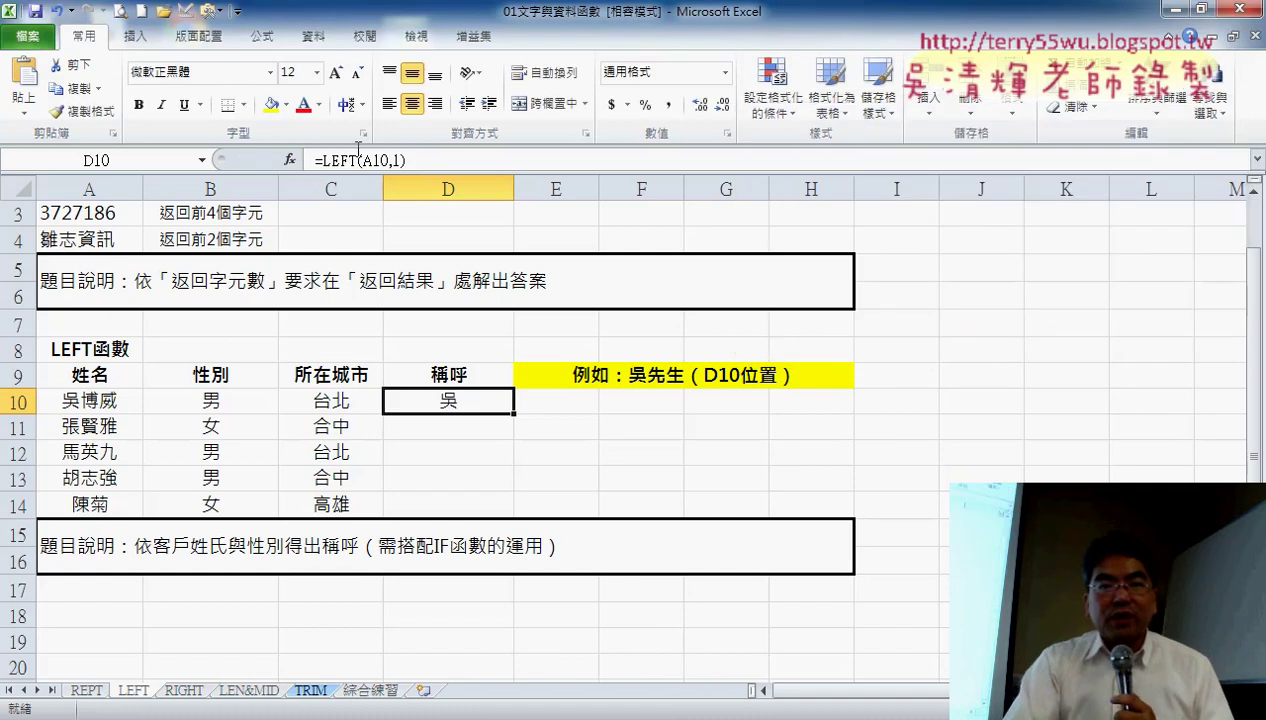
Append & after =LEFT(A10,1) in D10's formula and show the recent functions list.
click(526, 162)
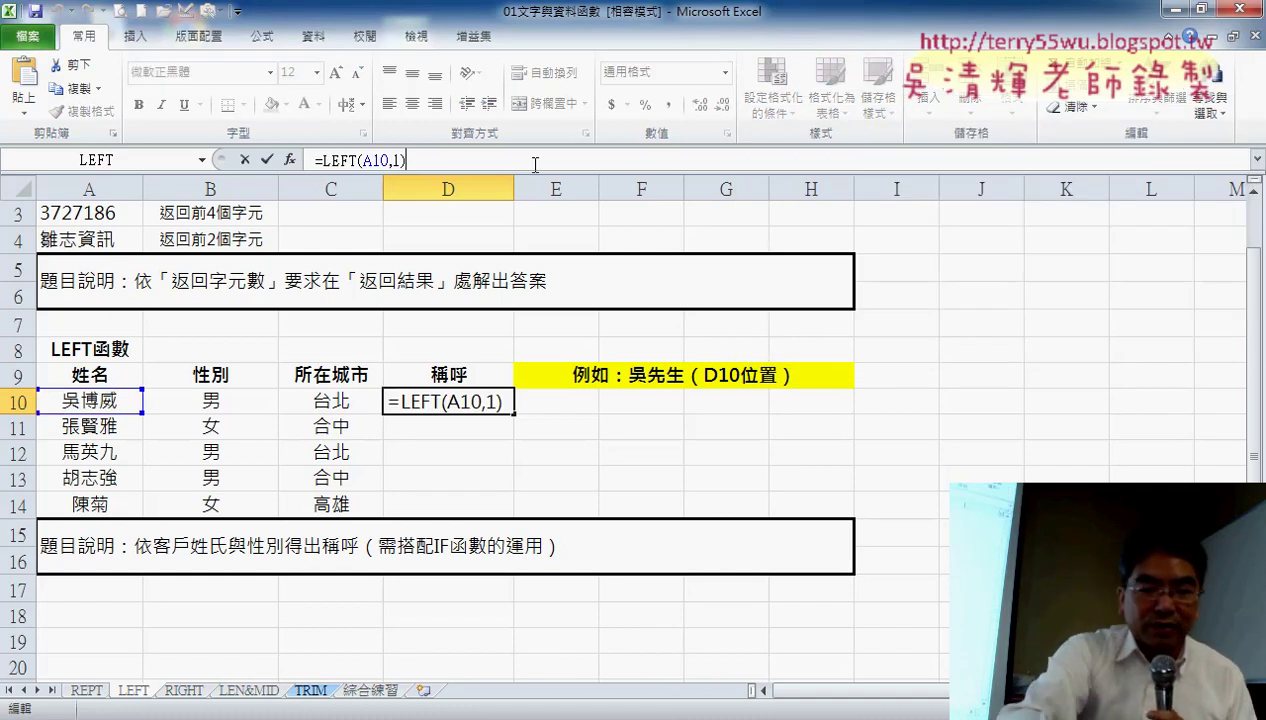
text(&)
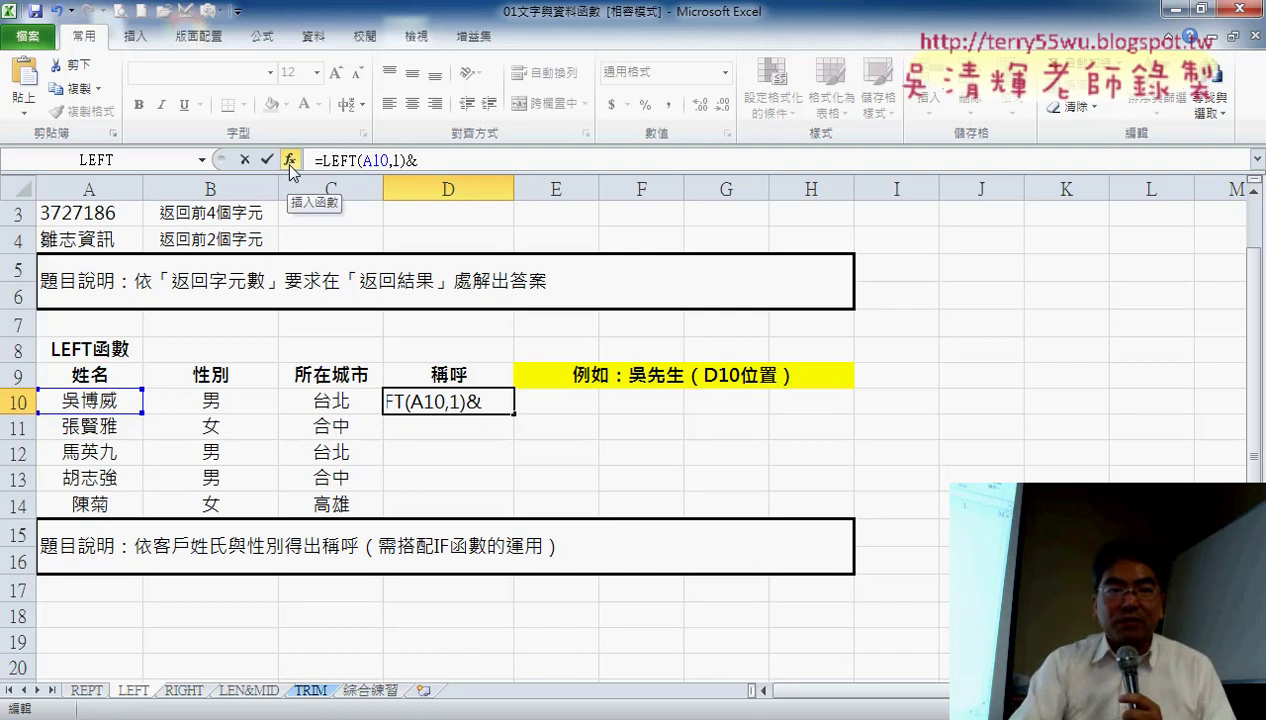
click(202, 160)
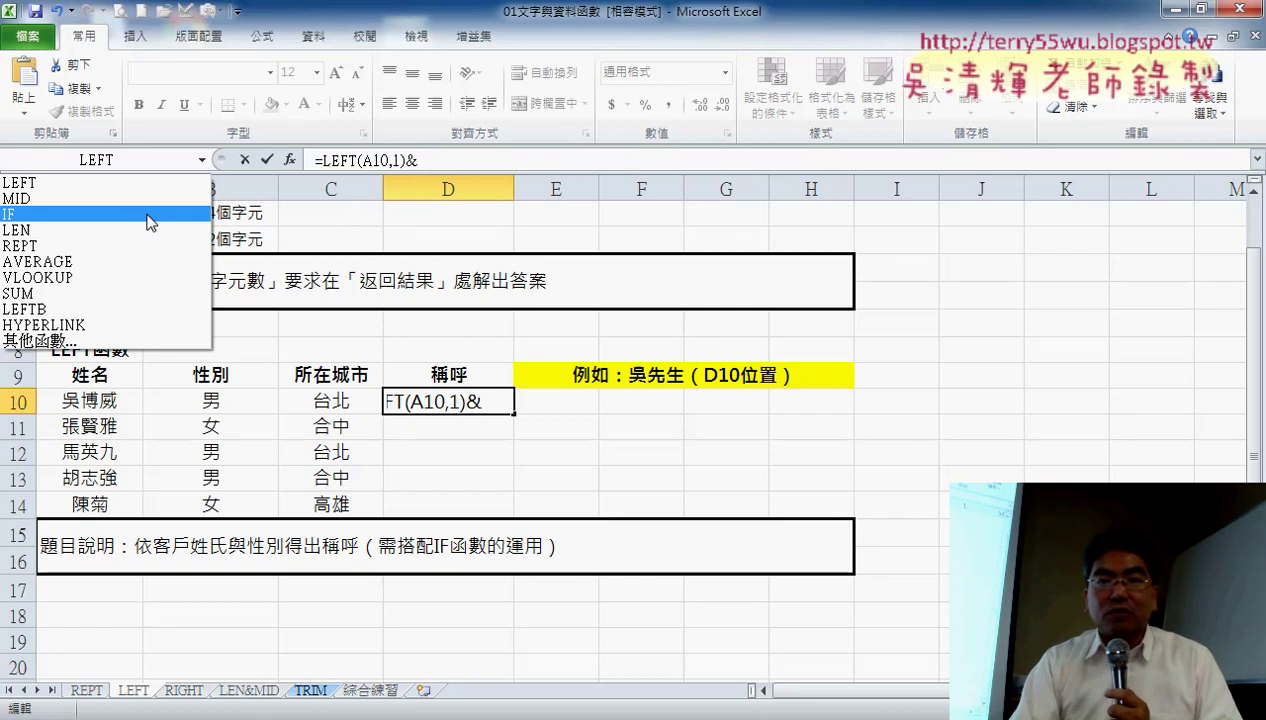
Insert an empty IF after the & in D10 and move its arguments dialog aside.
click(148, 222)
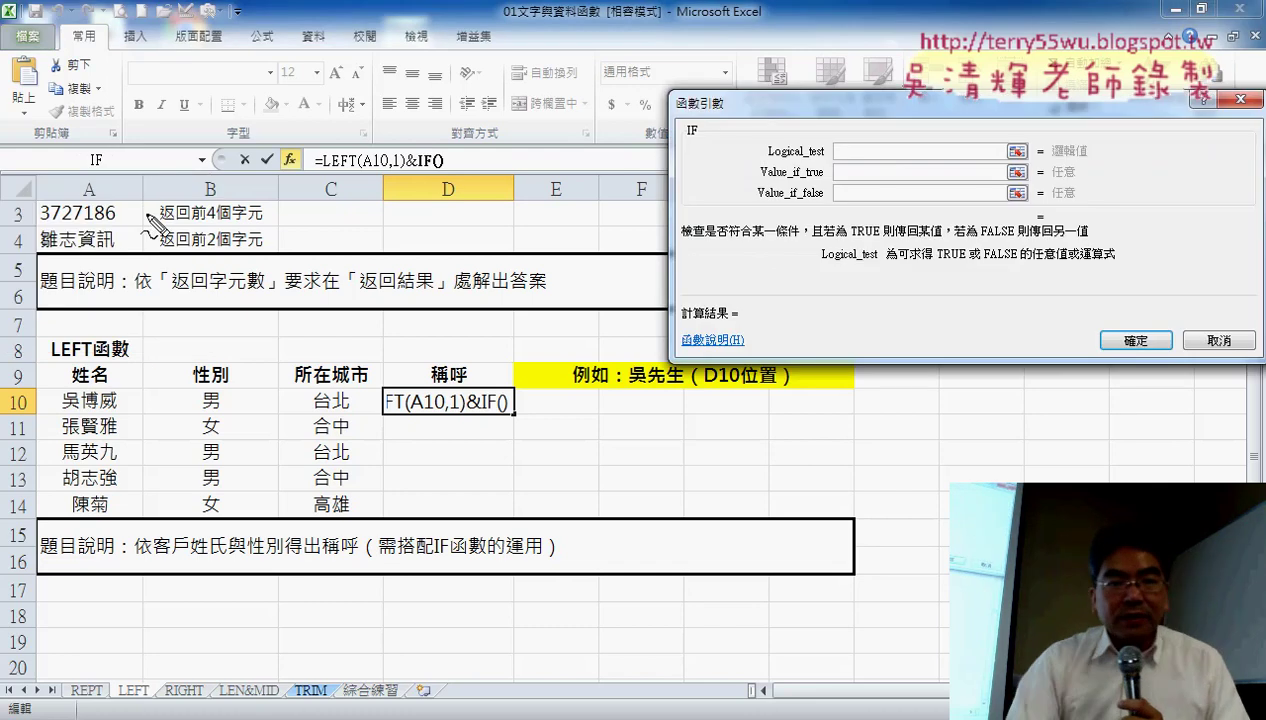
drag(418, 172, 446, 172)
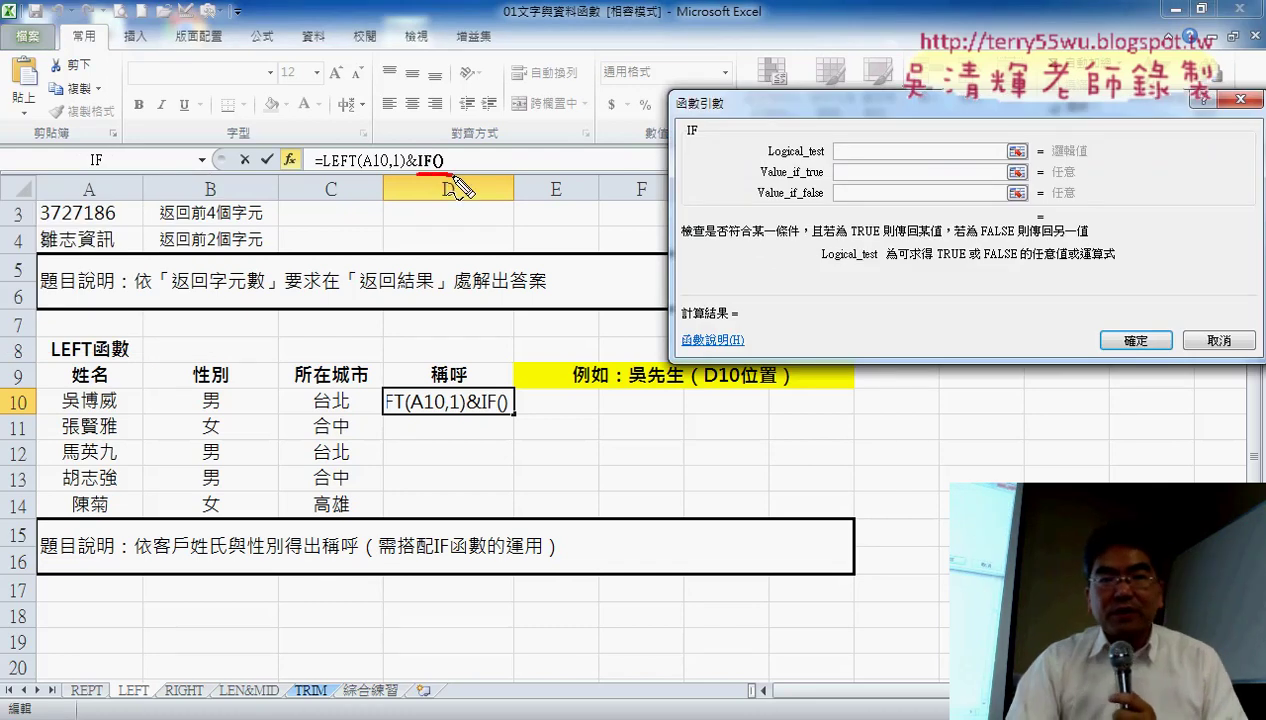
drag(872, 245, 945, 238)
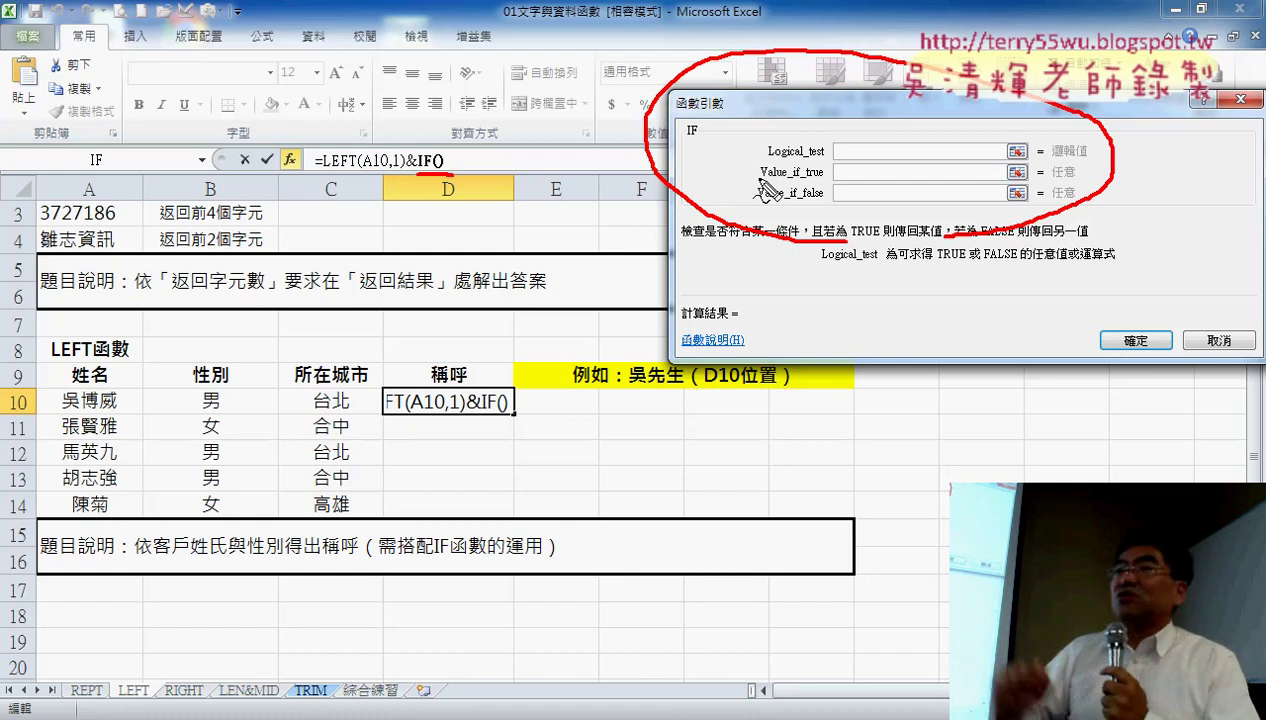
key(Escape)
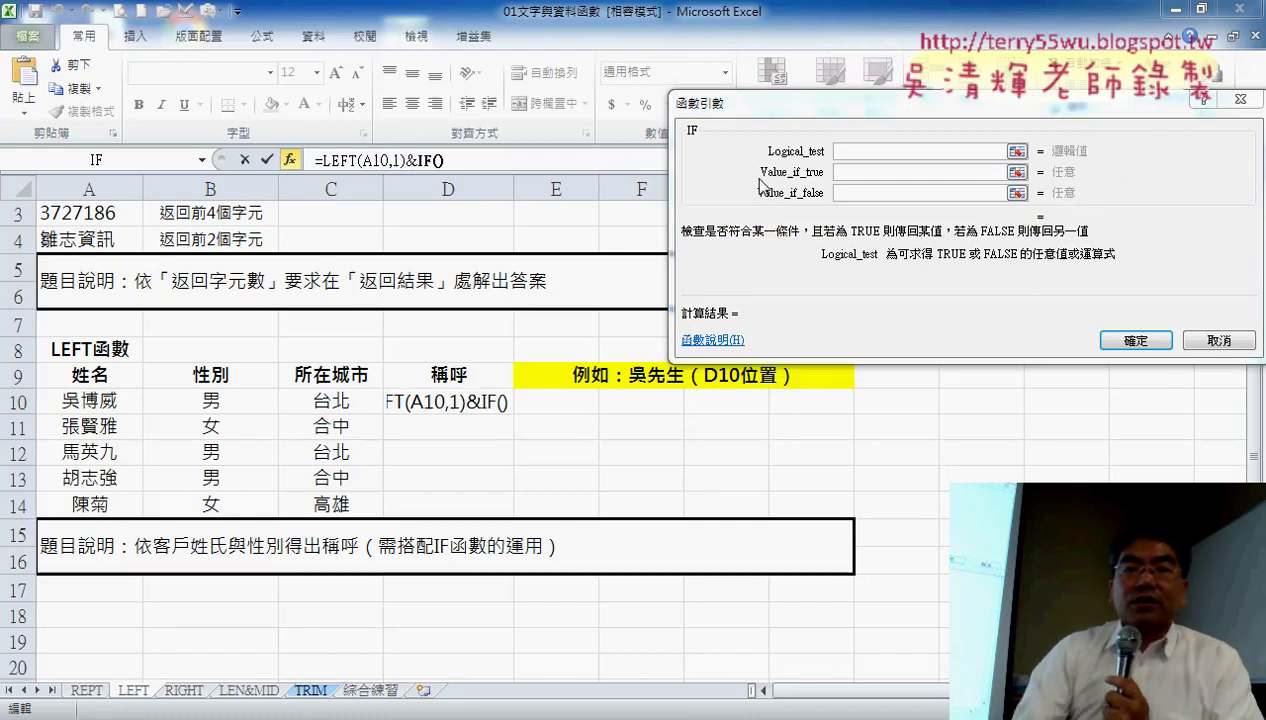
drag(755, 103, 580, 104)
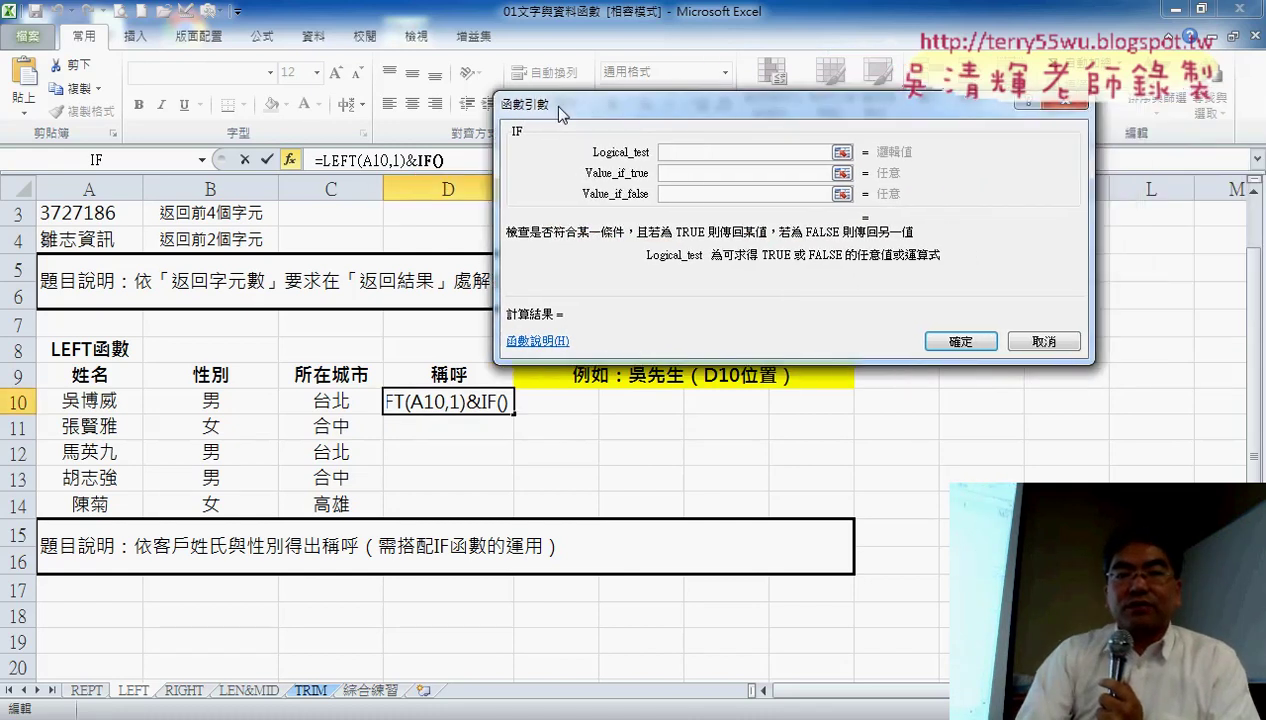
Set the IF condition to B10="男".
click(219, 400)
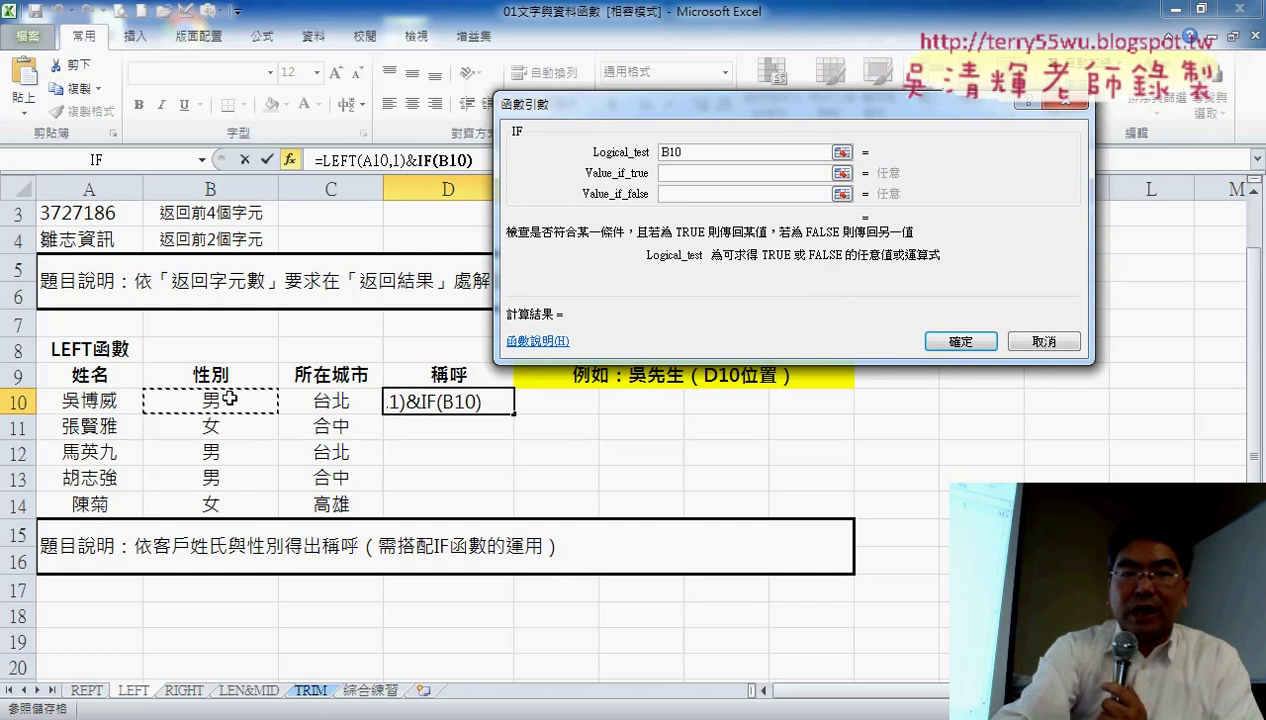
text(=)
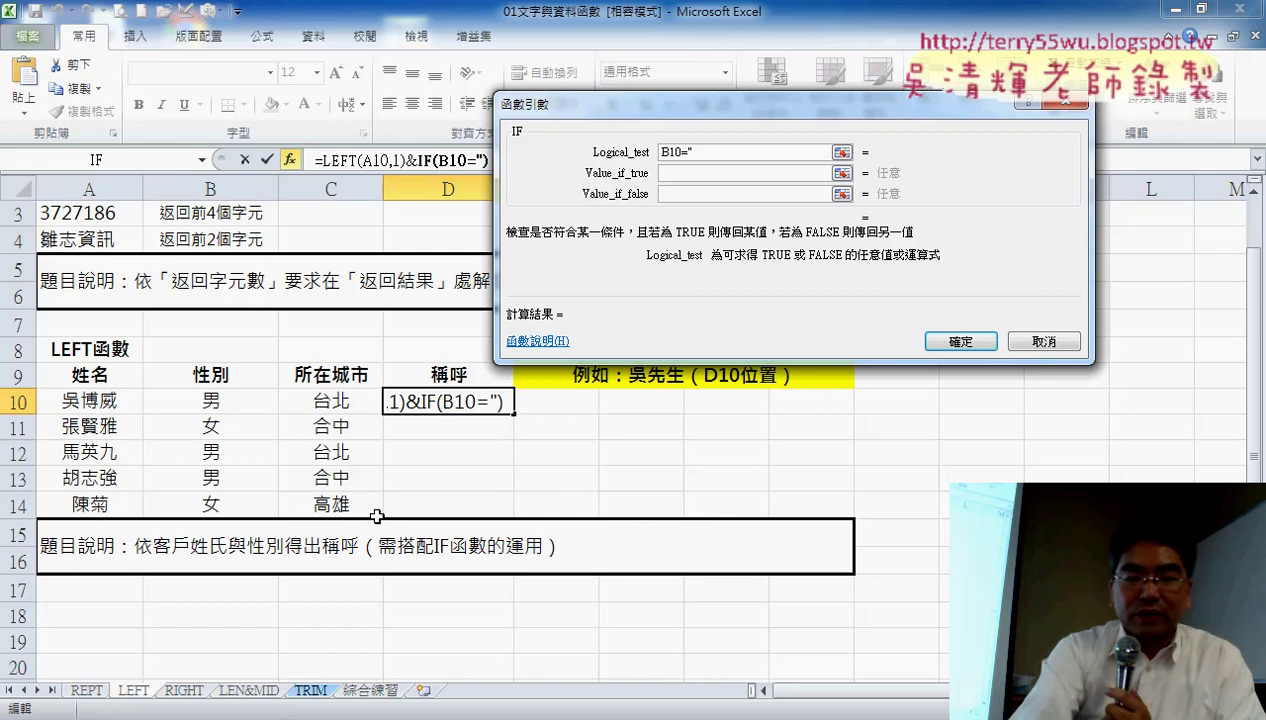
text(n82)
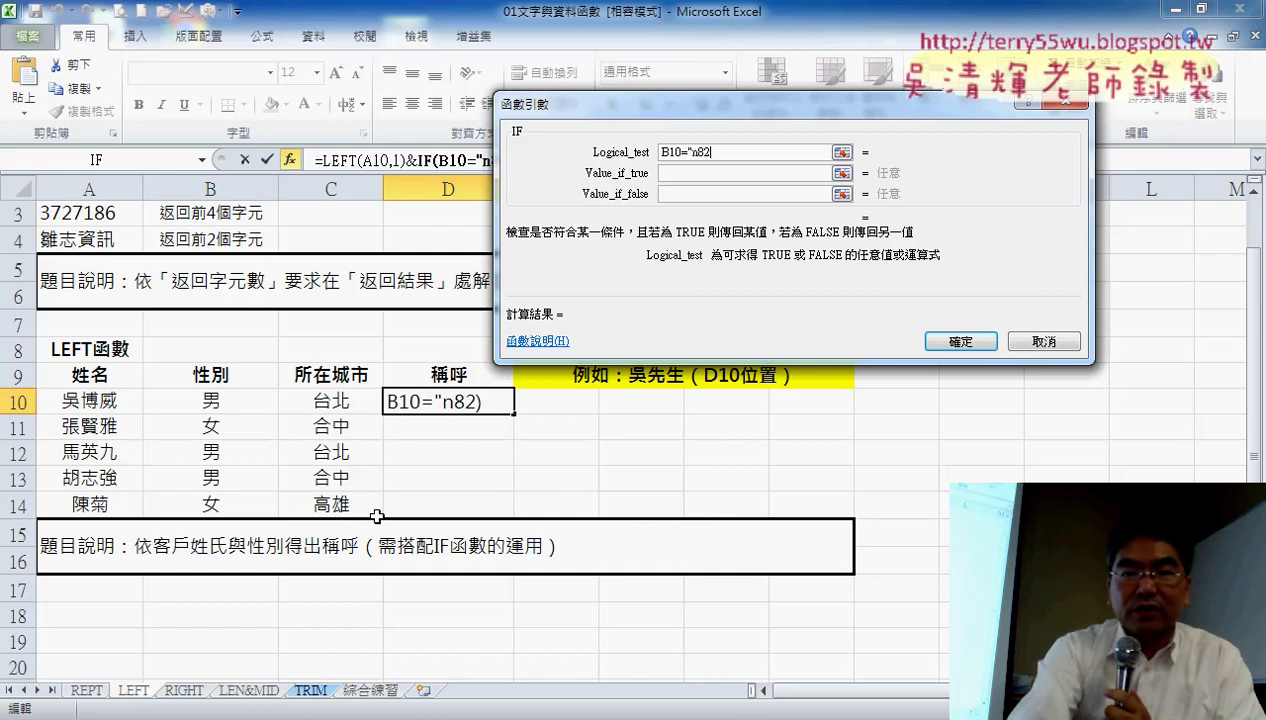
key(BackSpace)
key(BackSpace)
key(BackSpace)
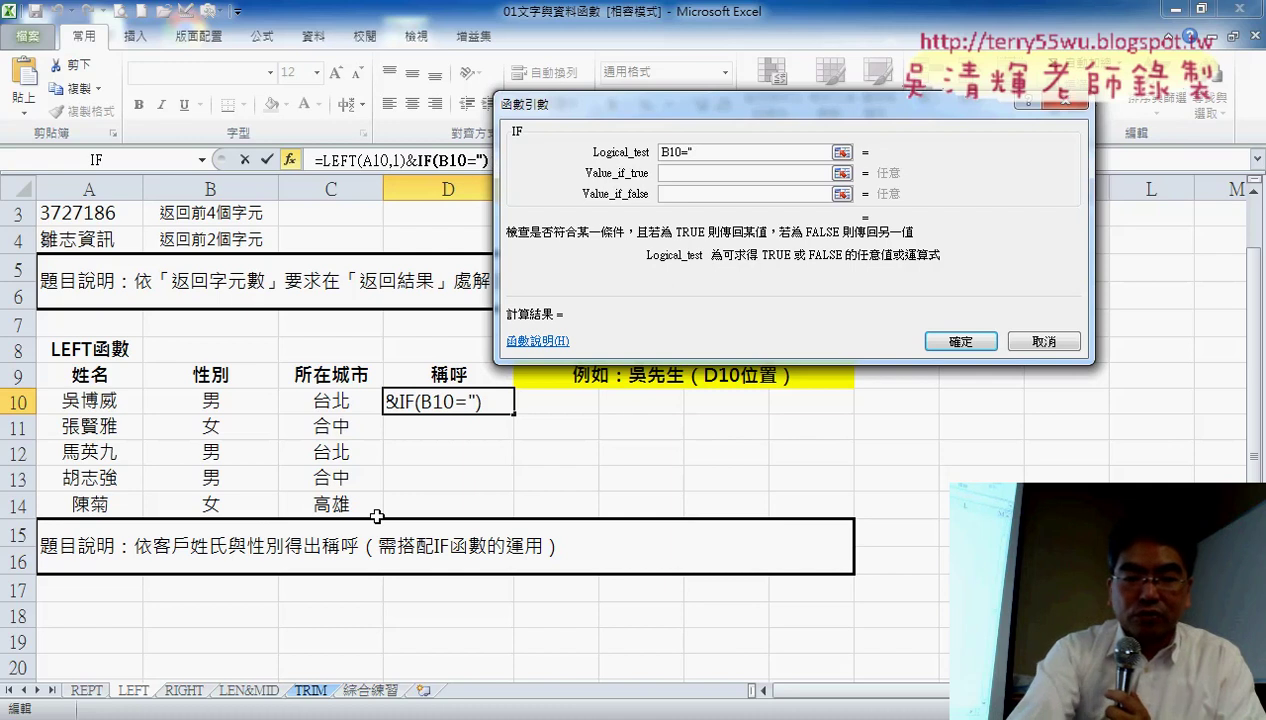
text(南)
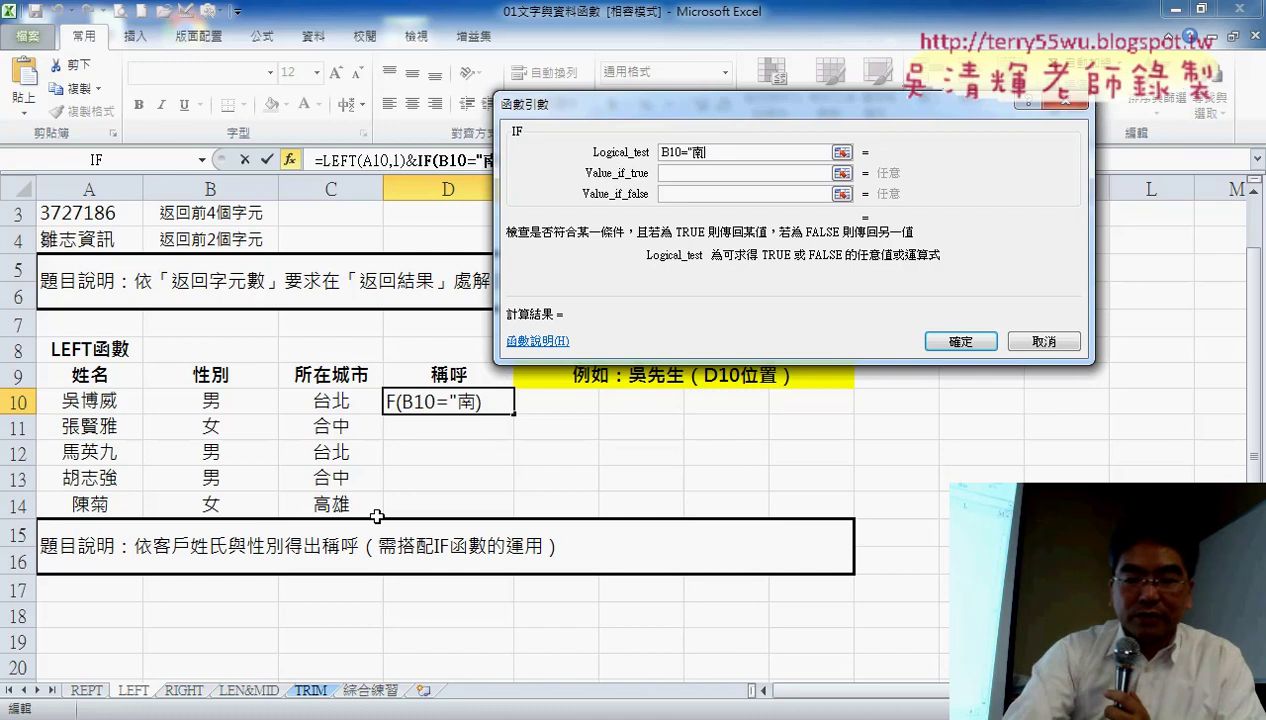
key(Down)
key(Down)
key(Down)
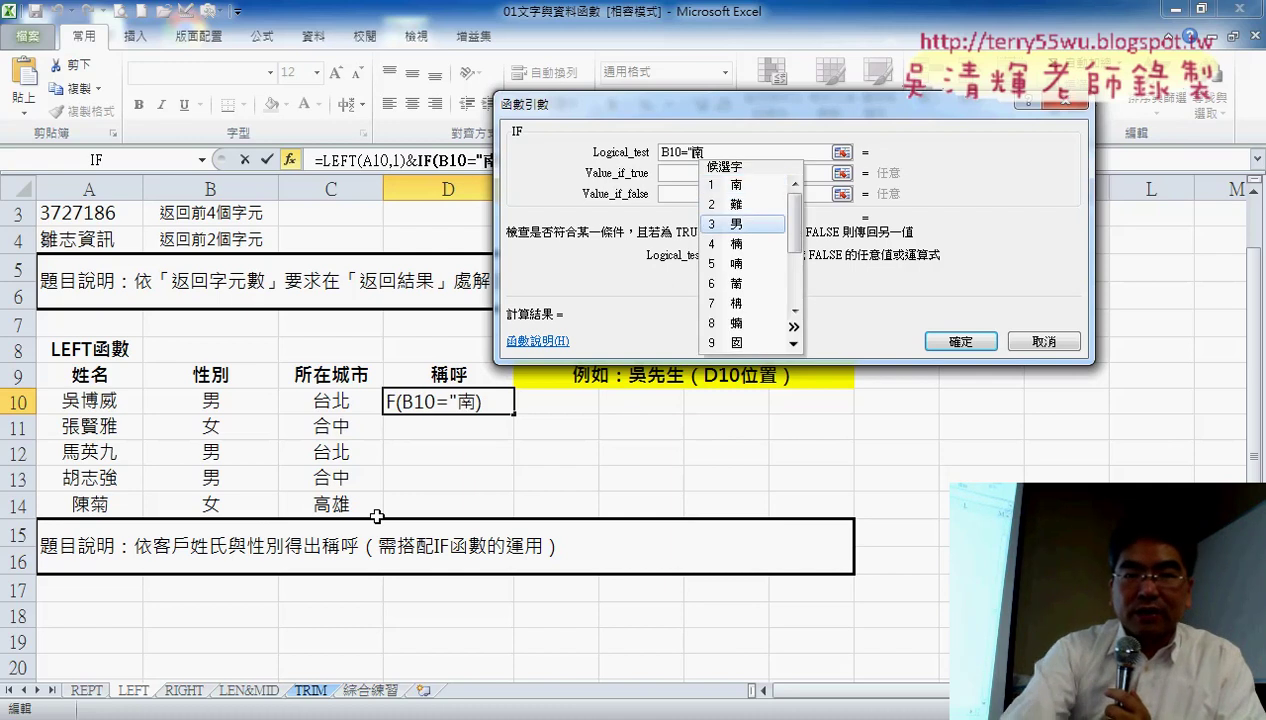
key(Return)
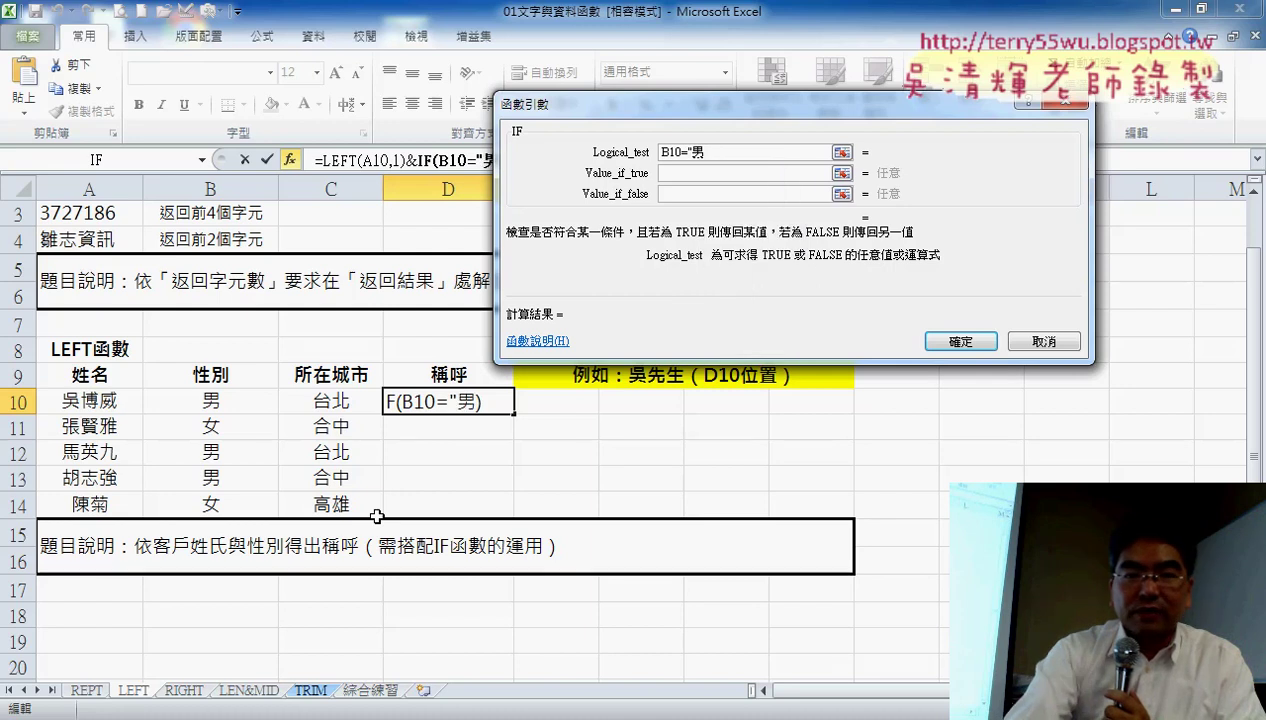
text(")
Give IF the values 先生 if true and 小姐 if false, completing D10 as 吳先生.
key(Tab)
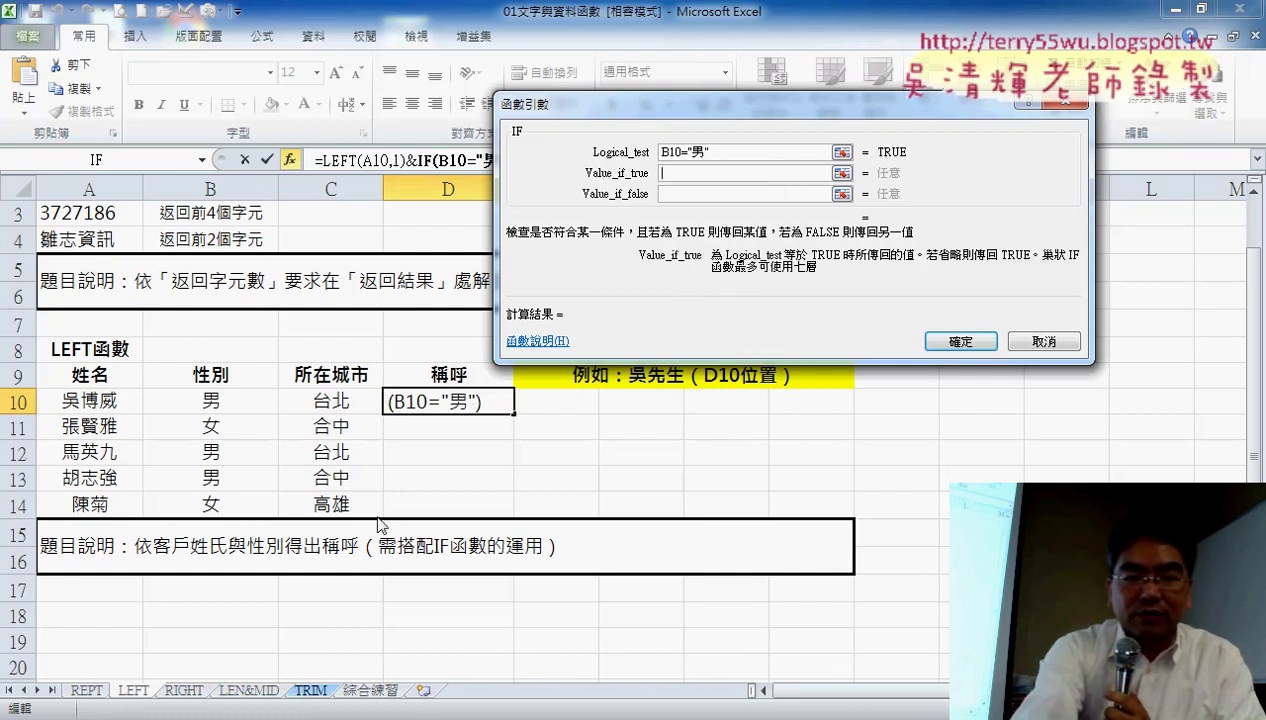
text(ㄒㄧㄢ)
key(space)
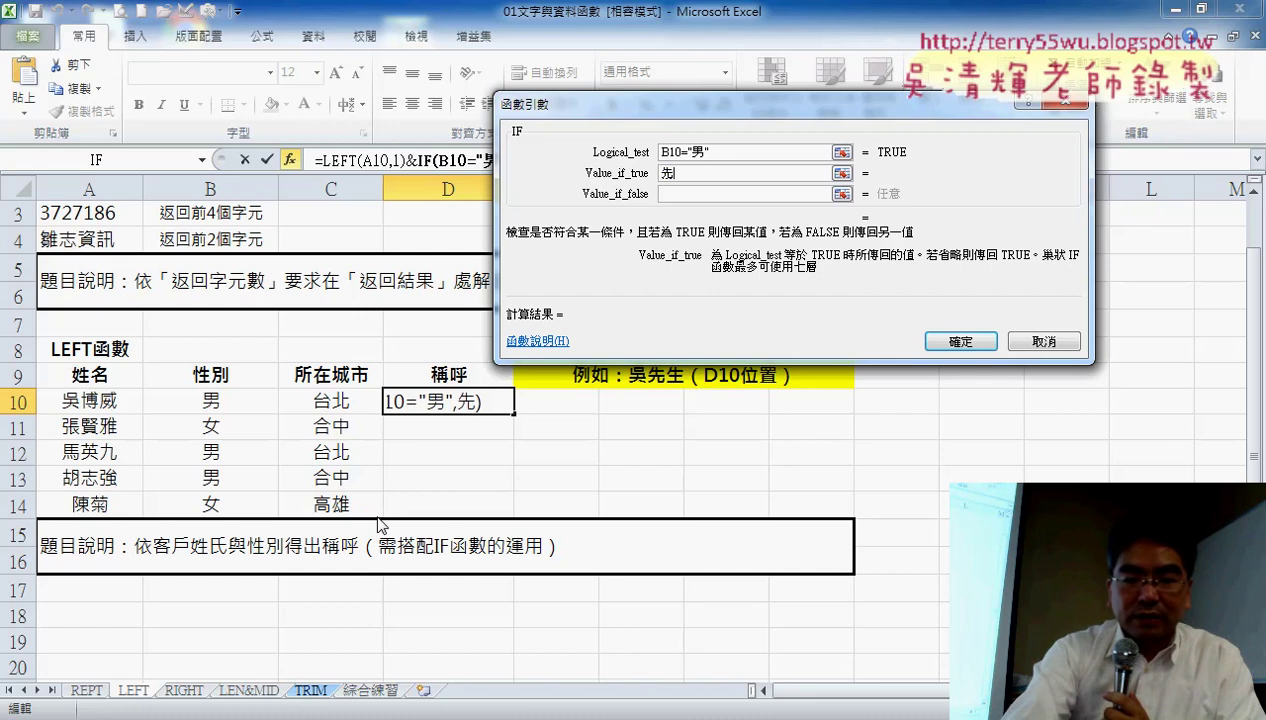
text(ㄕㄥ)
key(space)
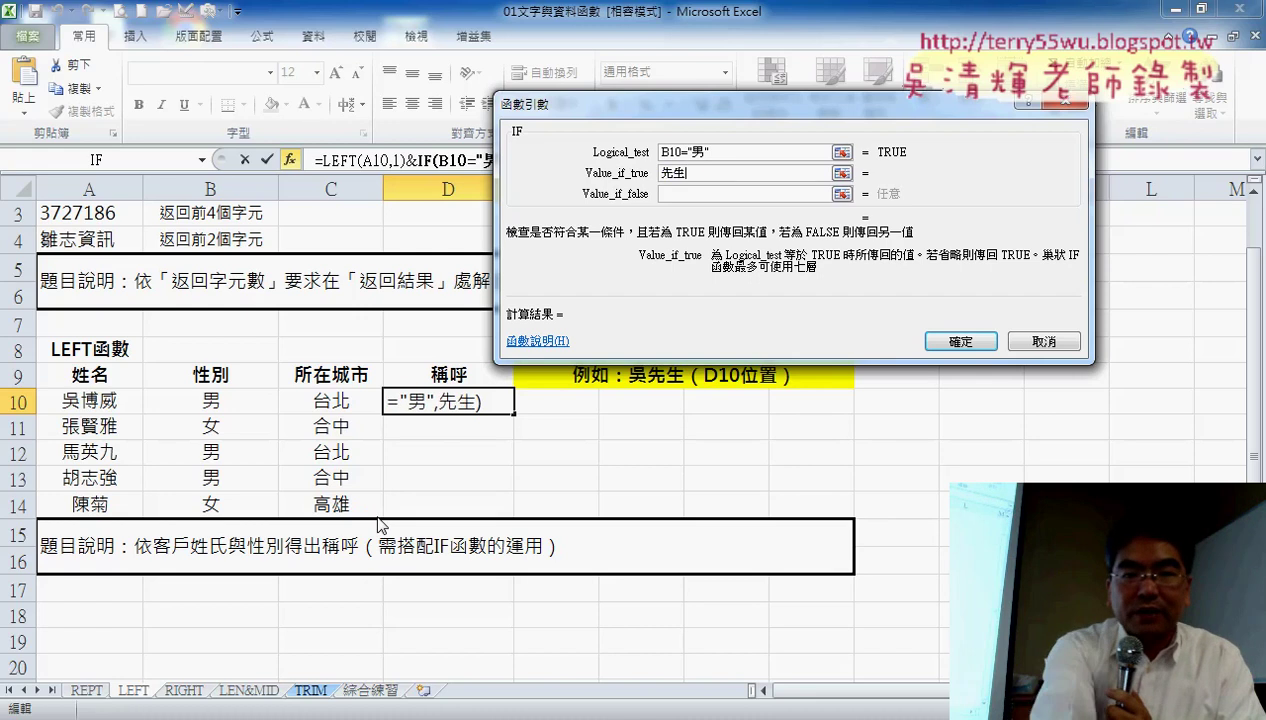
key(Tab)
text(ㄒ)
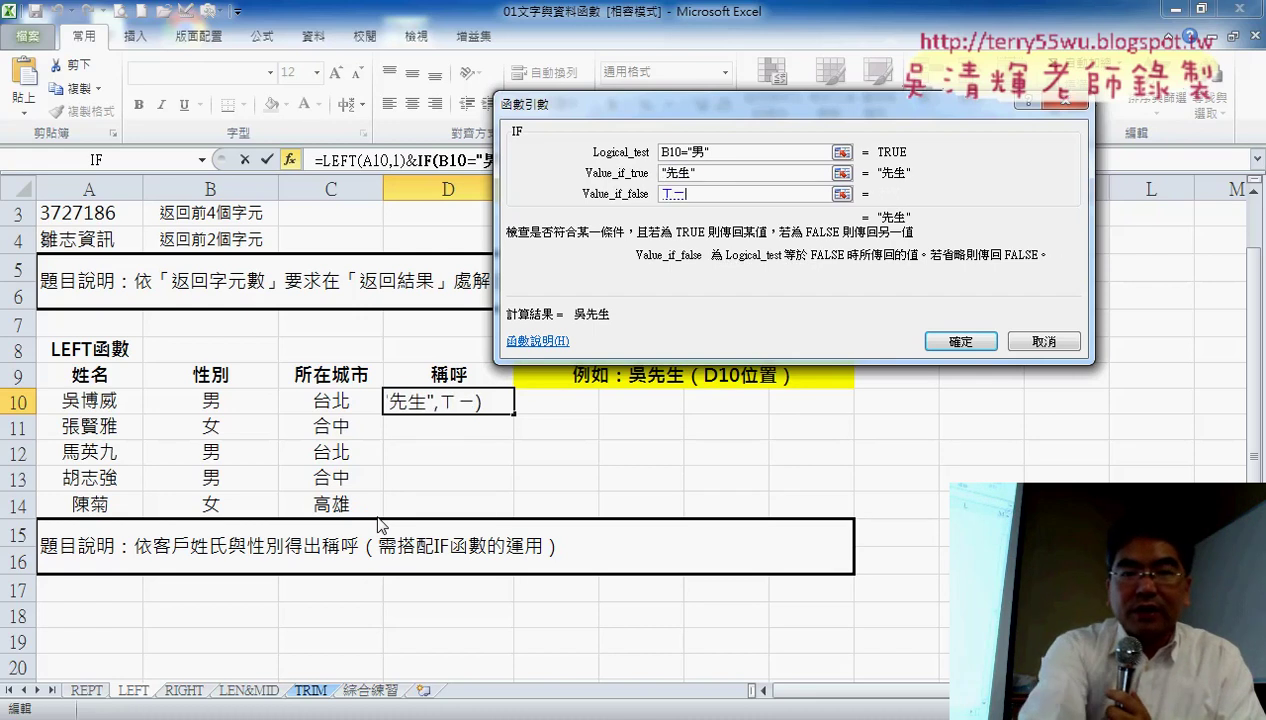
text(ㄧㄠˇ)
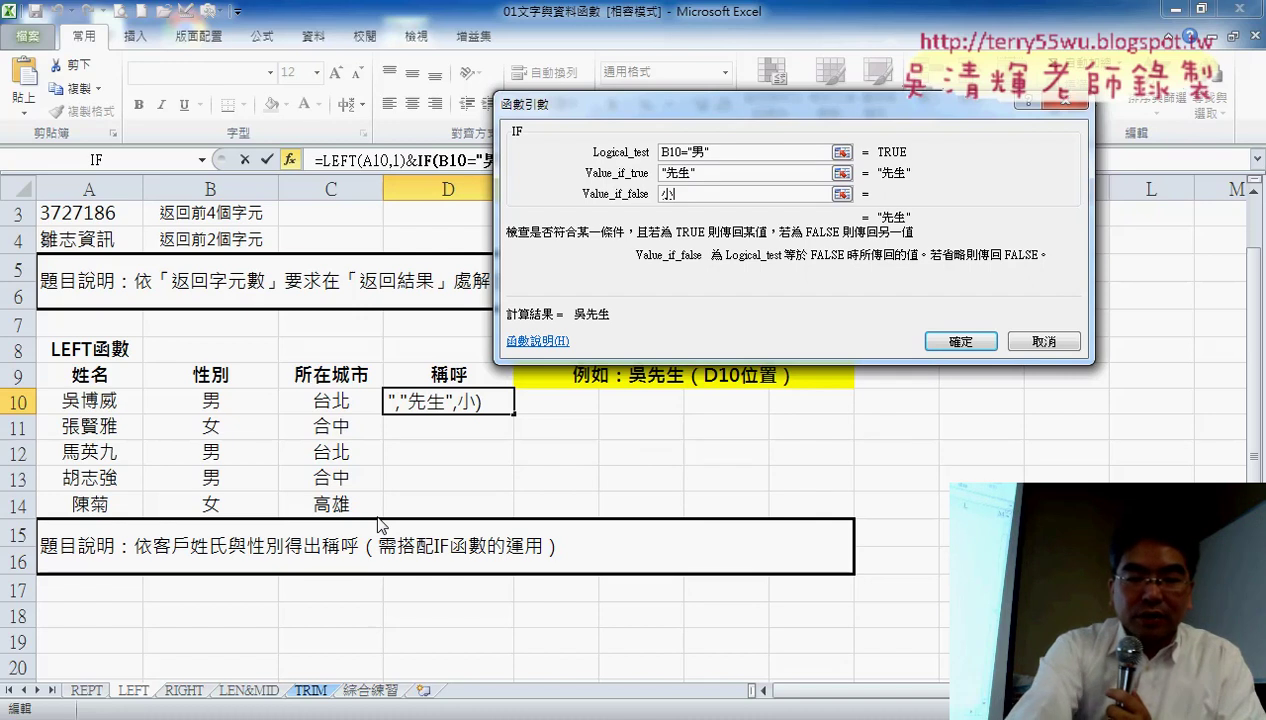
text(ㄐㄧㄝˇ)
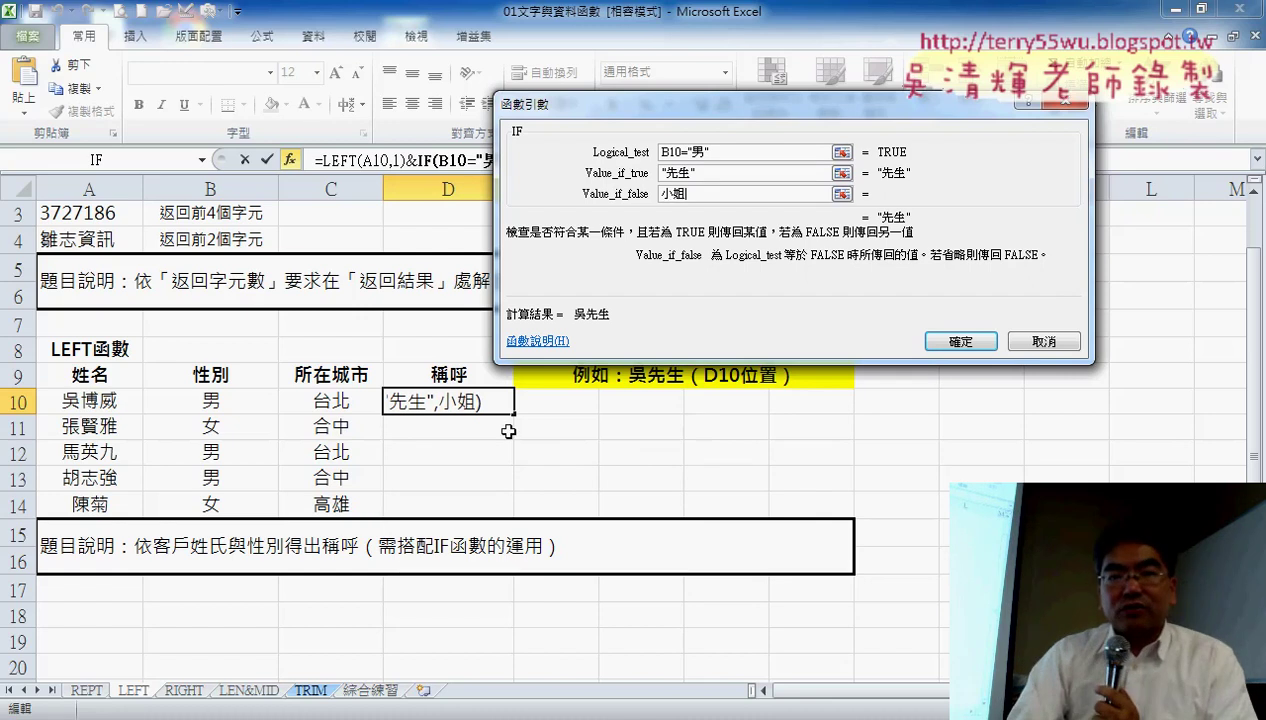
click(697, 178)
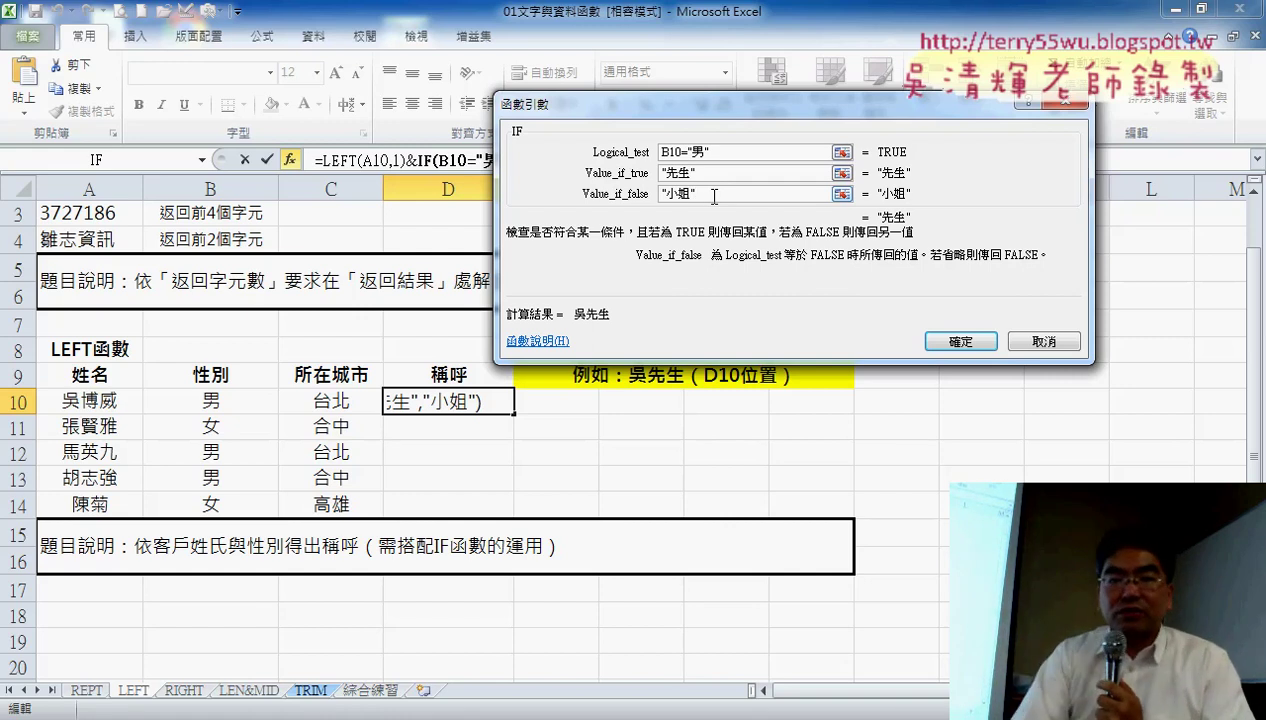
click(962, 342)
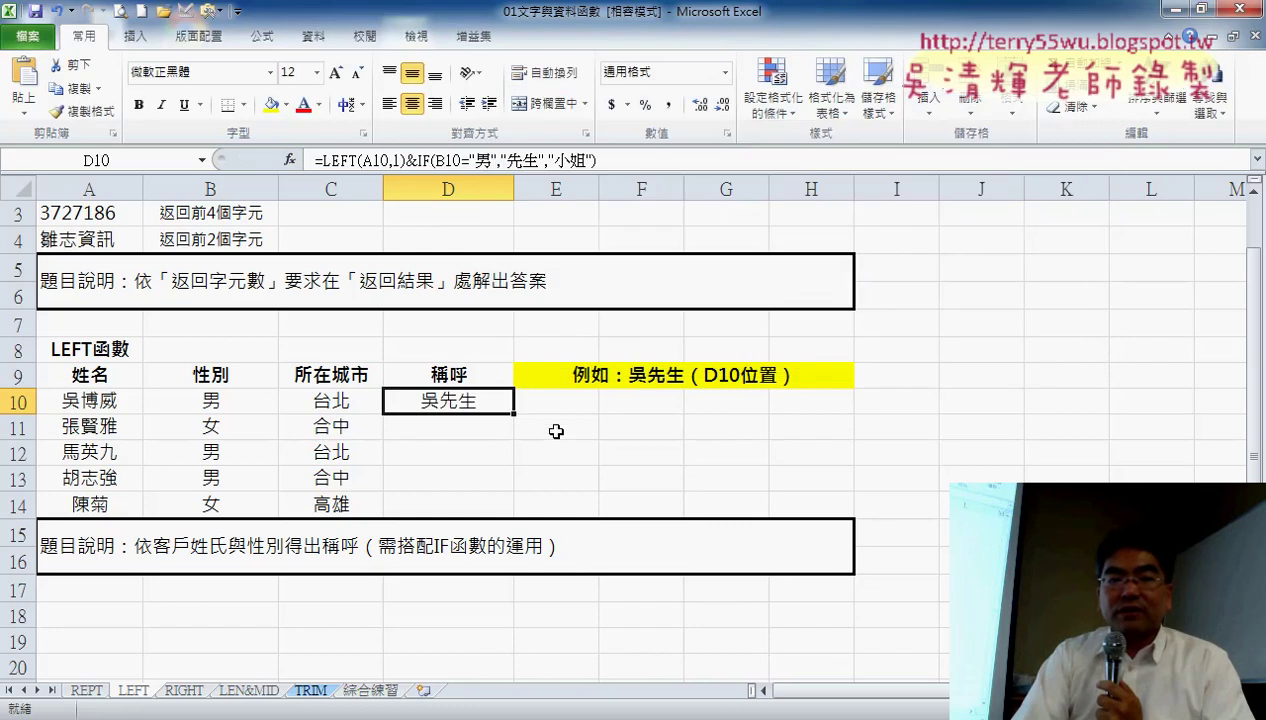
Fill D10's salutation formula down to D14, then reselect D10.
drag(514, 413, 518, 510)
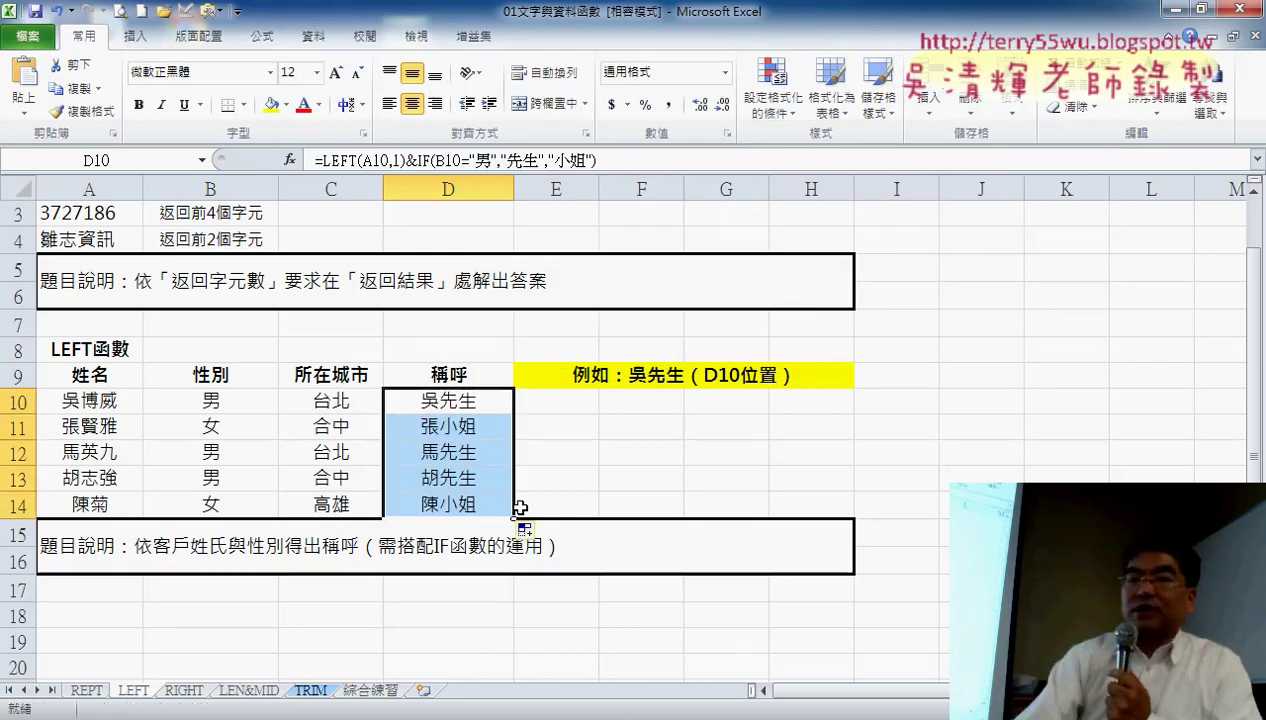
scroll(891, 418, down, 2)
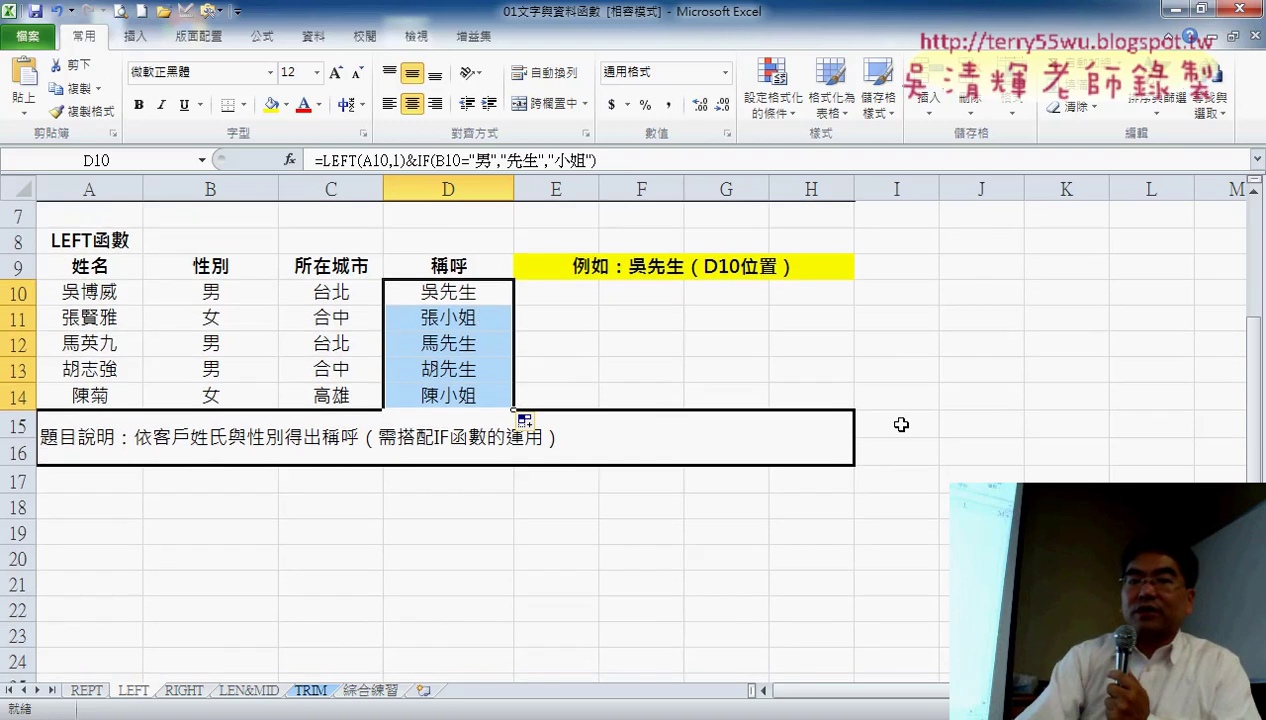
click(475, 296)
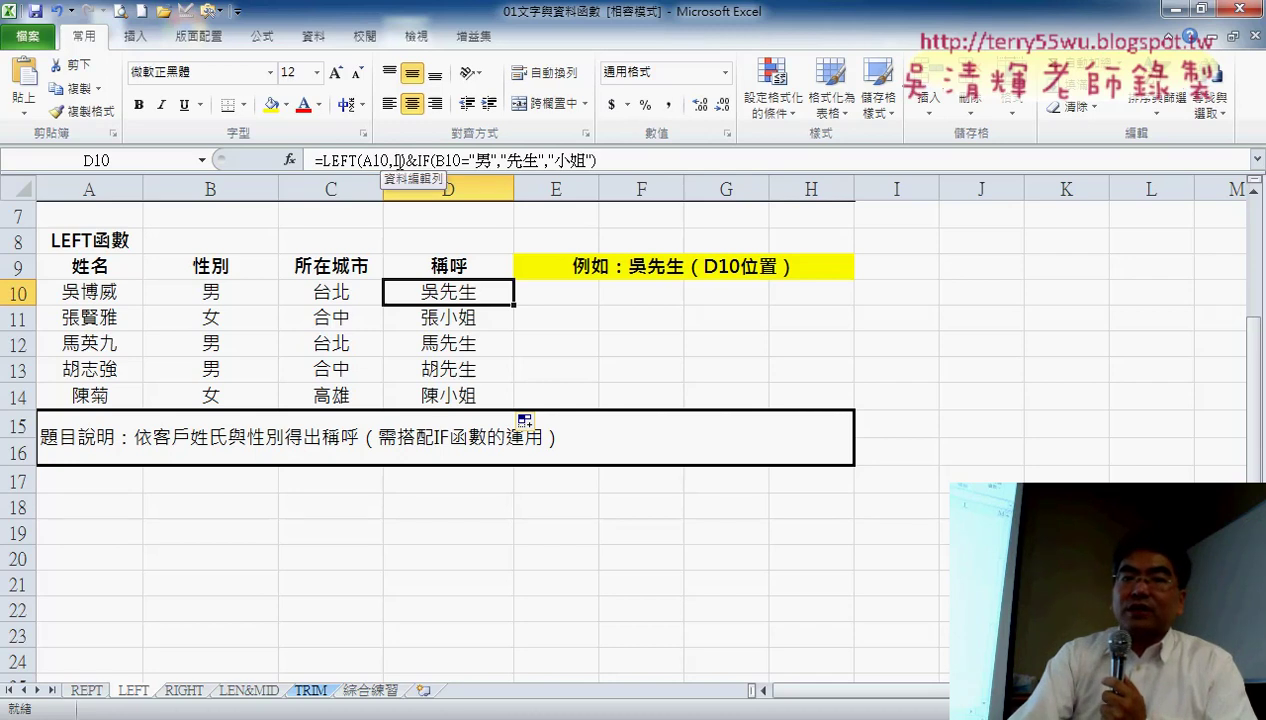
Highlight and circle the & joining LEFT and IF, then switch to the PowerPoint slides.
drag(404, 158, 417, 158)
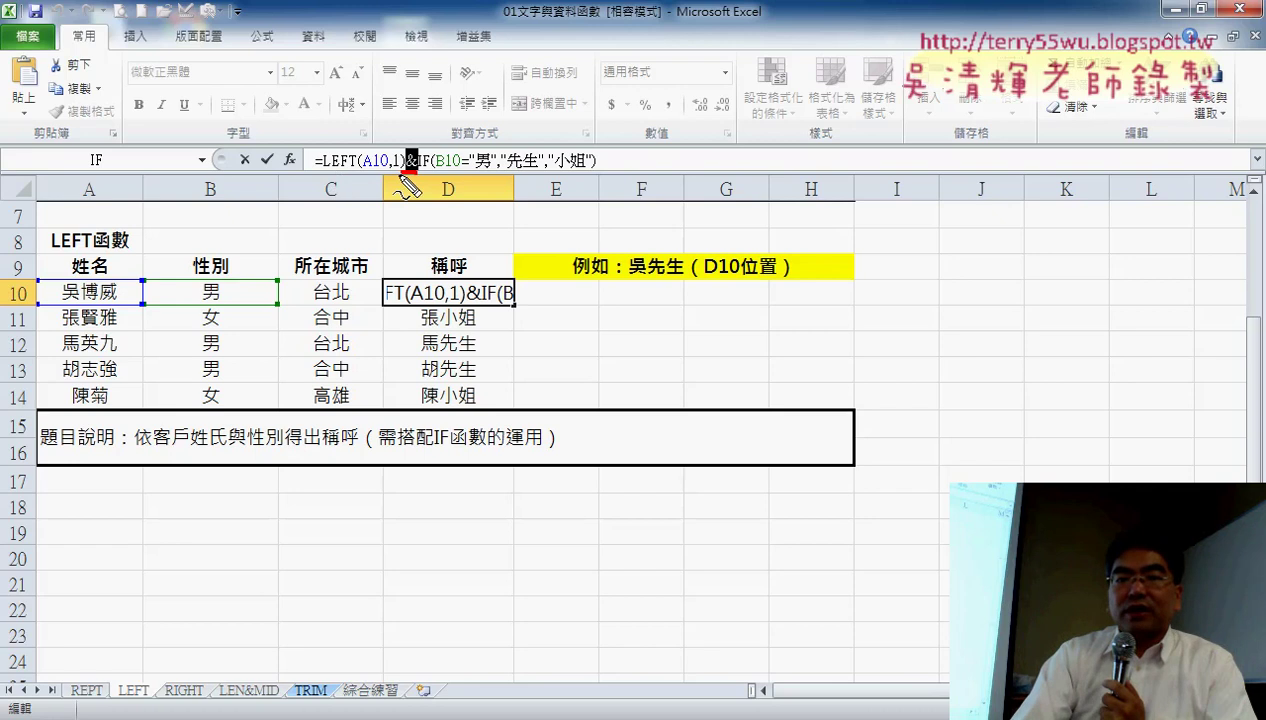
mouse_move(407, 172)
mouse_down()
mouse_move(426, 142)
mouse_move(525, 97)
mouse_up()
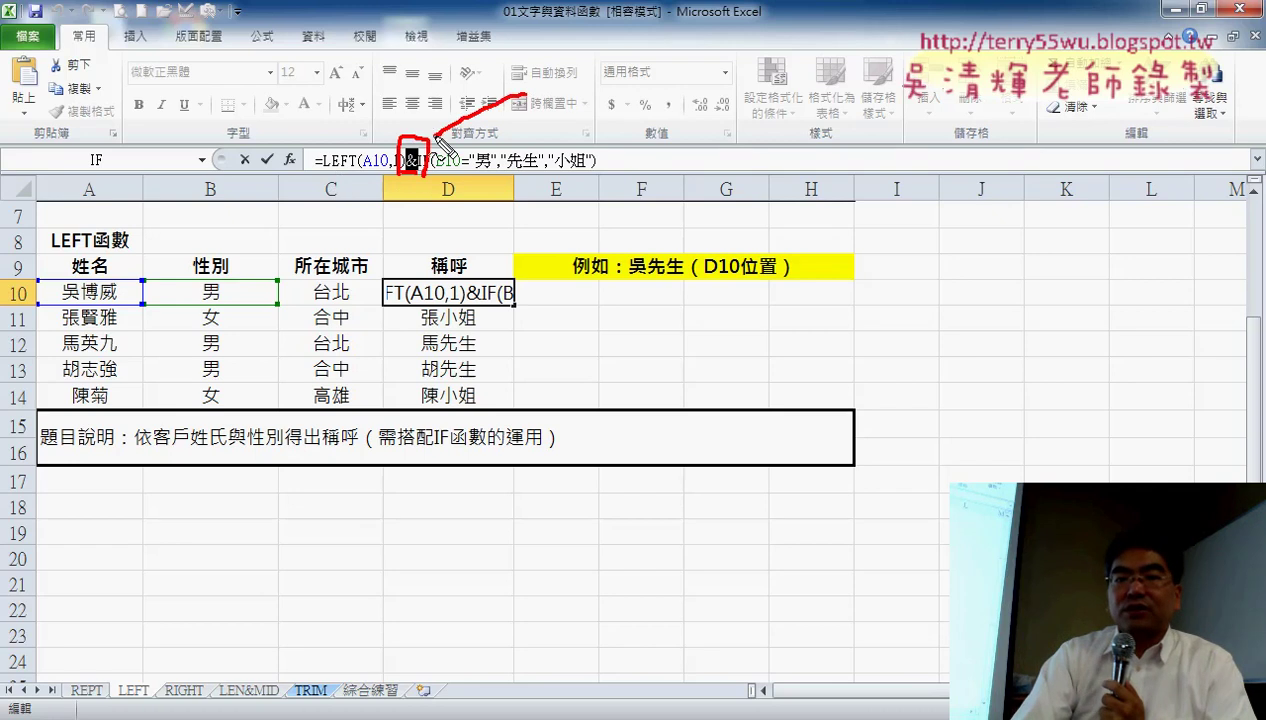
mouse_move(442, 108)
mouse_down()
mouse_move(431, 133)
mouse_move(479, 133)
mouse_up()
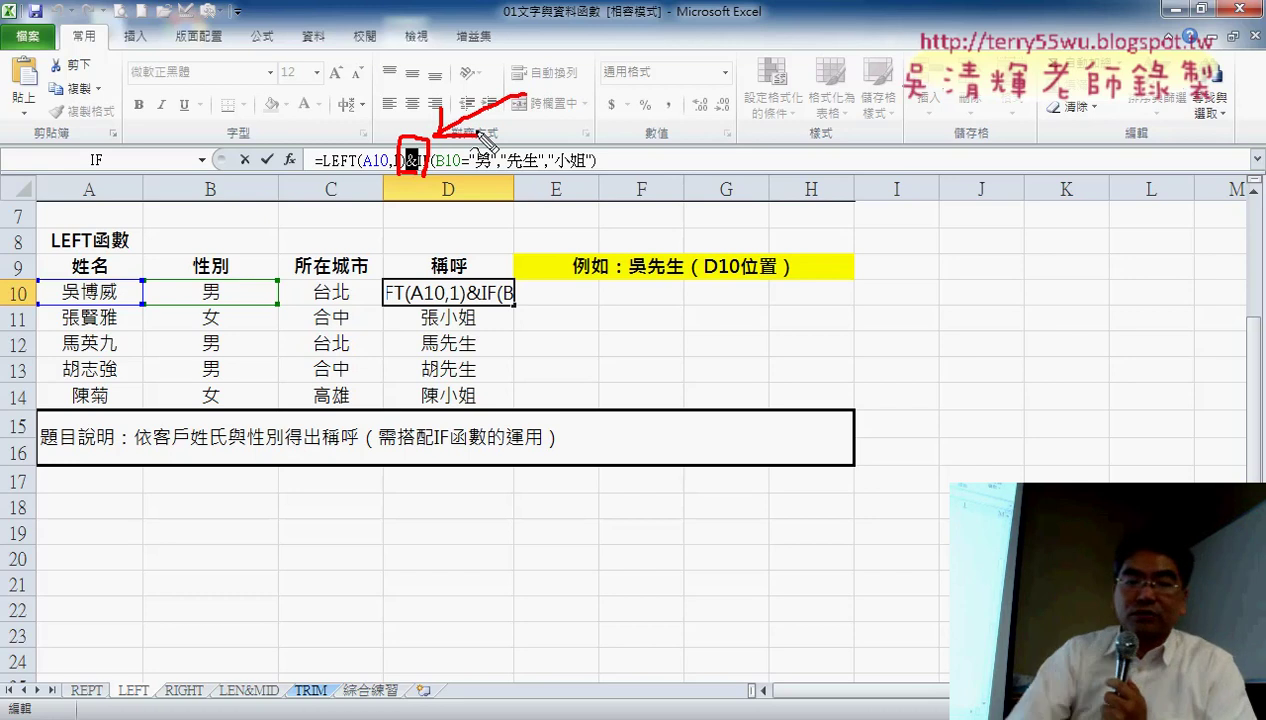
key(Escape)
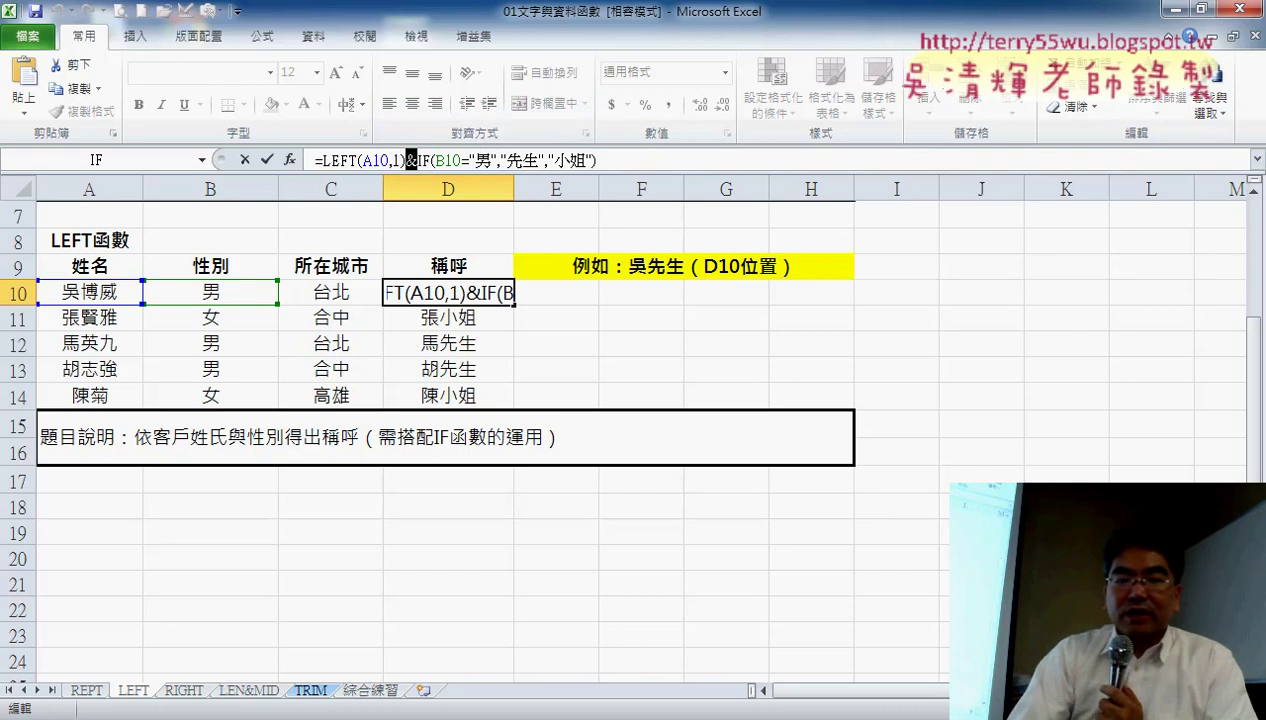
key(alt+Tab)
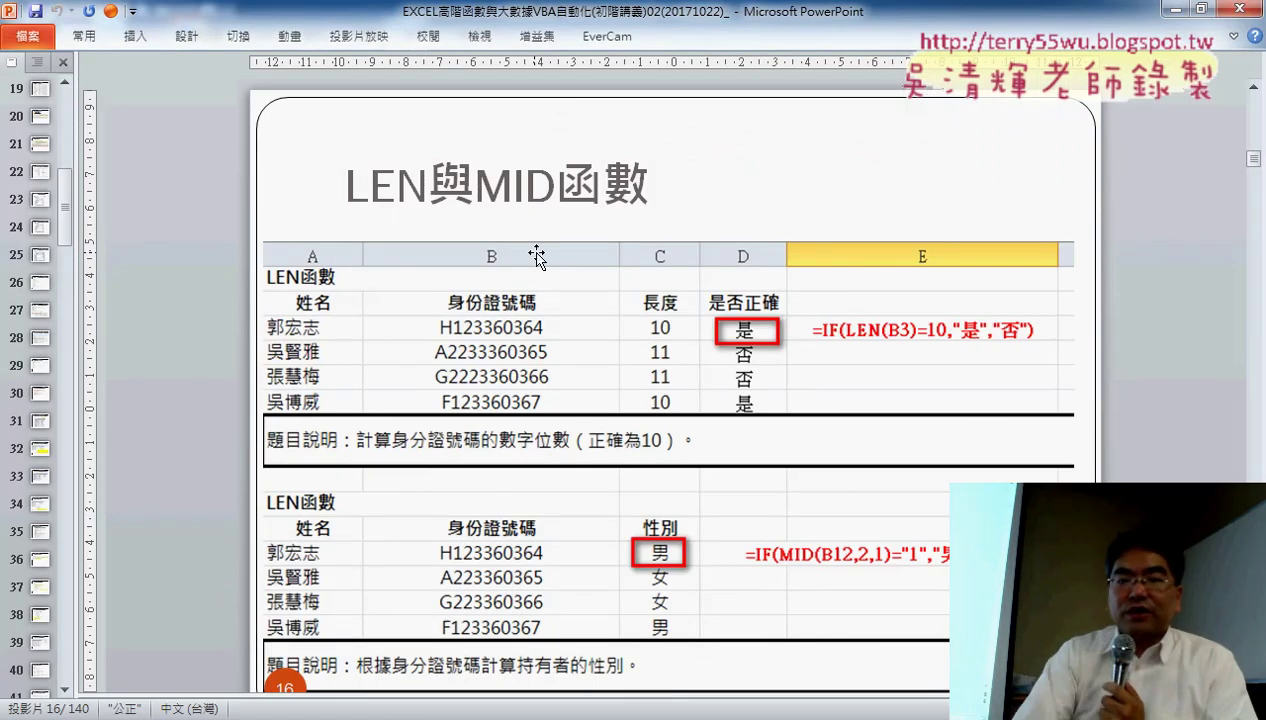
Scroll the LEN與MID函數 slide, then minimise PowerPoint to return to the 綜合練習 sheet.
scroll(542, 258, down, 1)
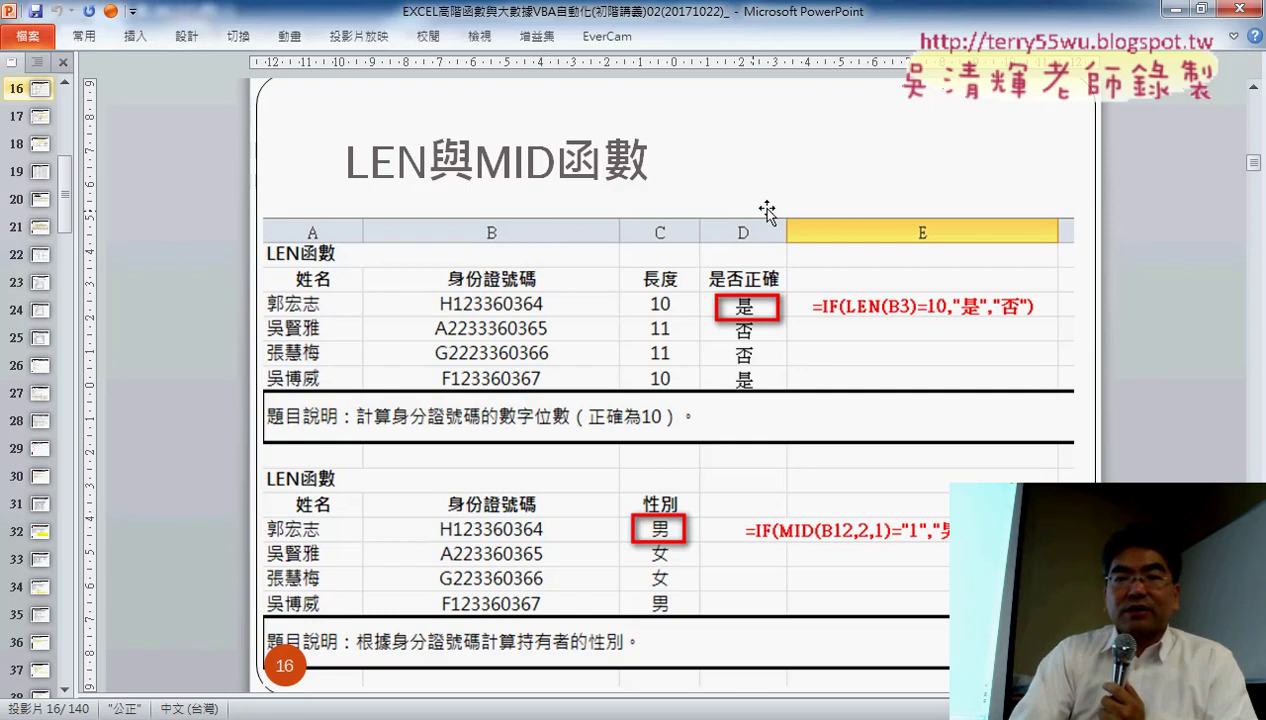
click(1172, 12)
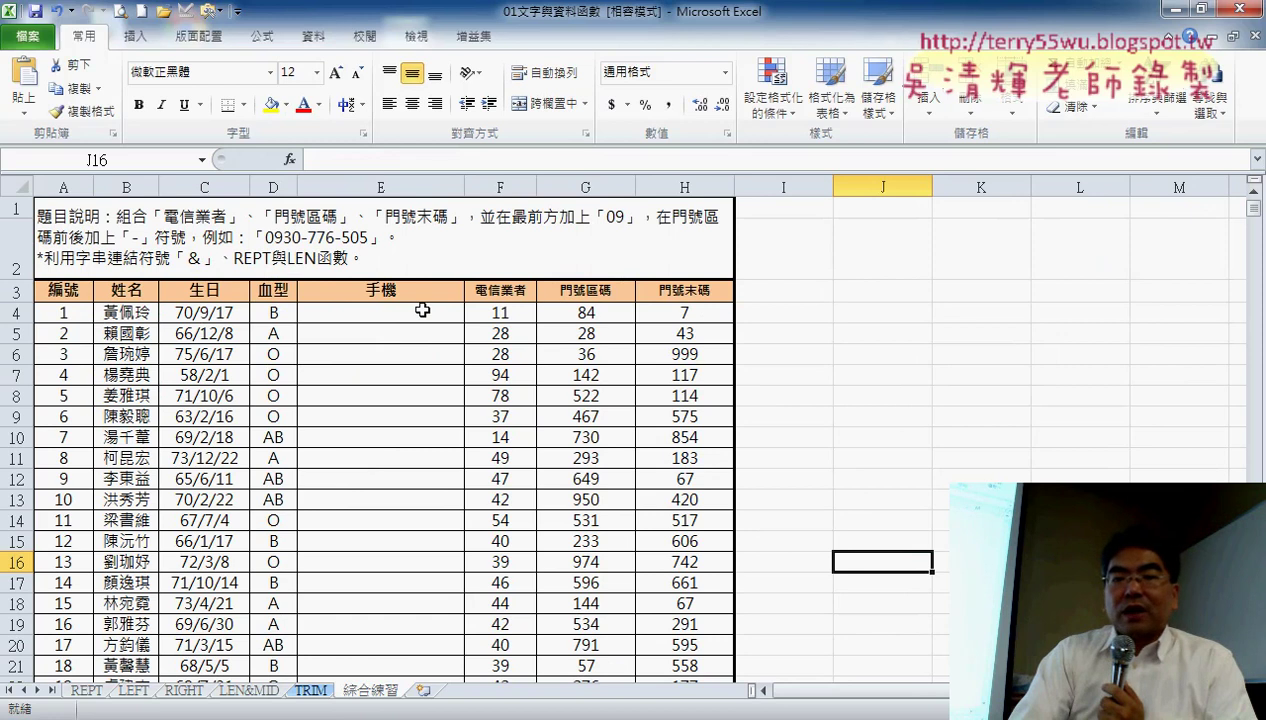
Enter ="09"&F4&"-" in E4 so it displays 0911-.
click(422, 311)
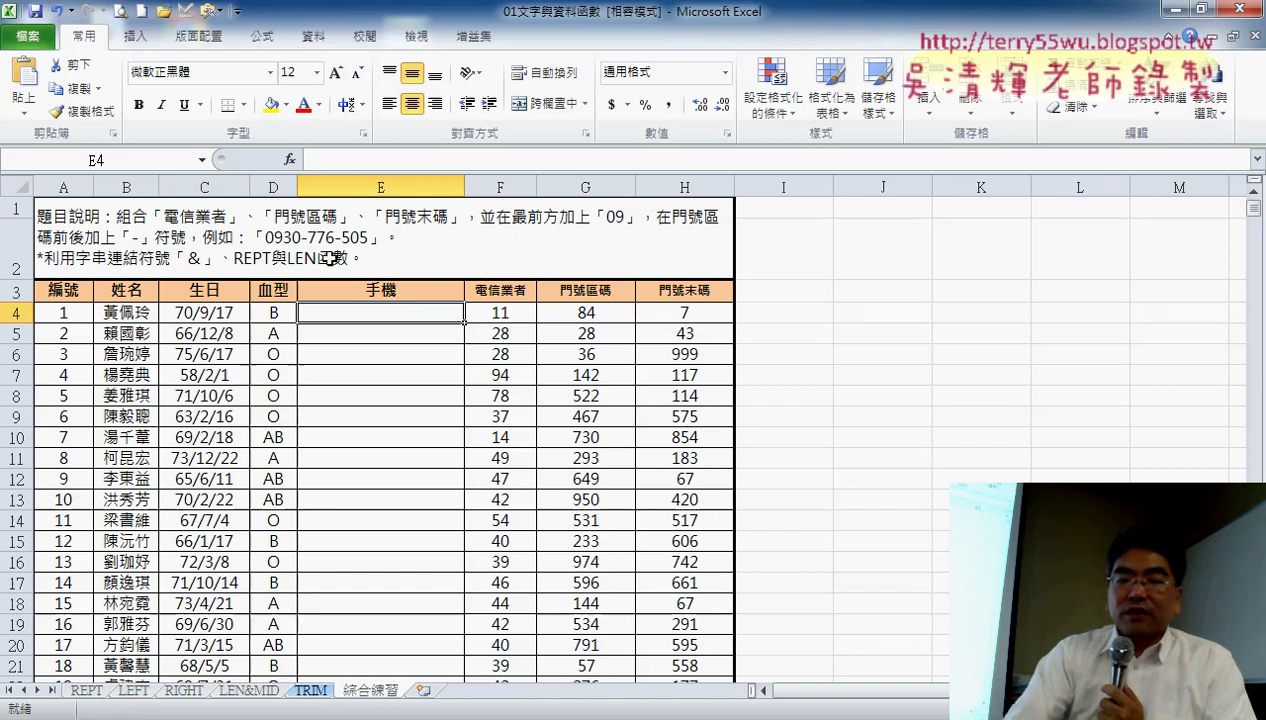
click(505, 158)
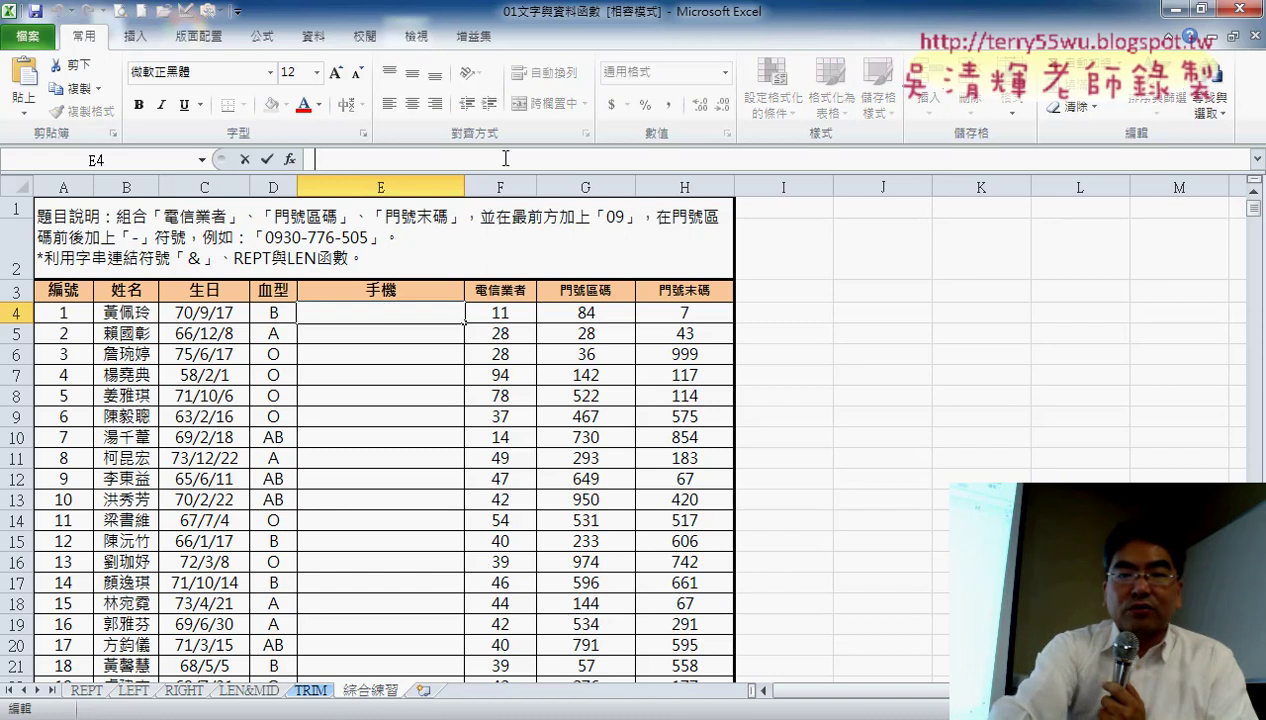
text(ㄦ)
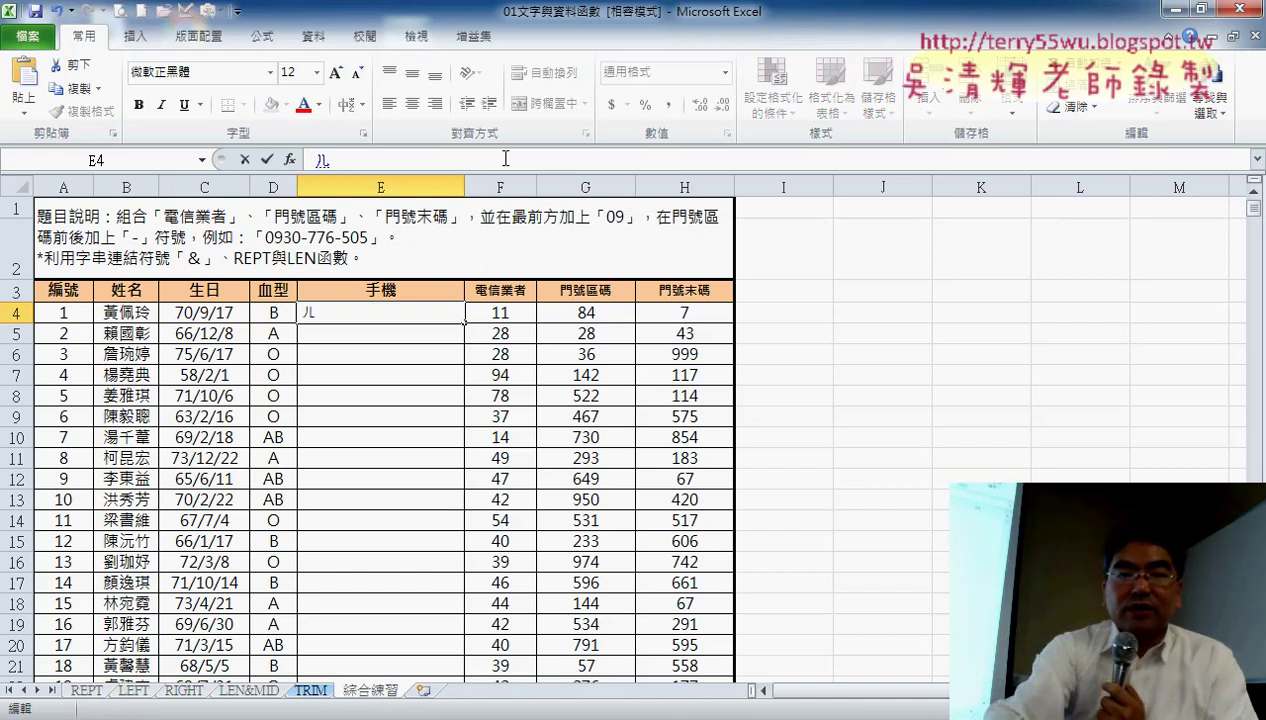
text(=)
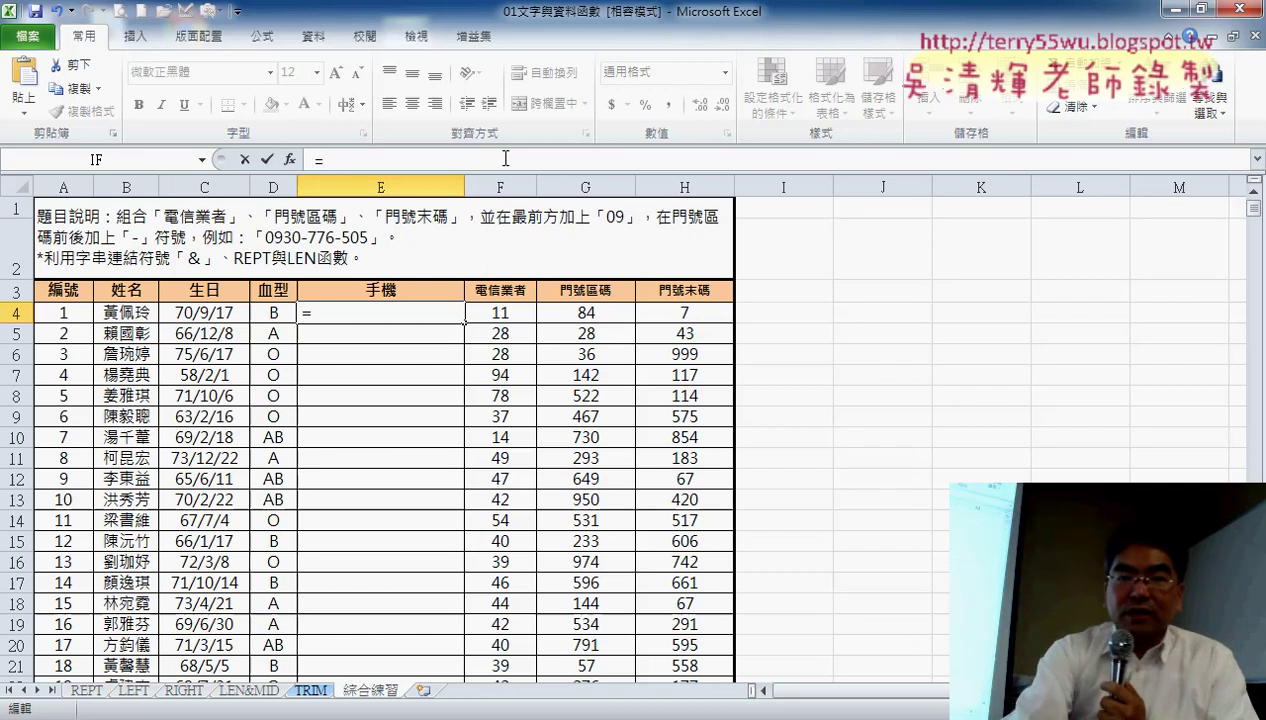
text("09)
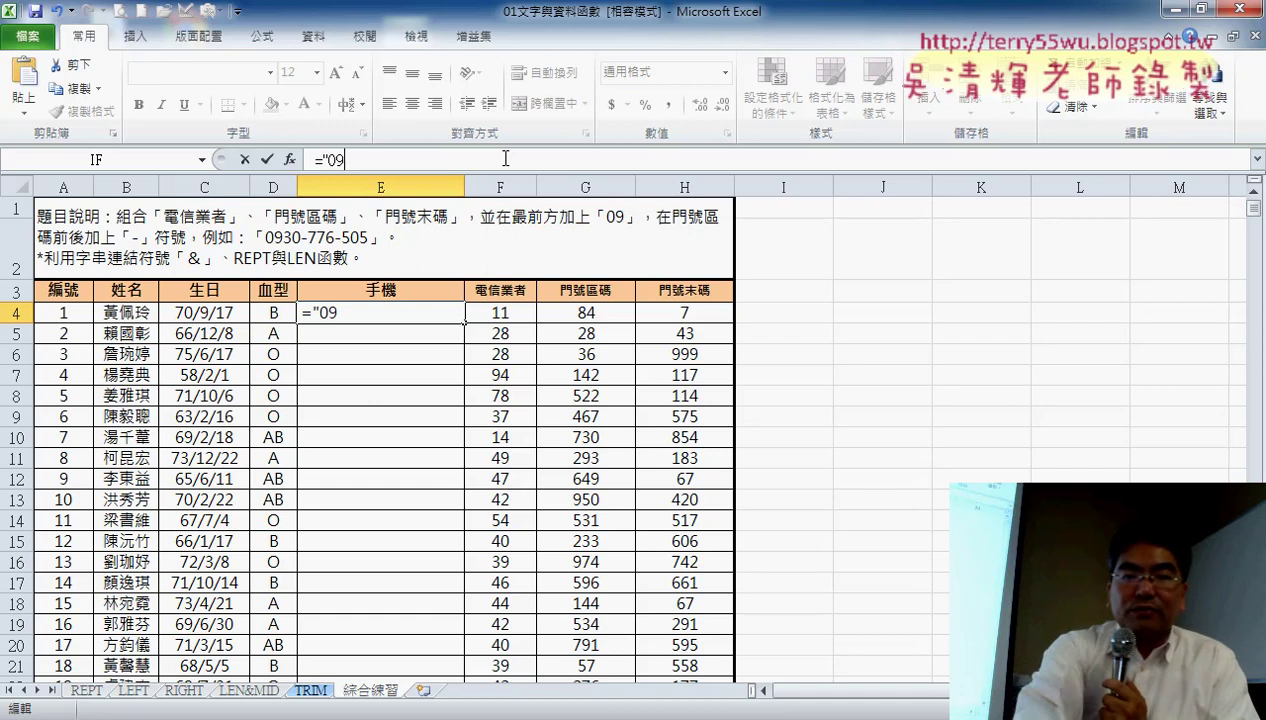
text(&)
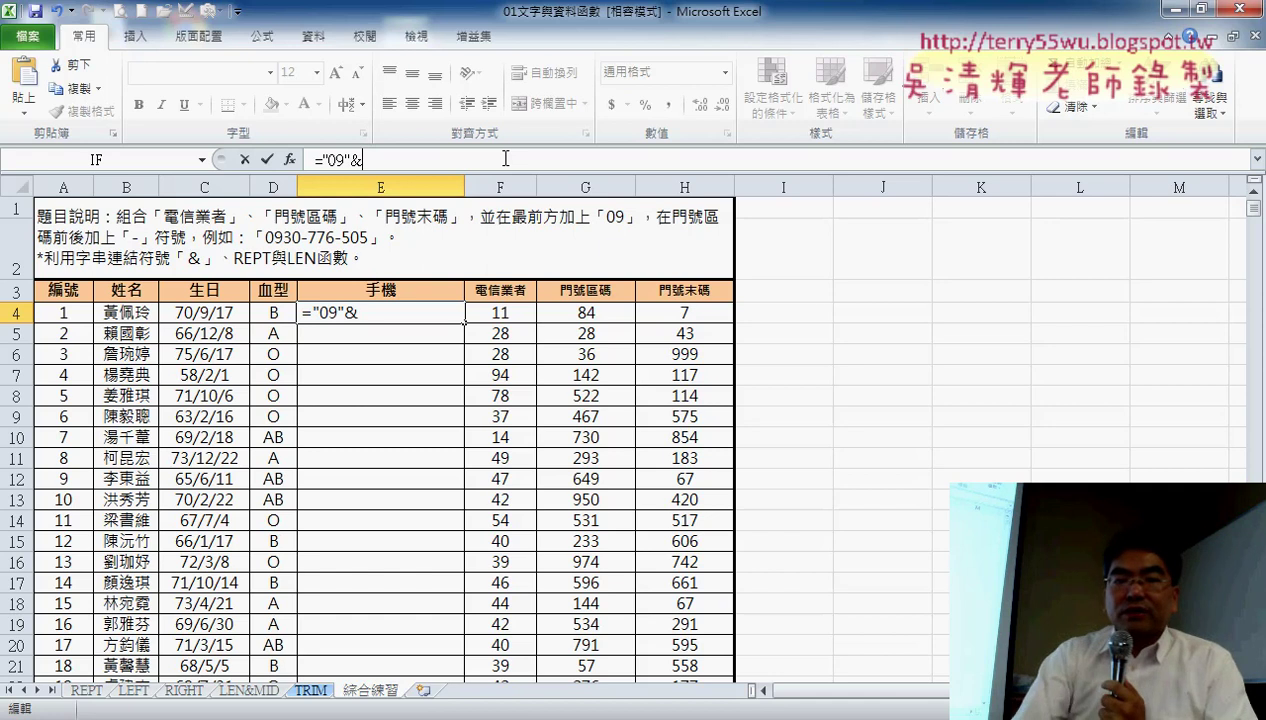
click(508, 314)
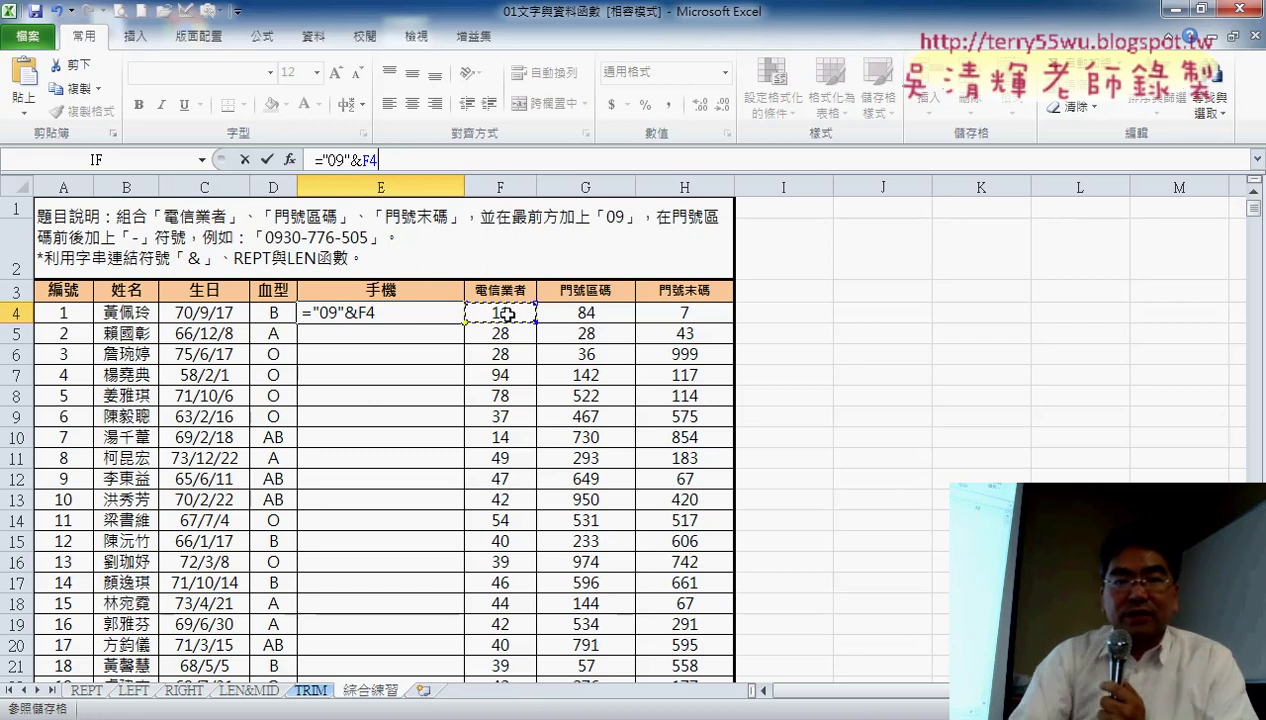
text(&)
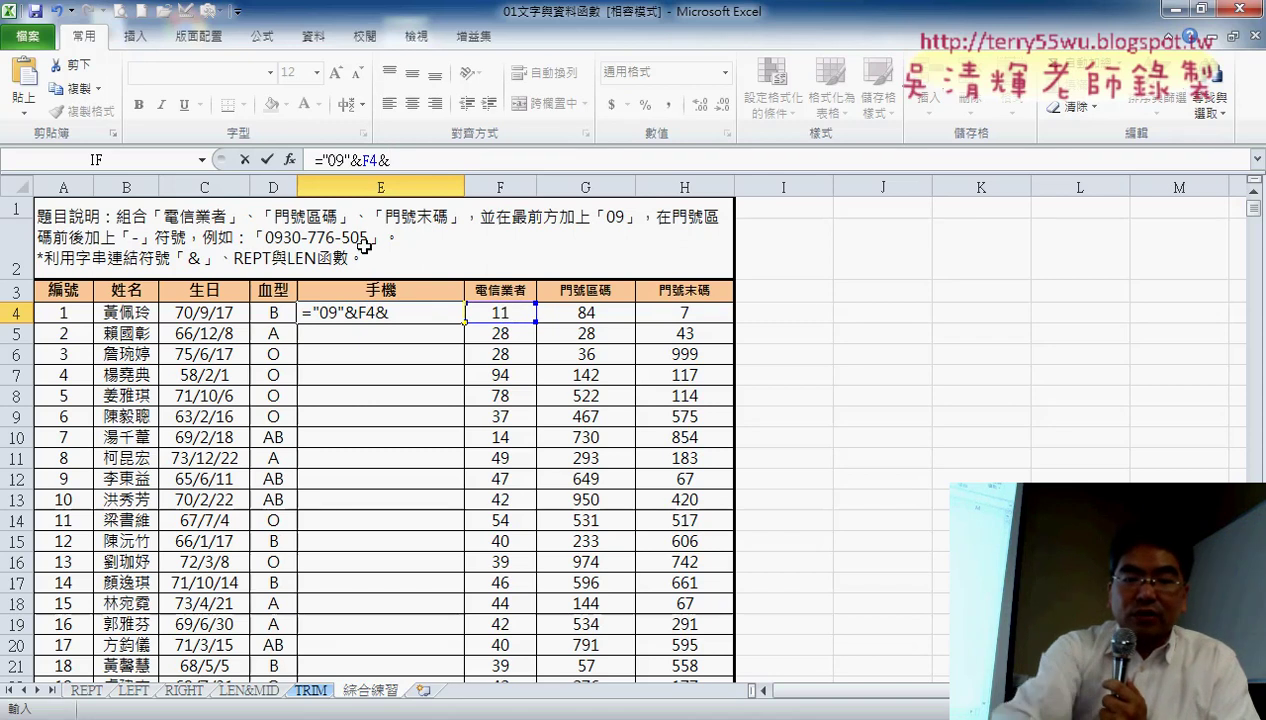
text(")
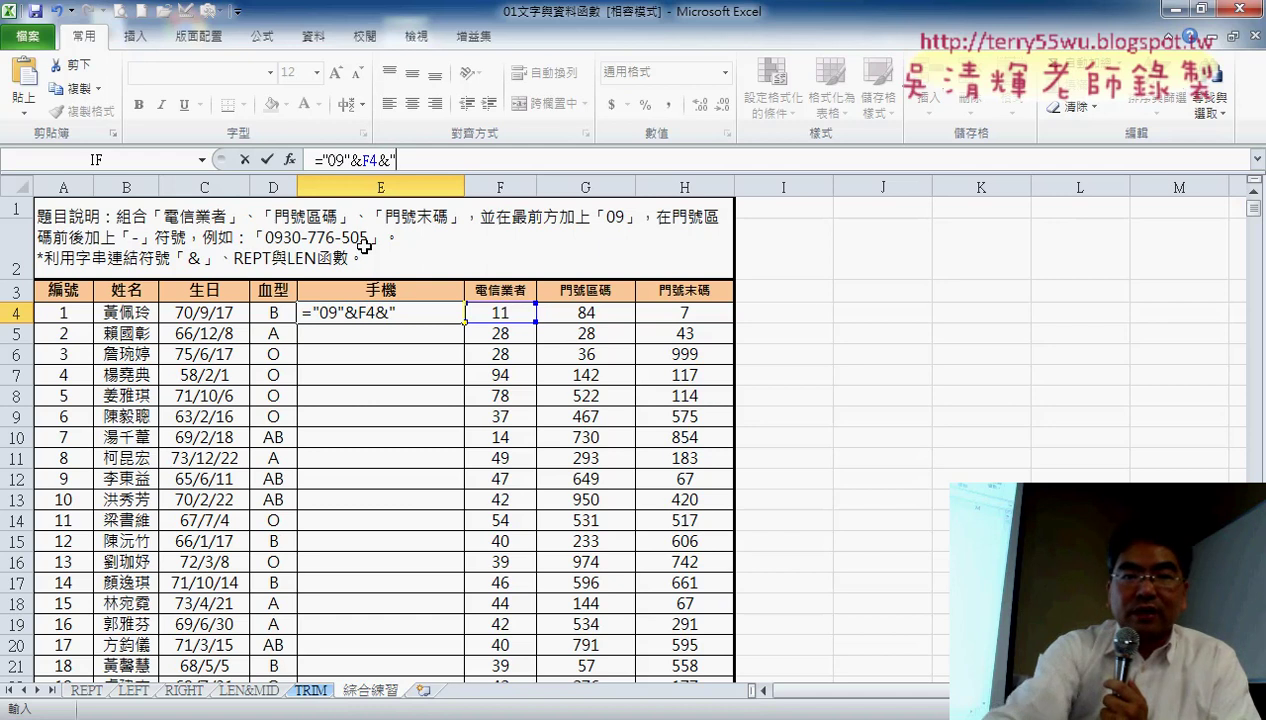
text(-)
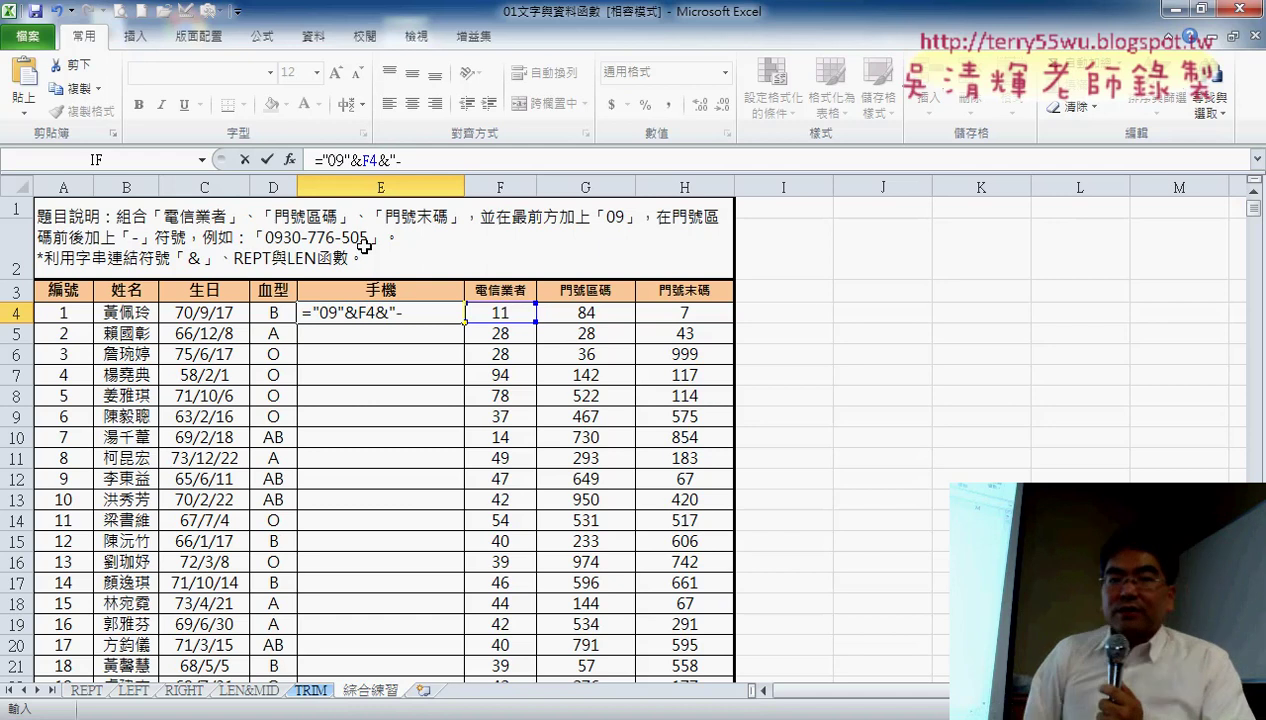
text(")
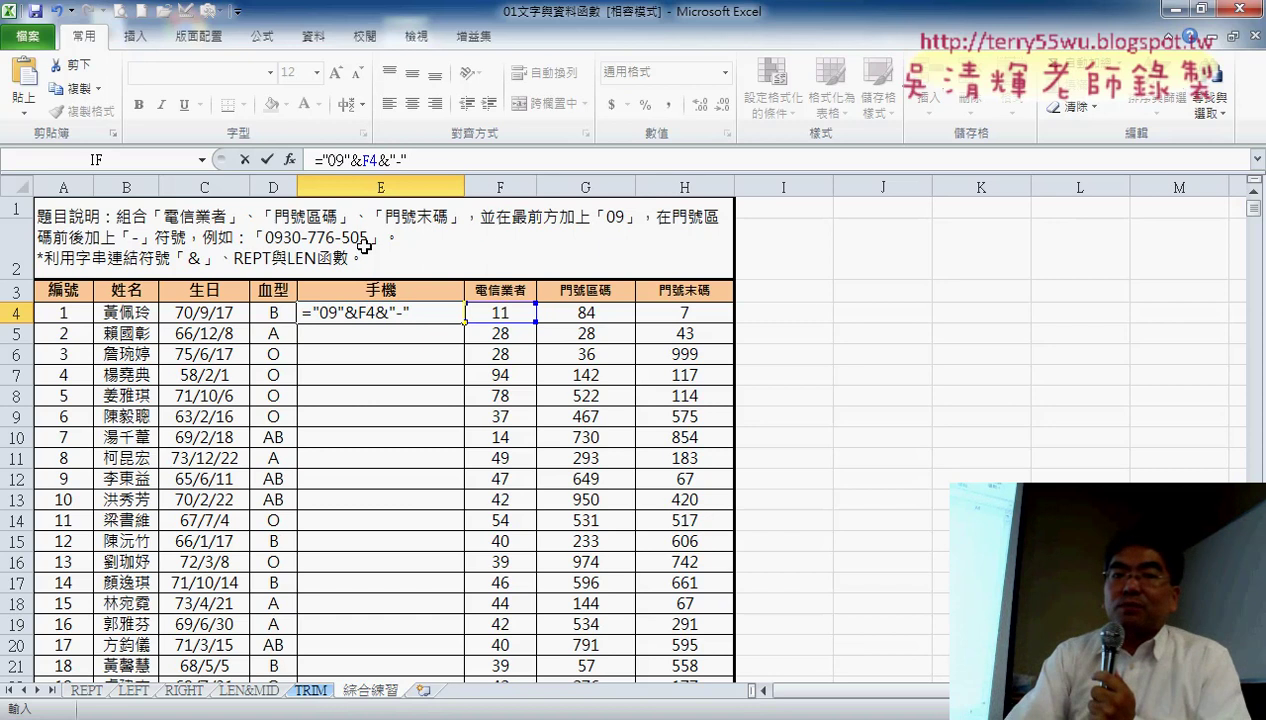
click(267, 160)
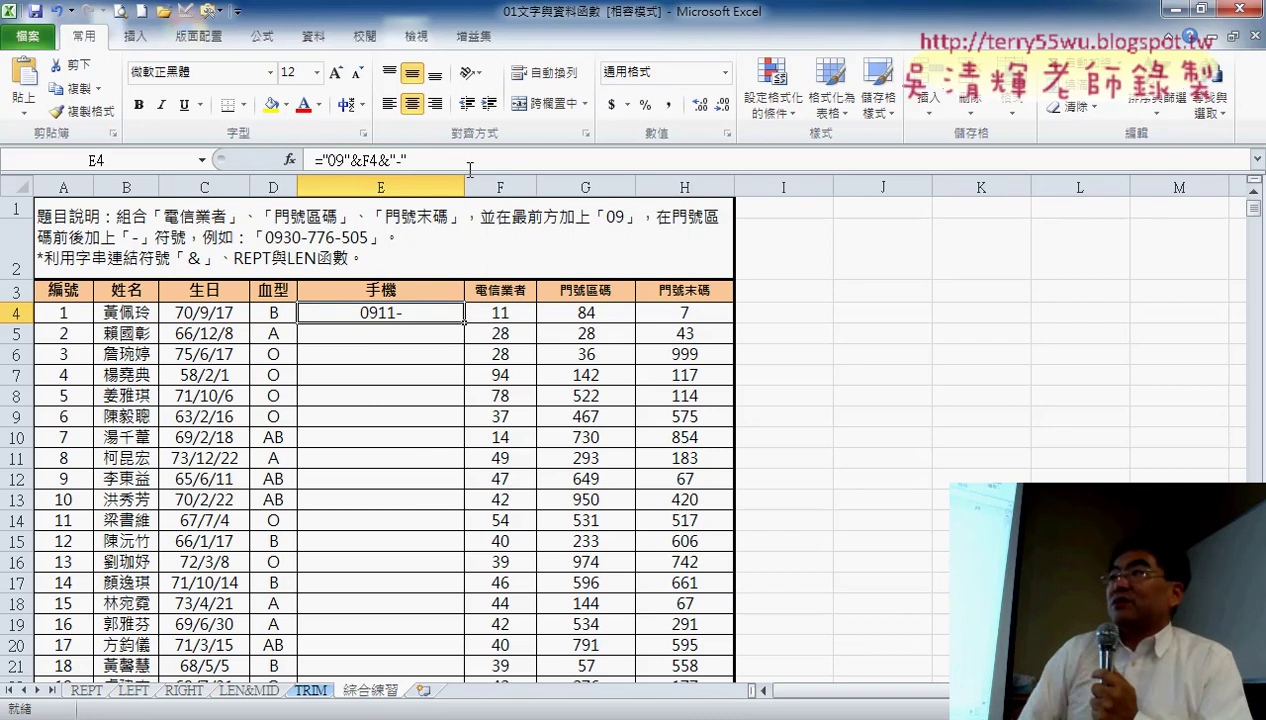
Add another & to the end of E4's formula and show the function dropdown.
click(484, 162)
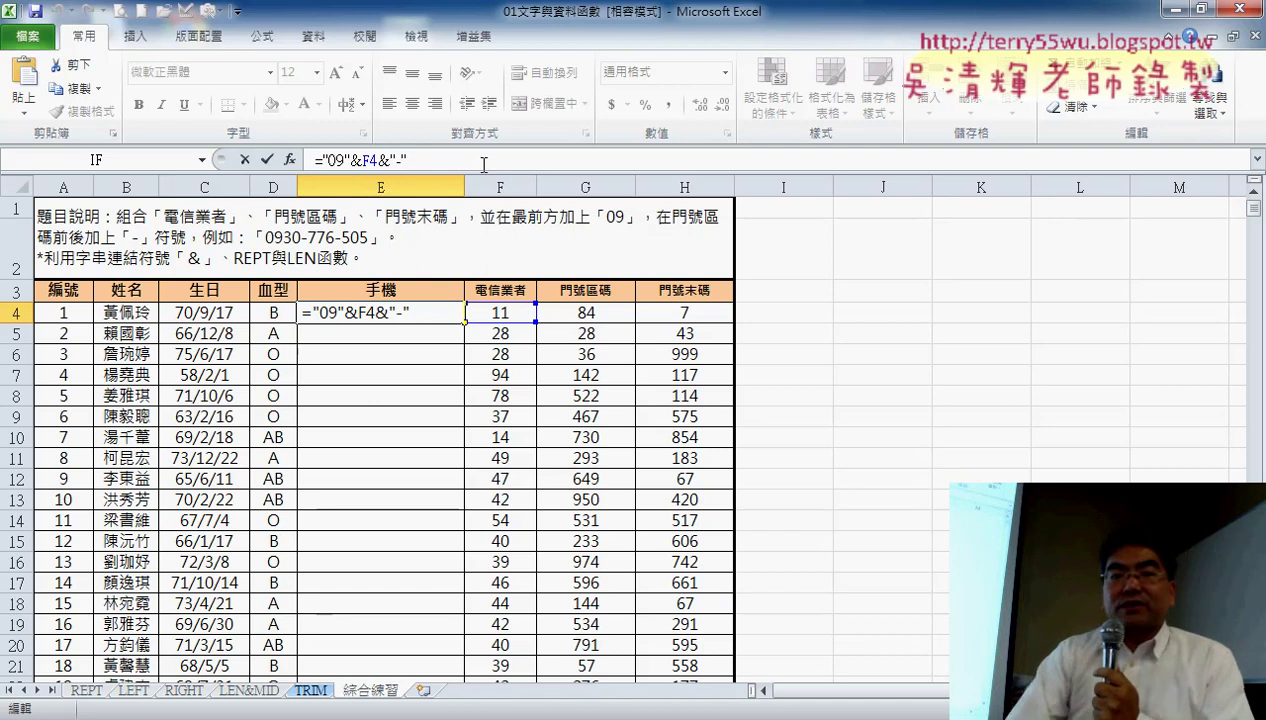
text(&)
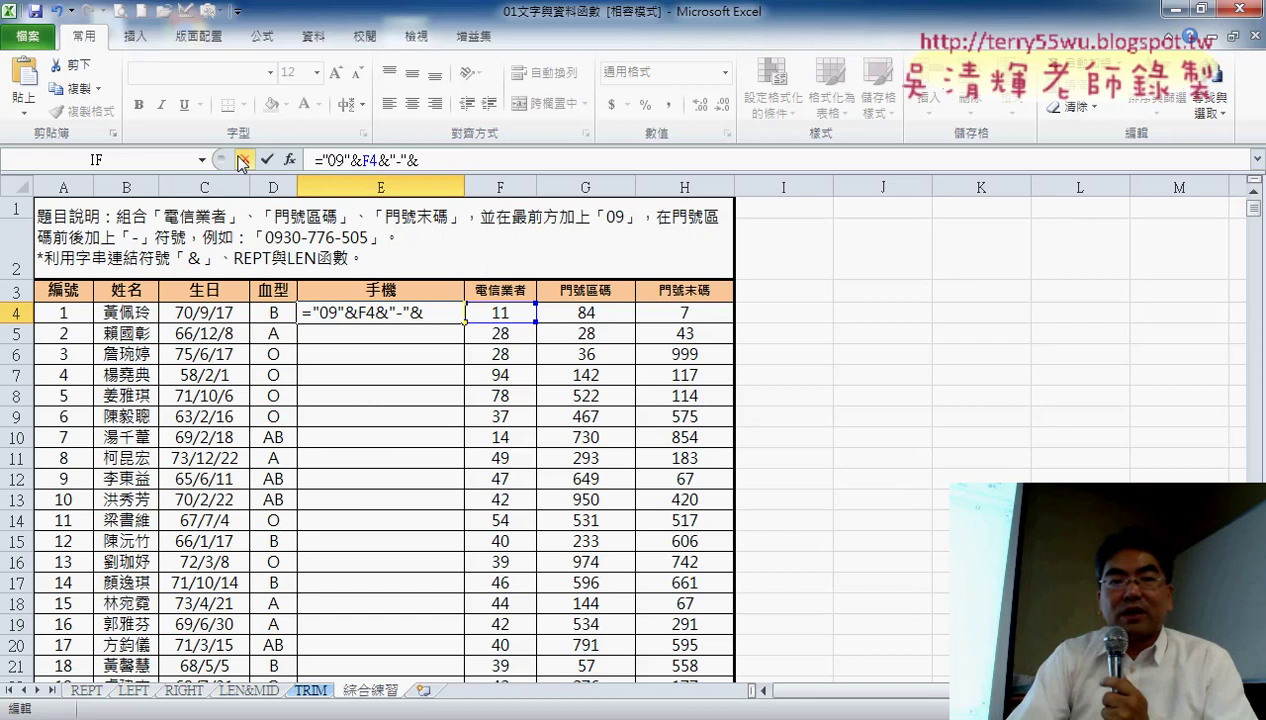
click(202, 160)
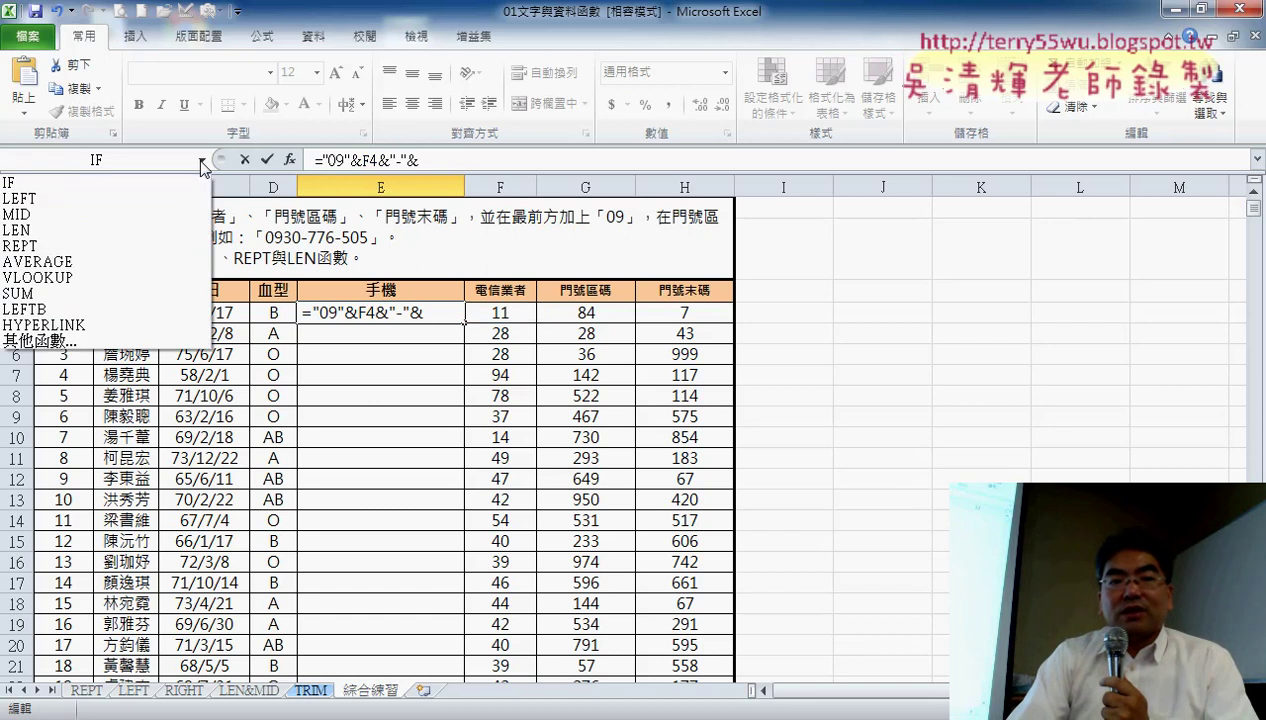
Add REPT("0",3-LEN(G4)) to E4's formula, previewing 0911-0.
click(168, 246)
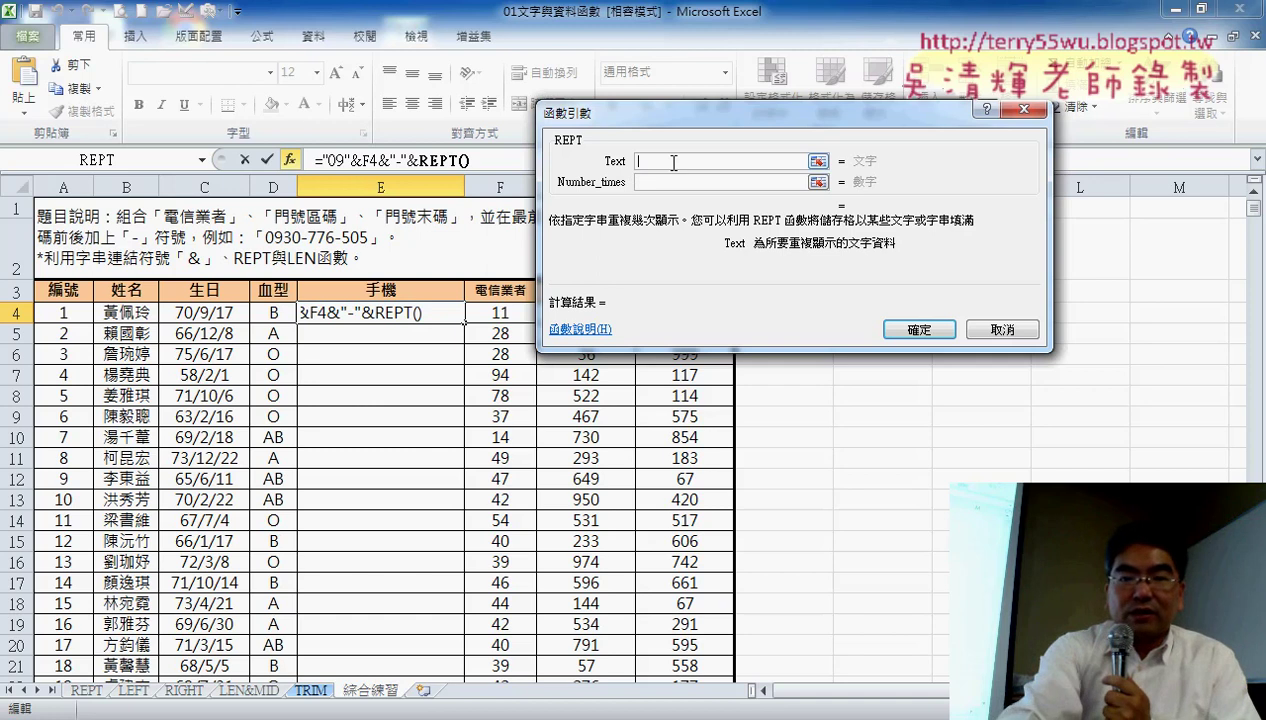
text("0)
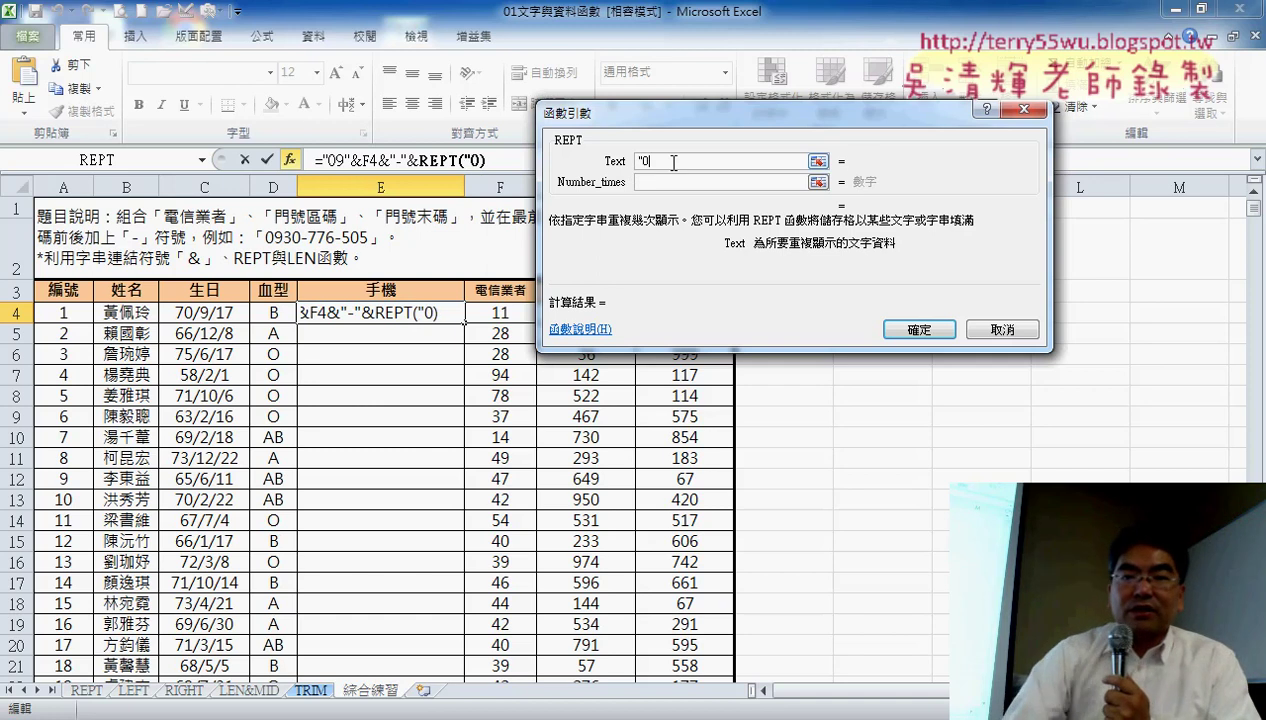
text(")
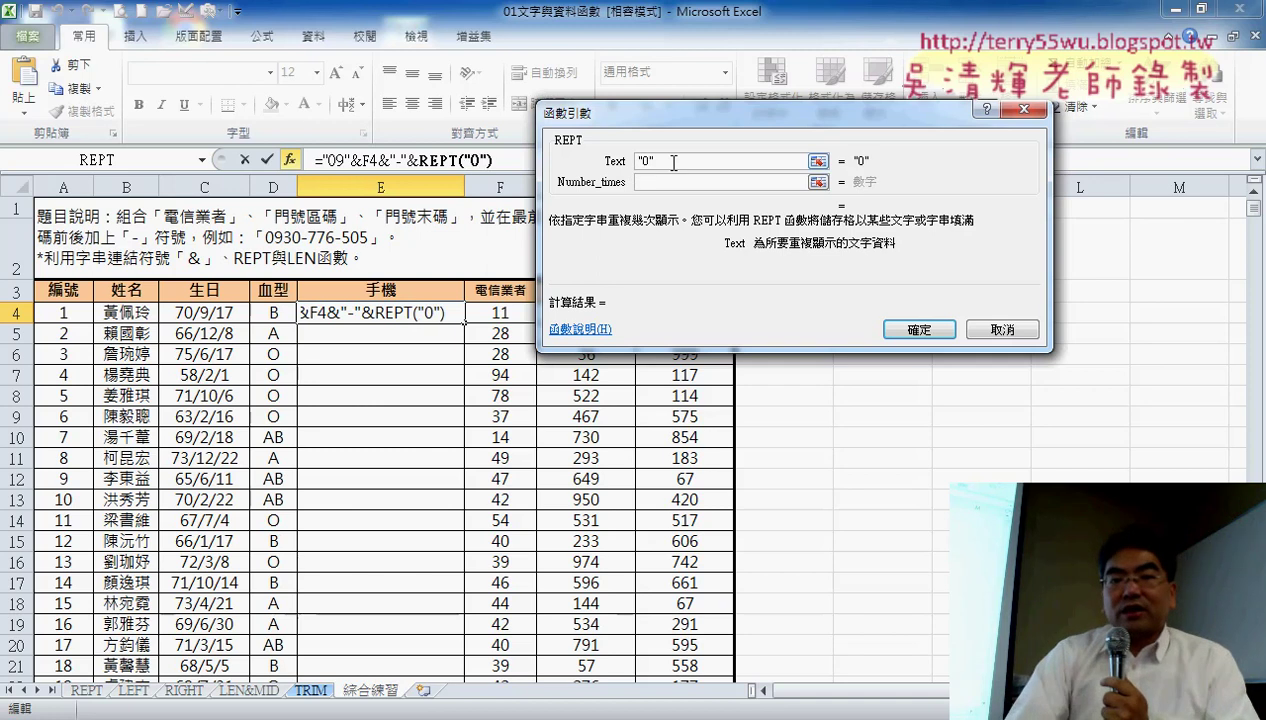
double_click(674, 162)
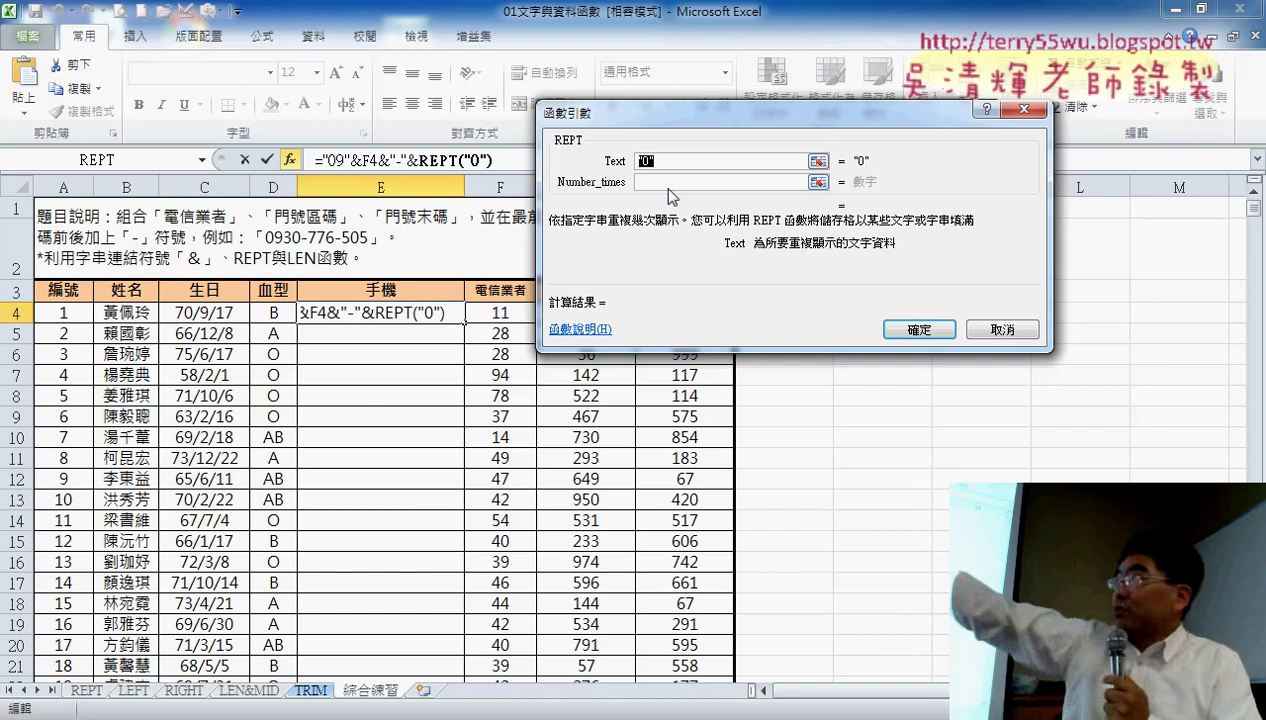
click(667, 181)
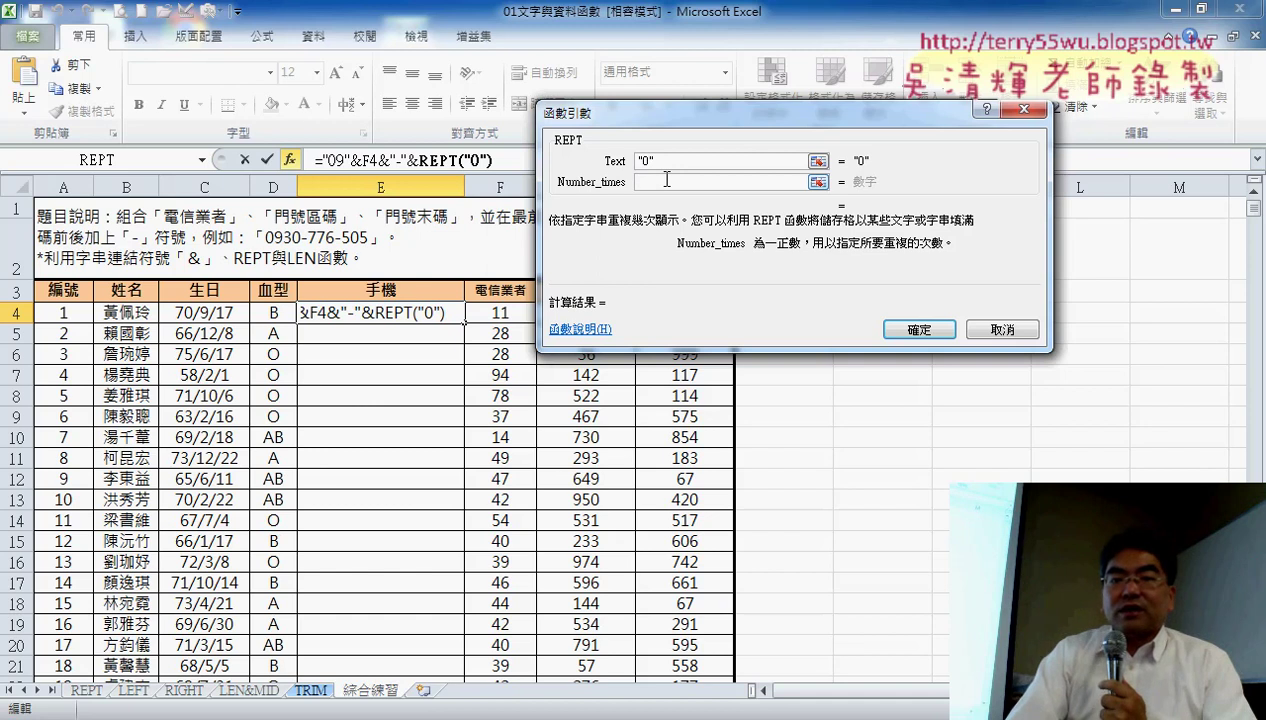
drag(707, 124, 537, 357)
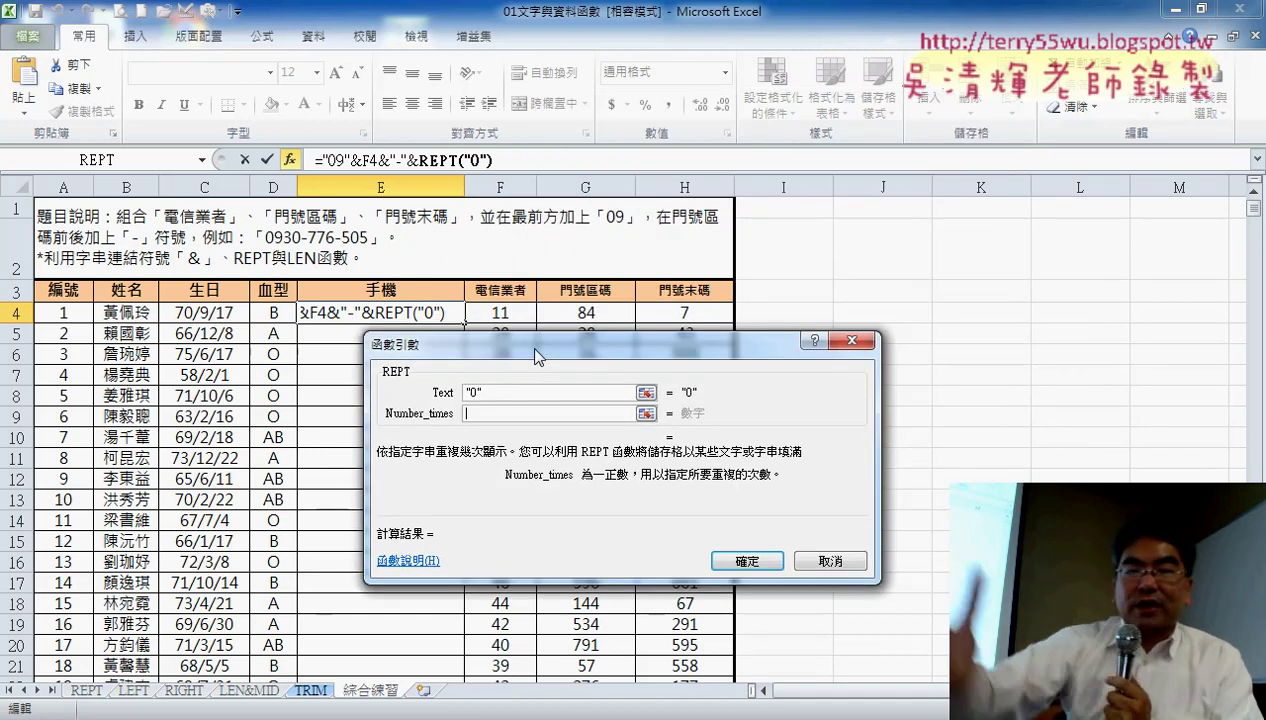
text(3)
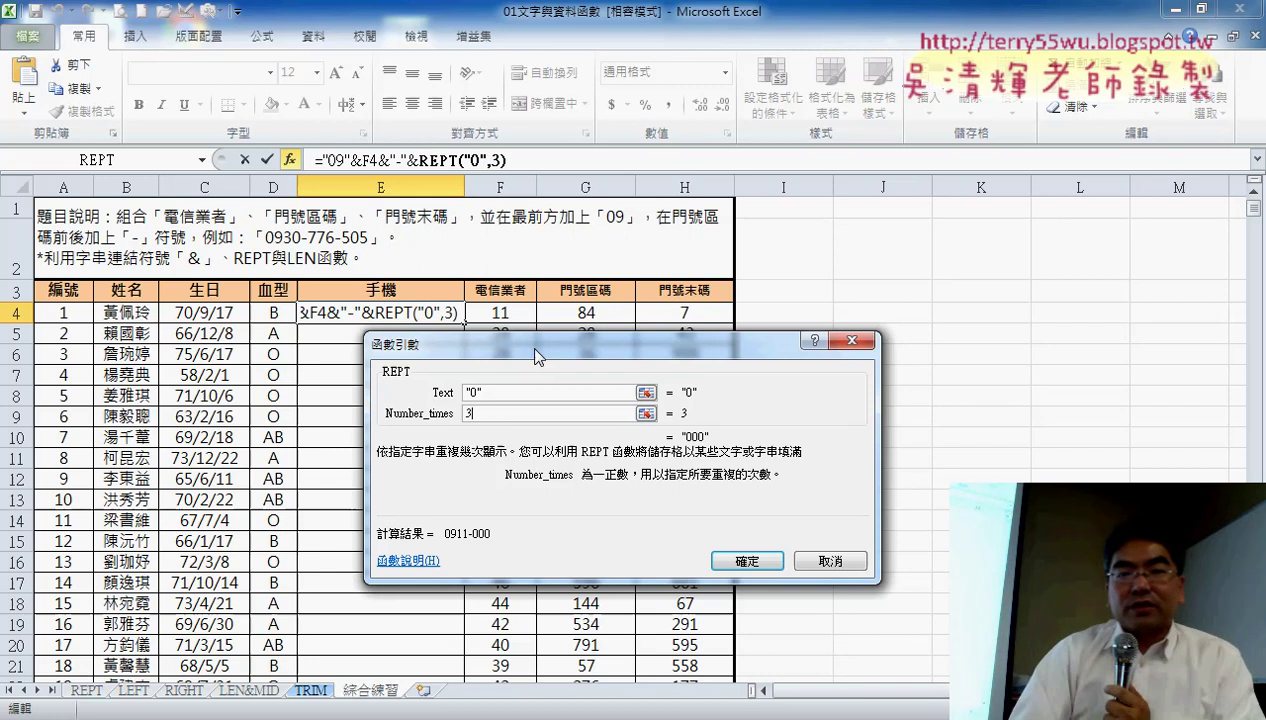
text(-)
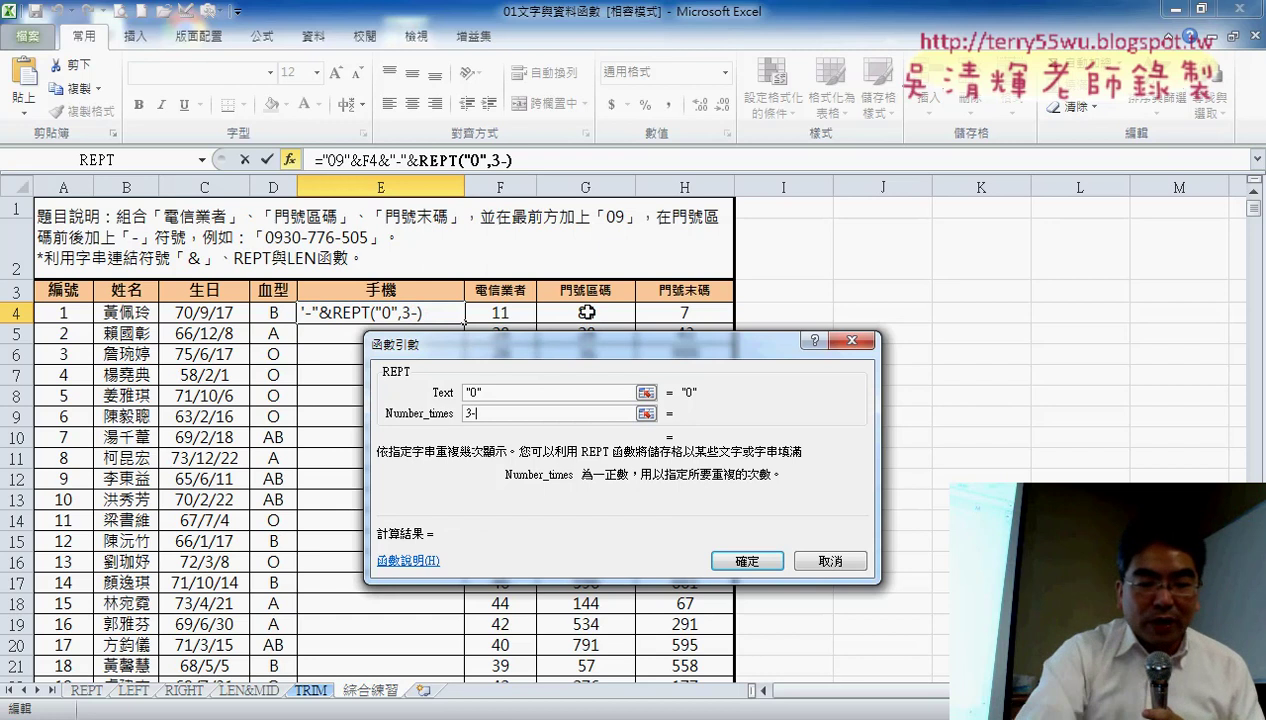
text(le)
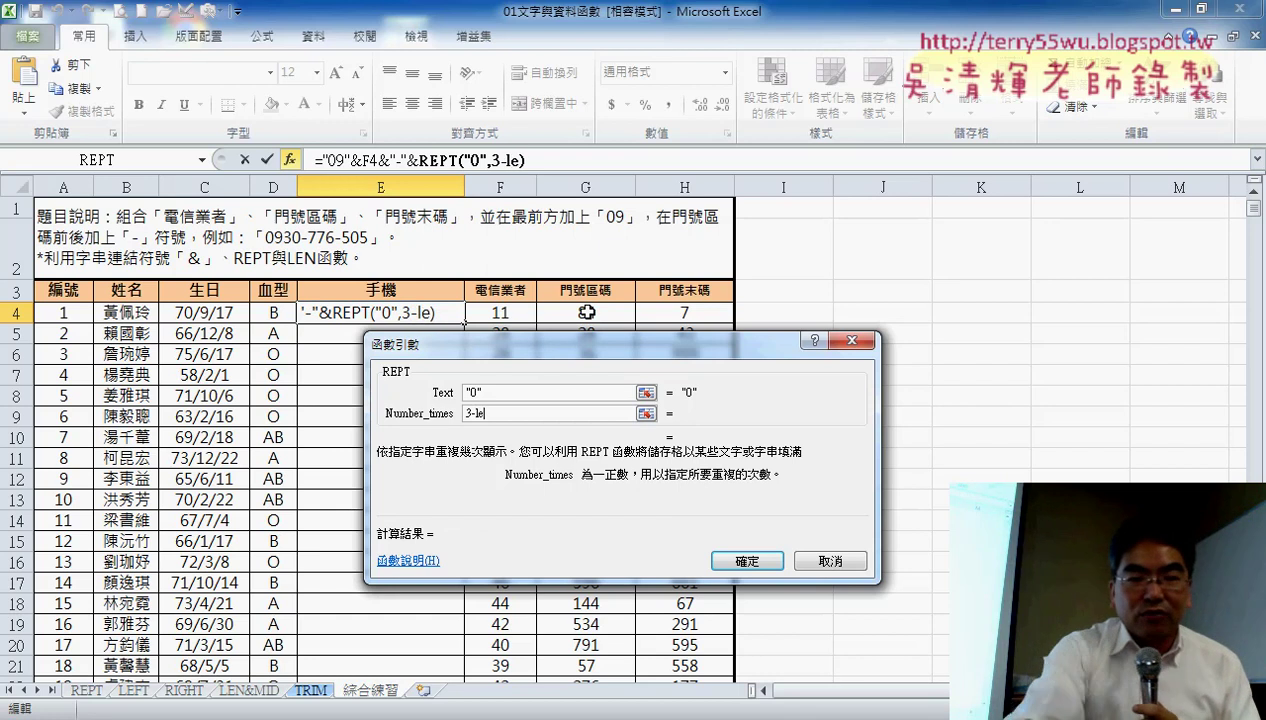
text(n)
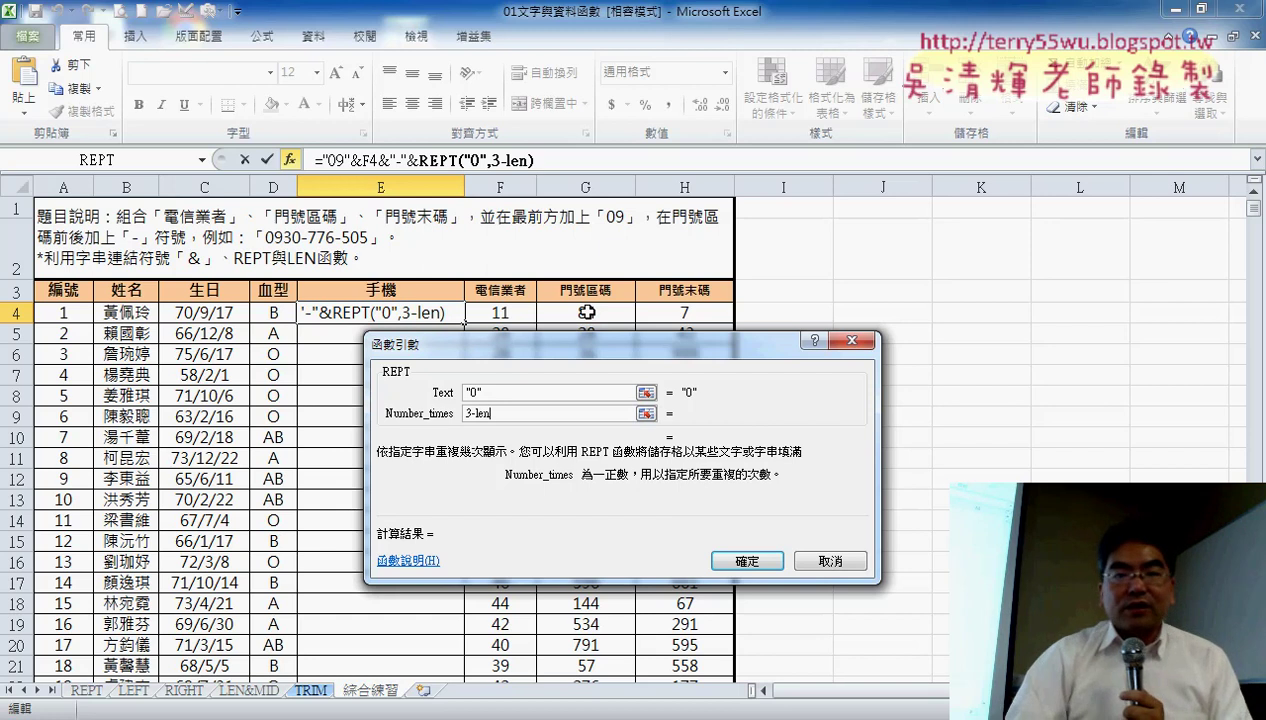
text(()
click(587, 312)
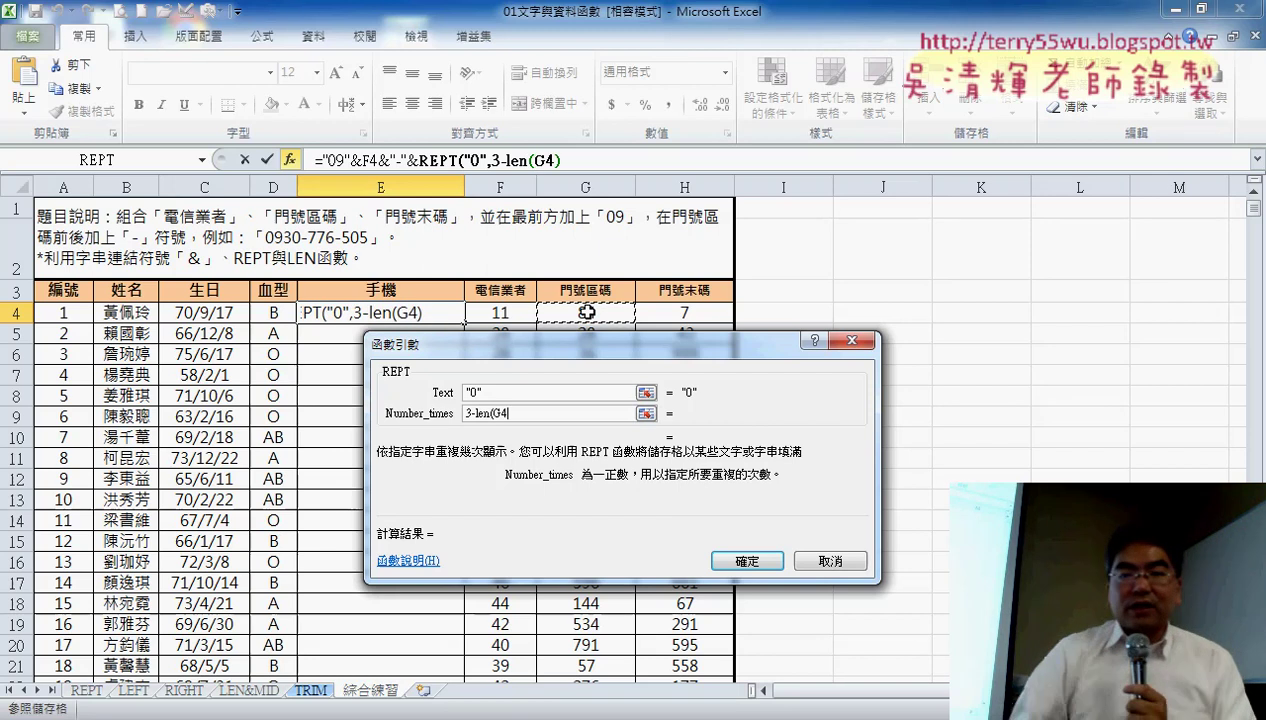
text())
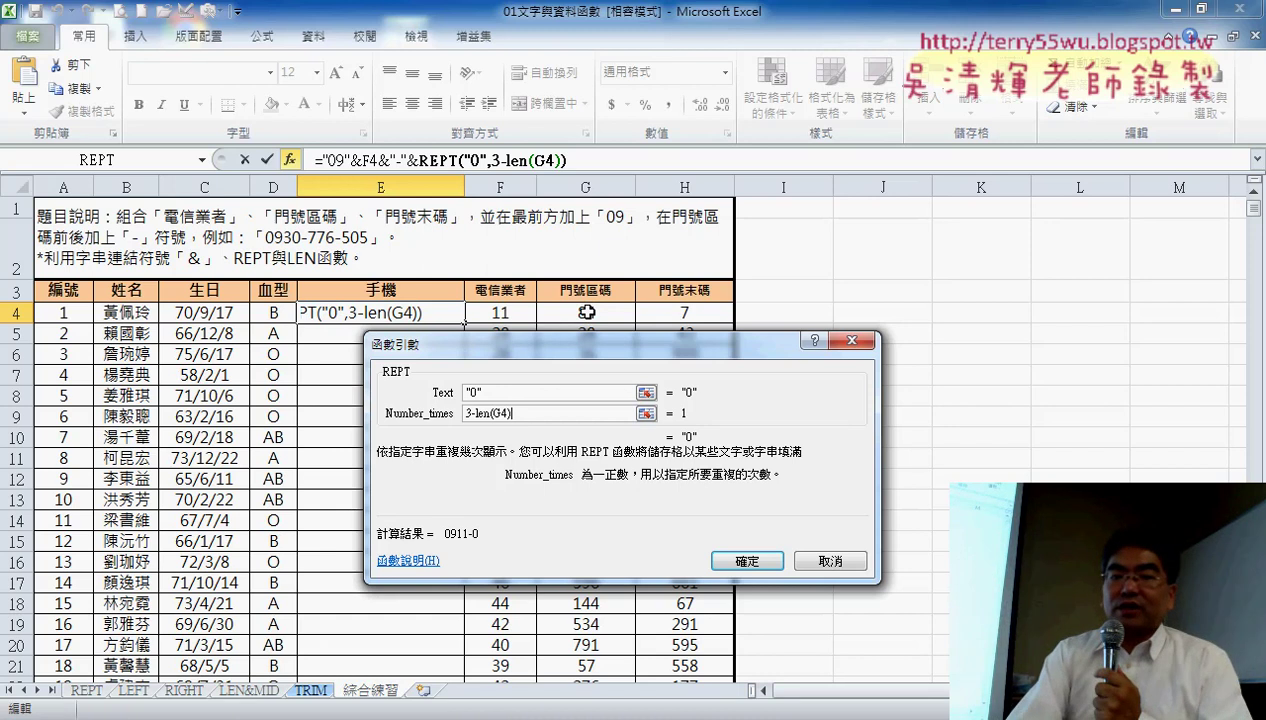
Finish the REPT padding and append &G4 to E4's formula so it shows 0911-084.
click(758, 561)
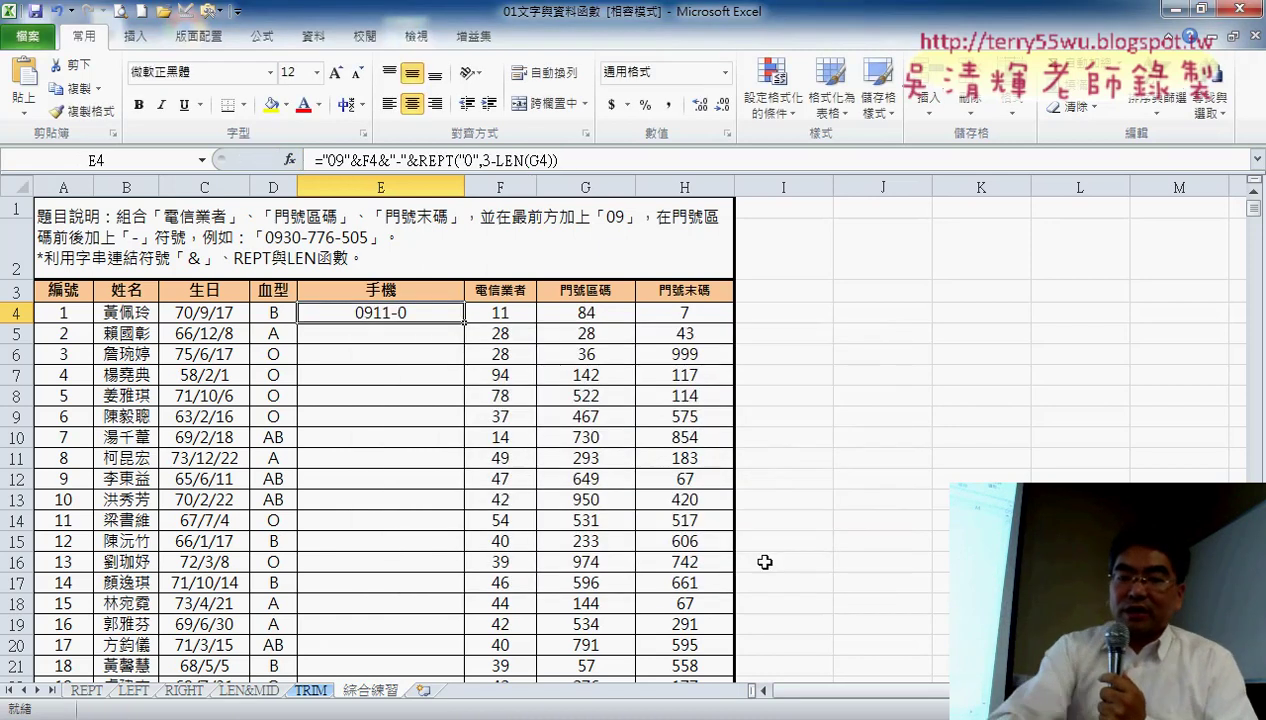
click(601, 158)
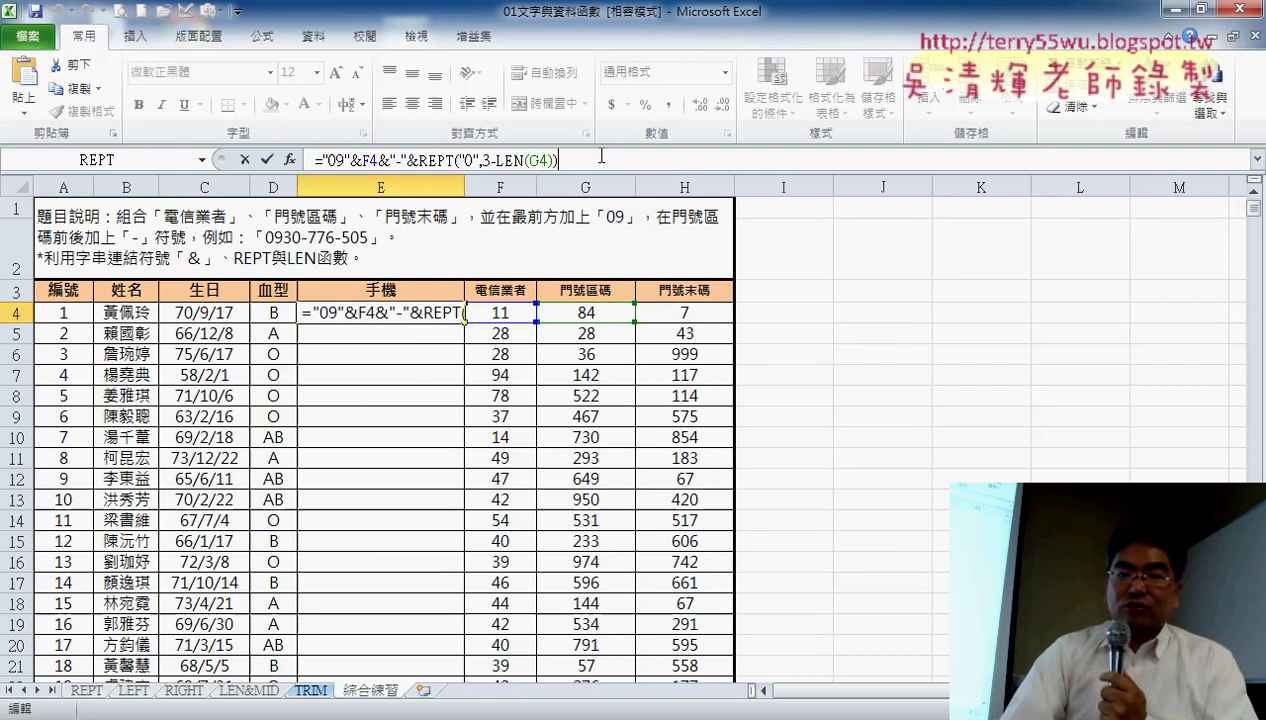
text(&)
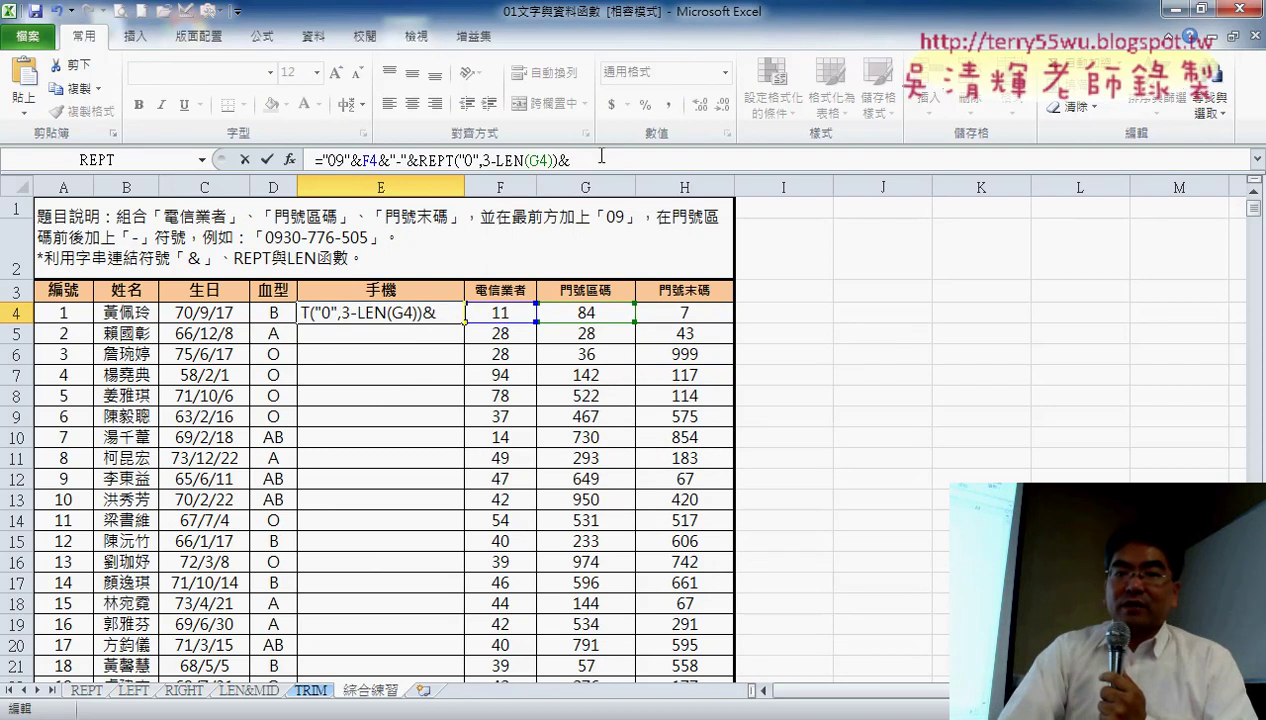
click(582, 312)
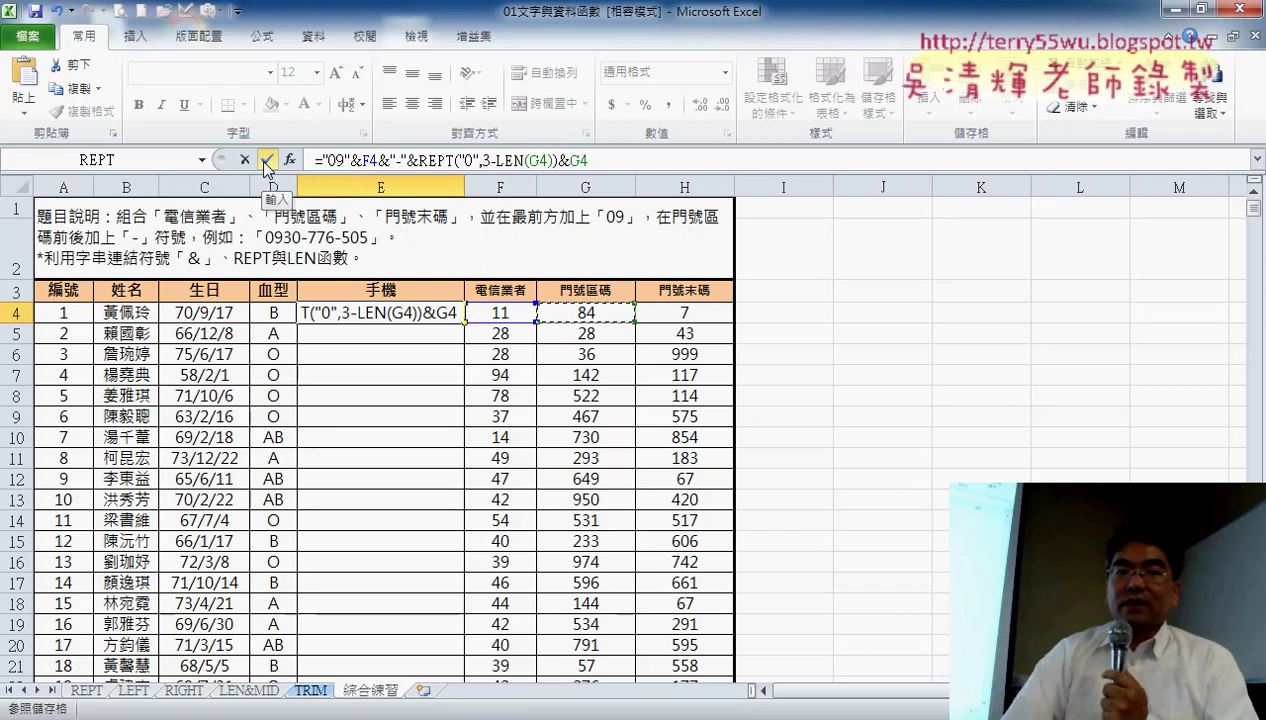
click(266, 160)
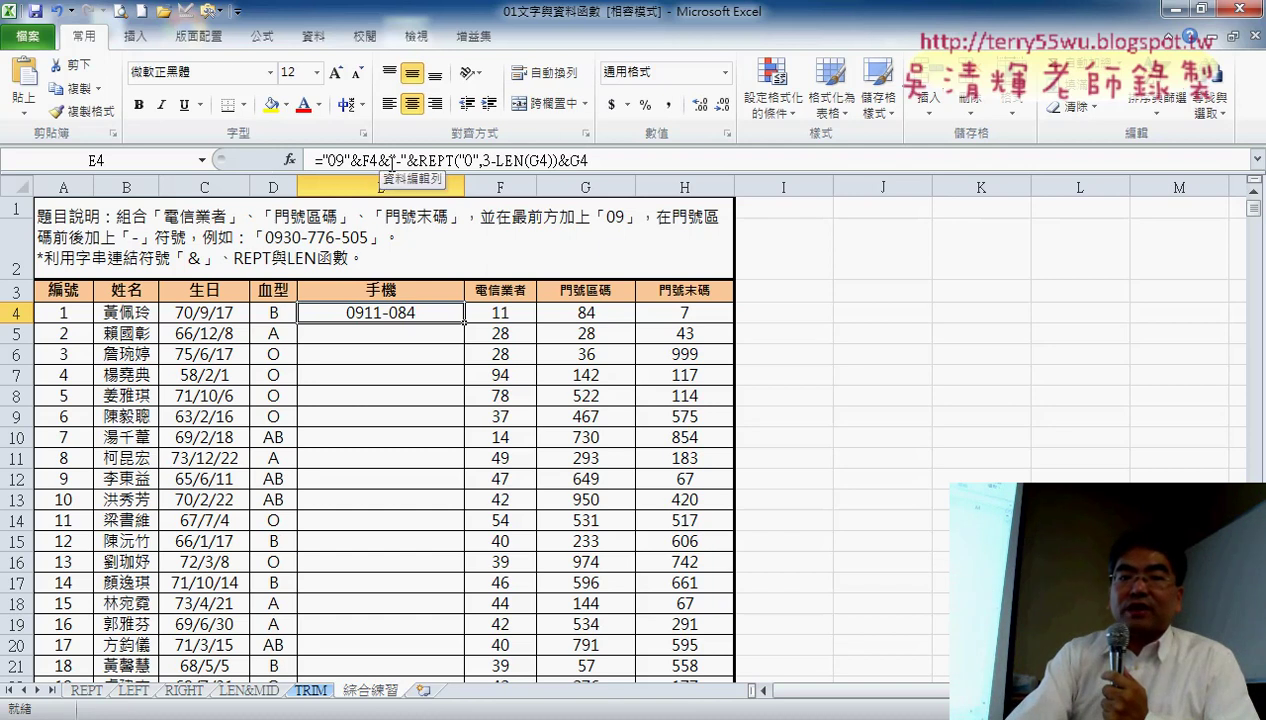
drag(378, 160, 612, 163)
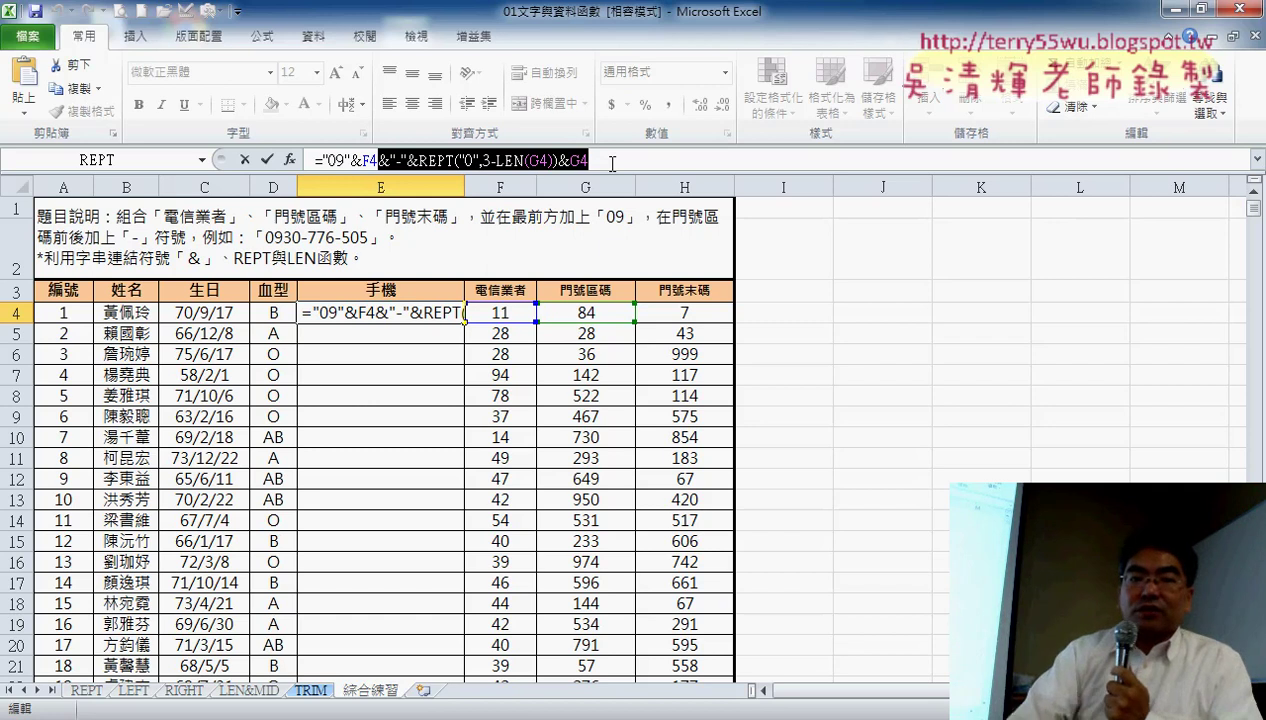
click(267, 160)
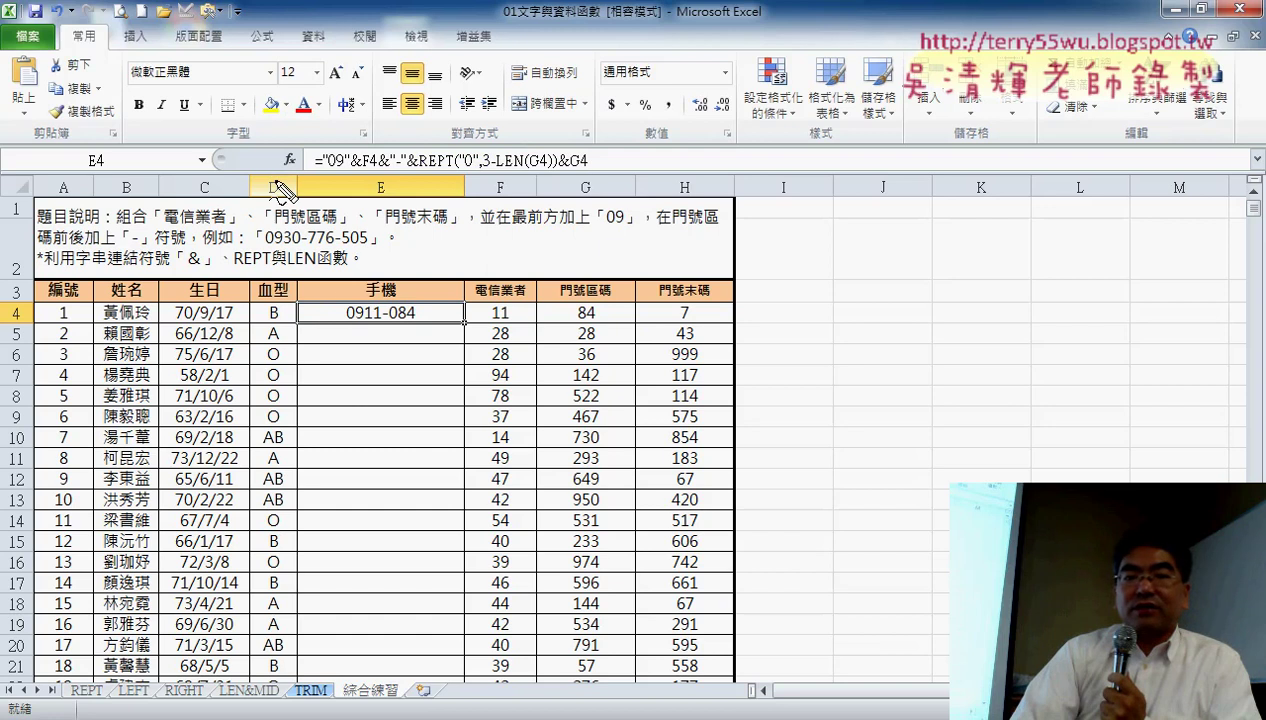
drag(381, 325, 419, 327)
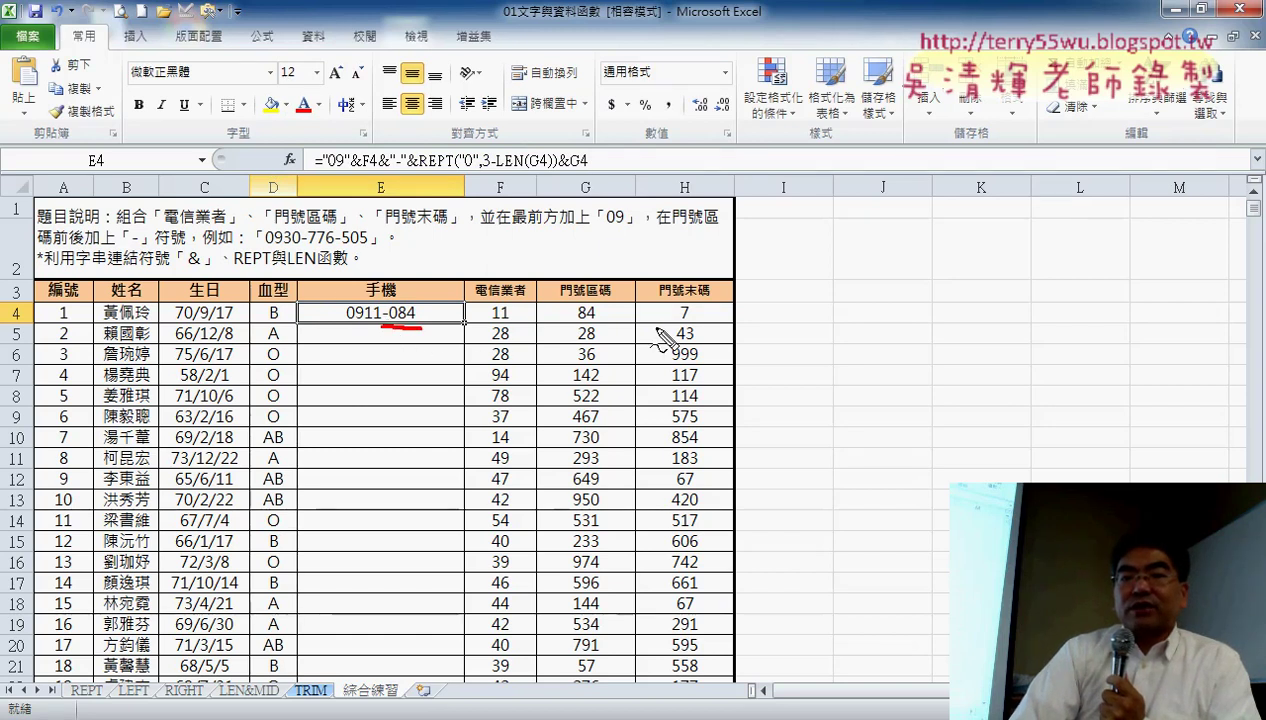
drag(567, 323, 597, 321)
drag(672, 328, 698, 324)
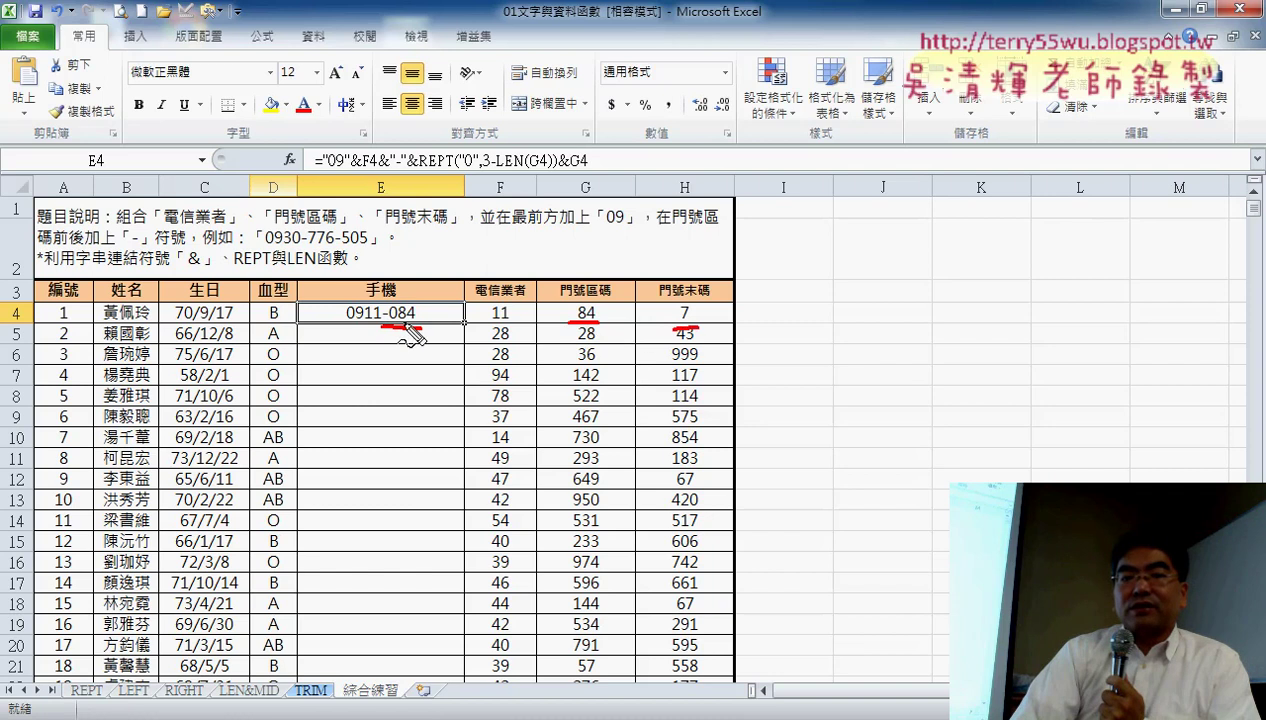
drag(381, 326, 426, 326)
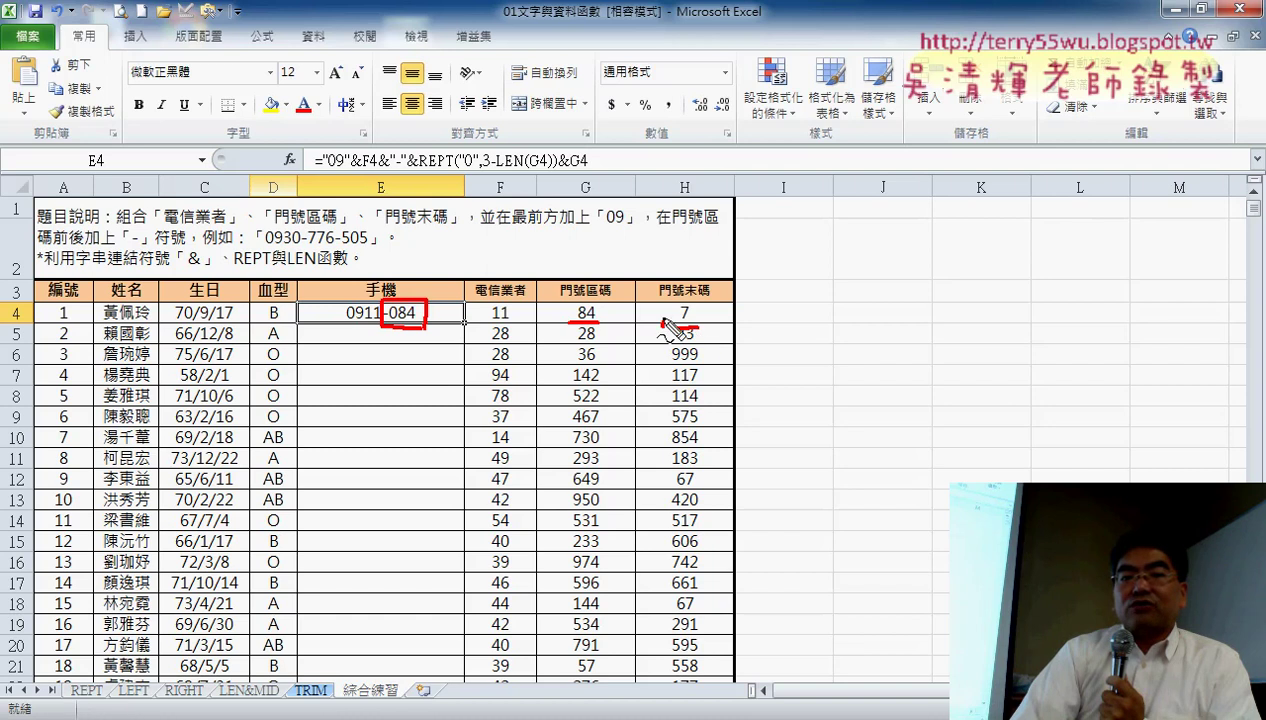
drag(668, 328, 700, 326)
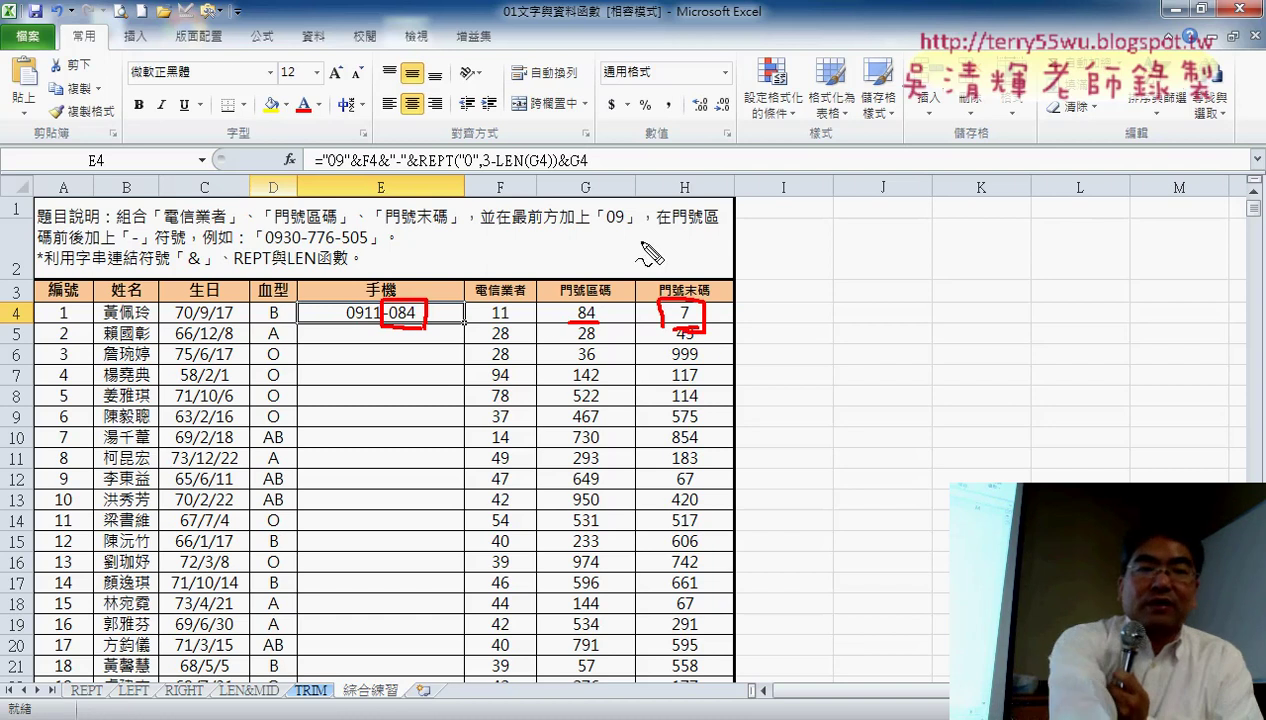
drag(690, 165, 700, 228)
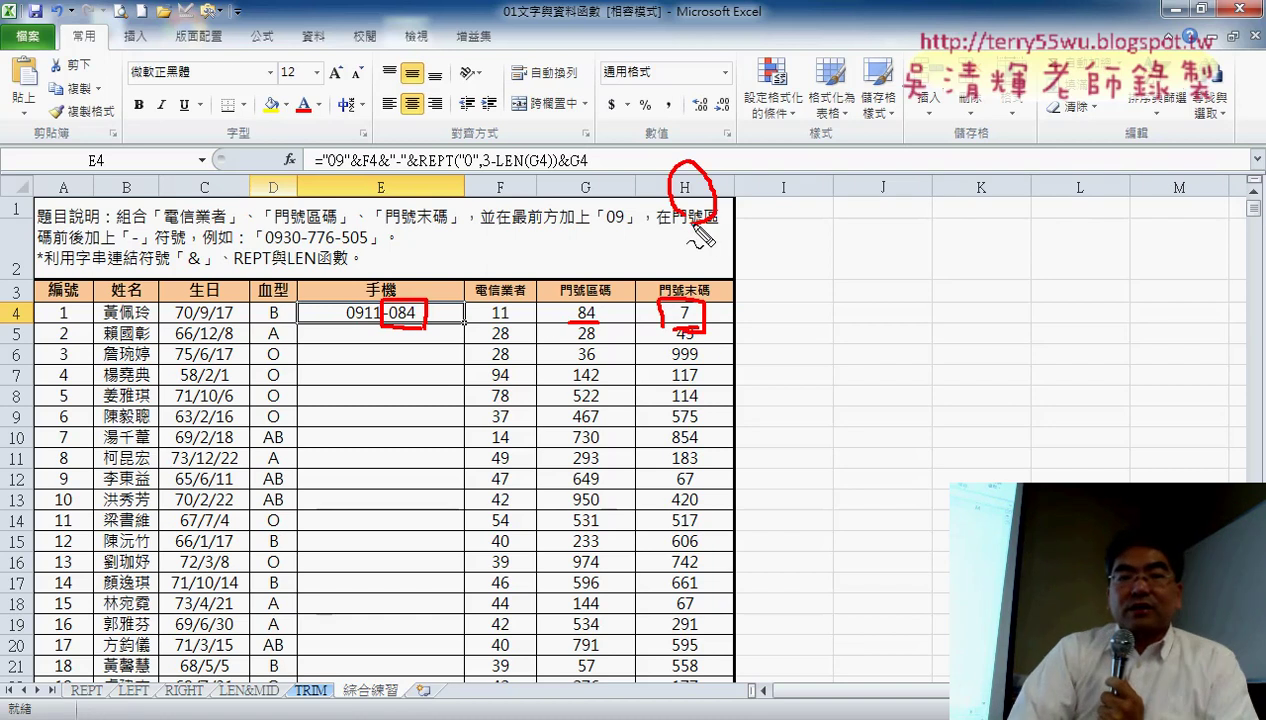
key(Escape)
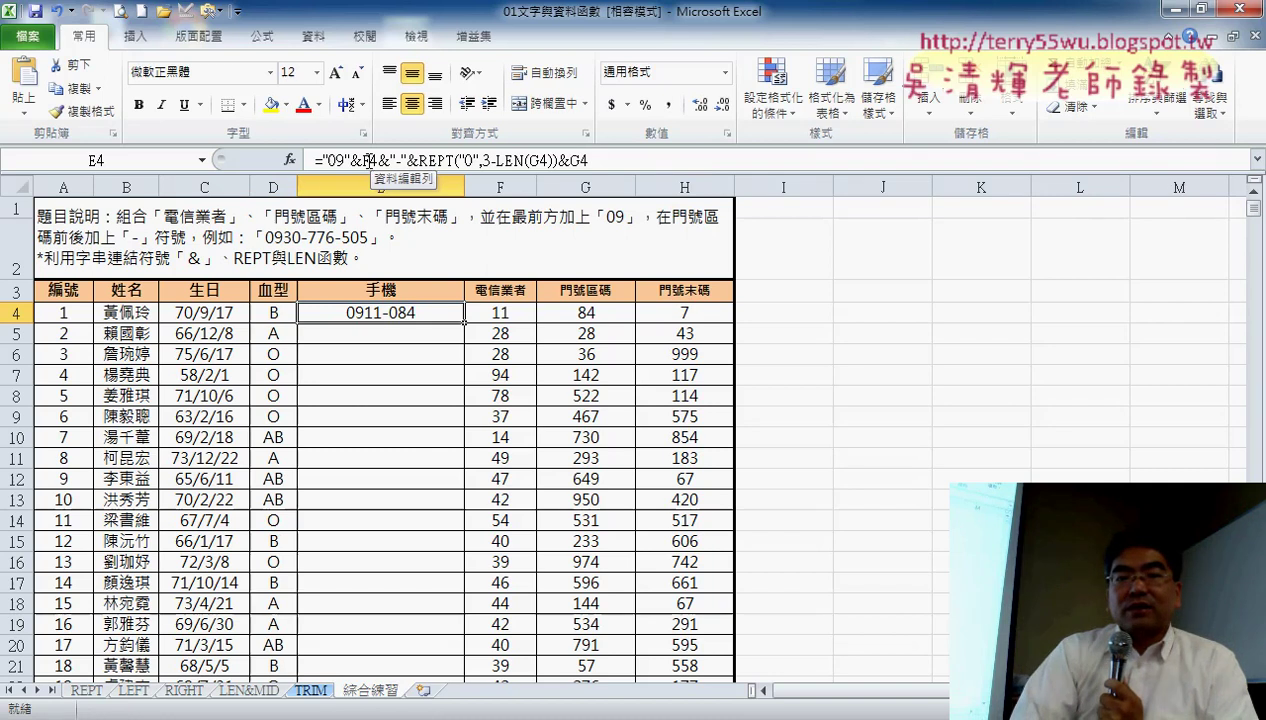
drag(378, 160, 557, 160)
right_click(712, 164)
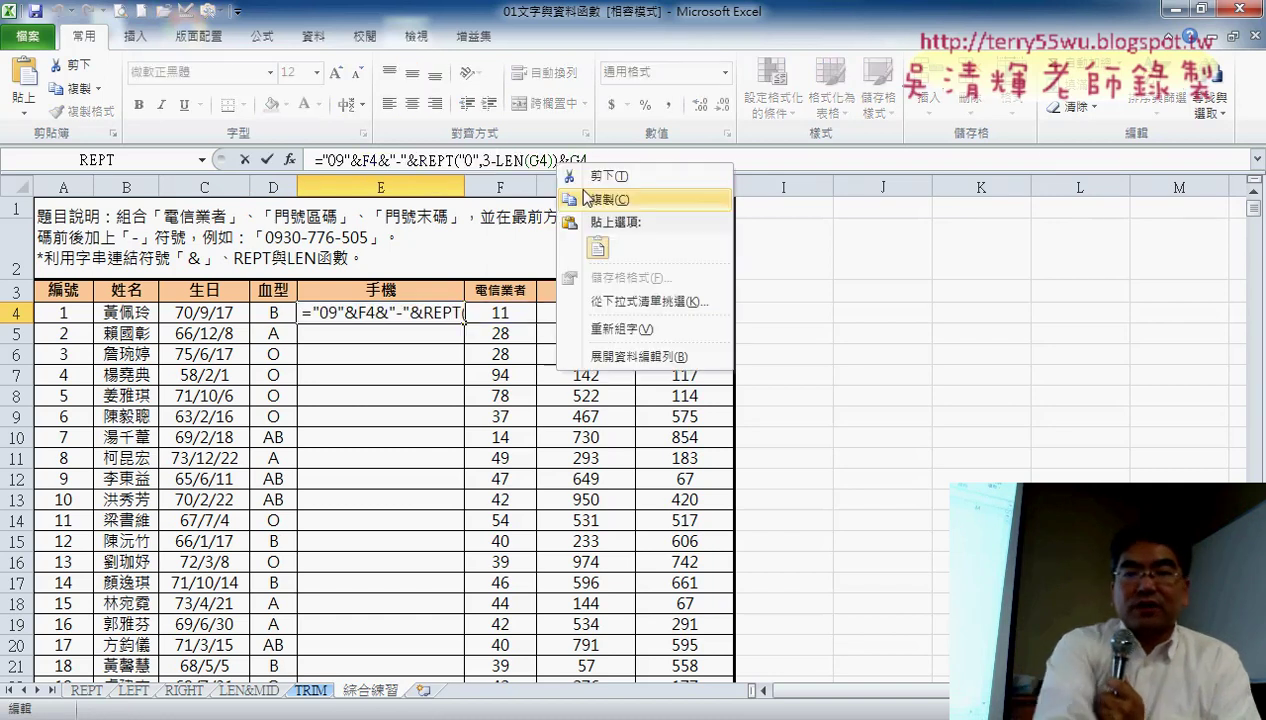
key(Escape)
click(620, 163)
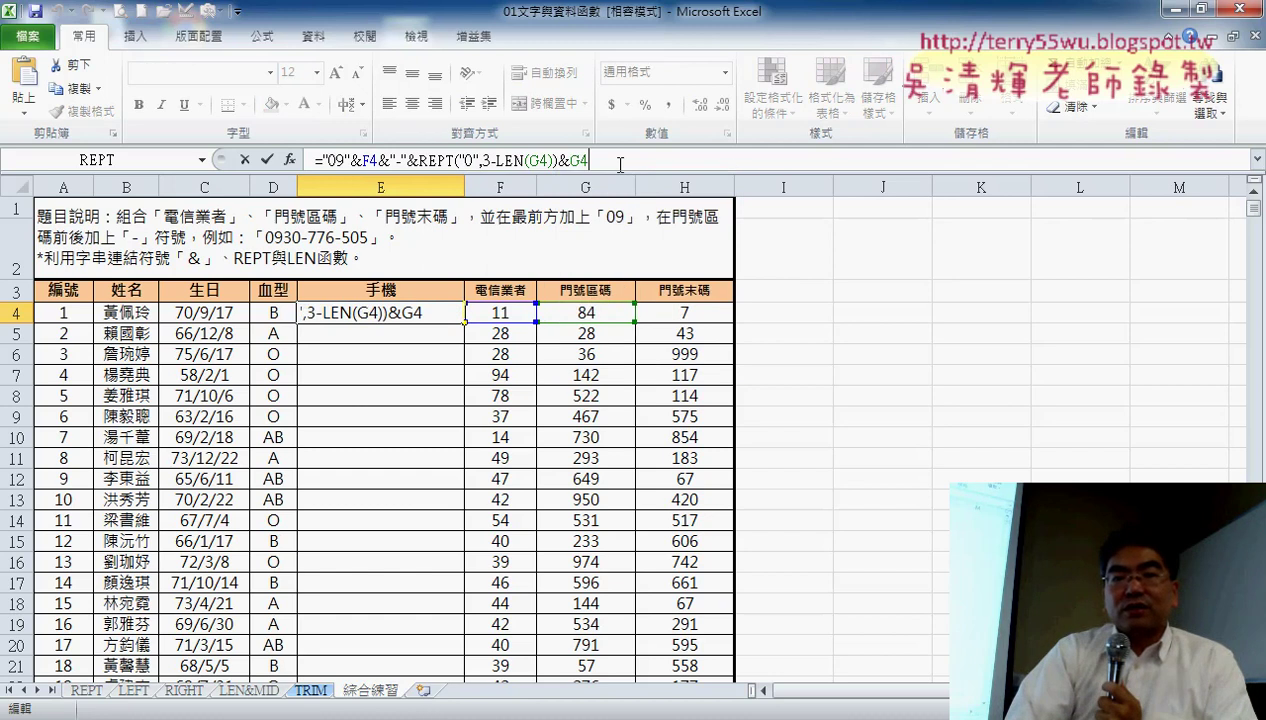
text(&"-"&REPT("0",3-LEN(G4))&G4)
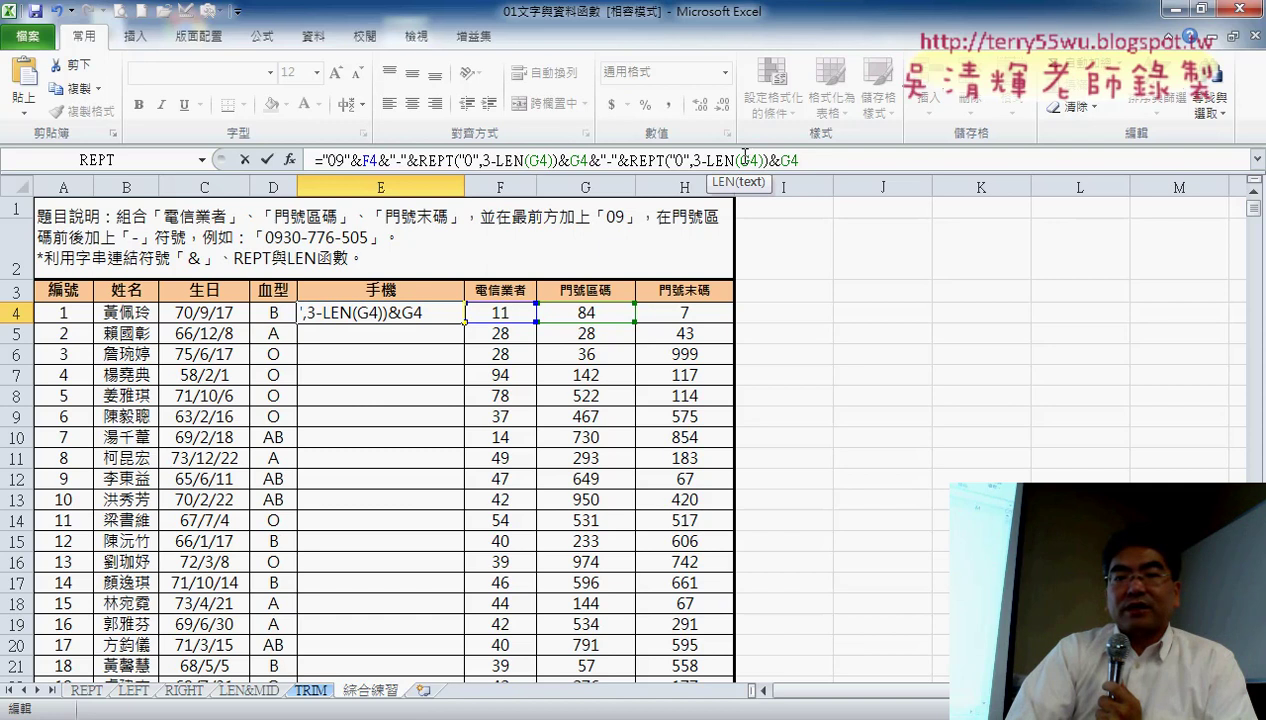
click(690, 318)
key(End)
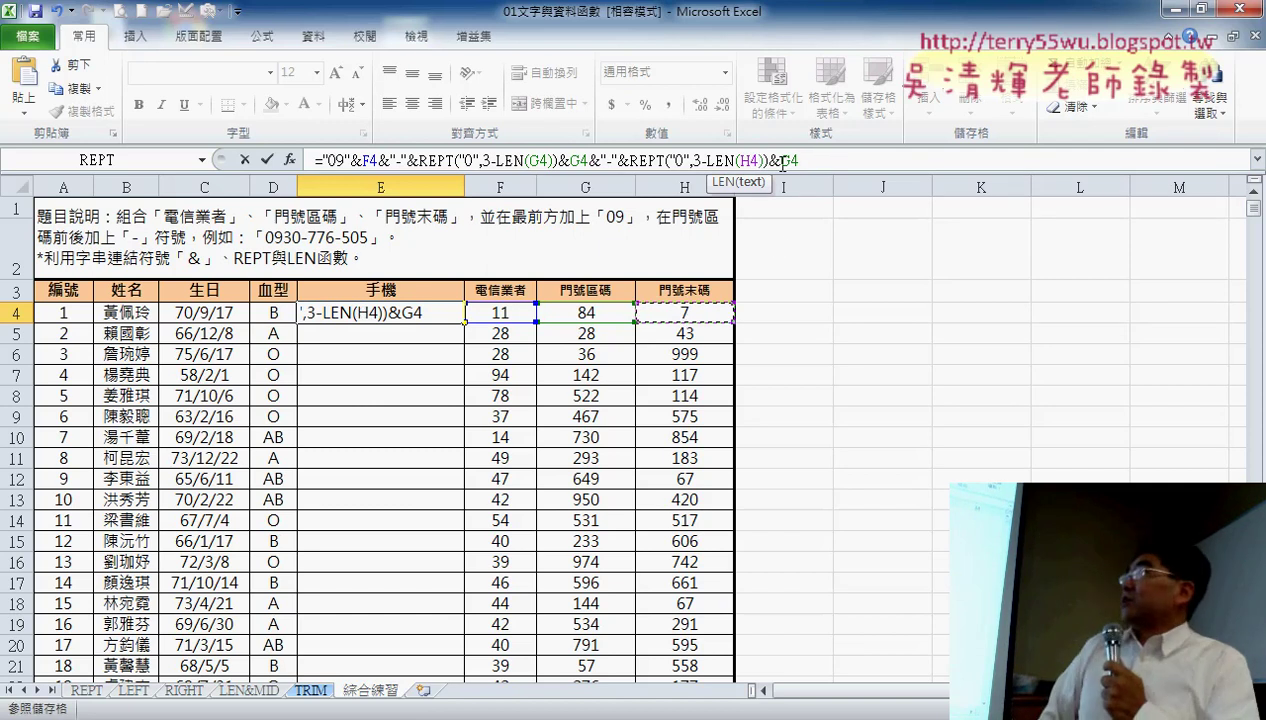
key(shift+Left)
key(shift+Left)
click(697, 312)
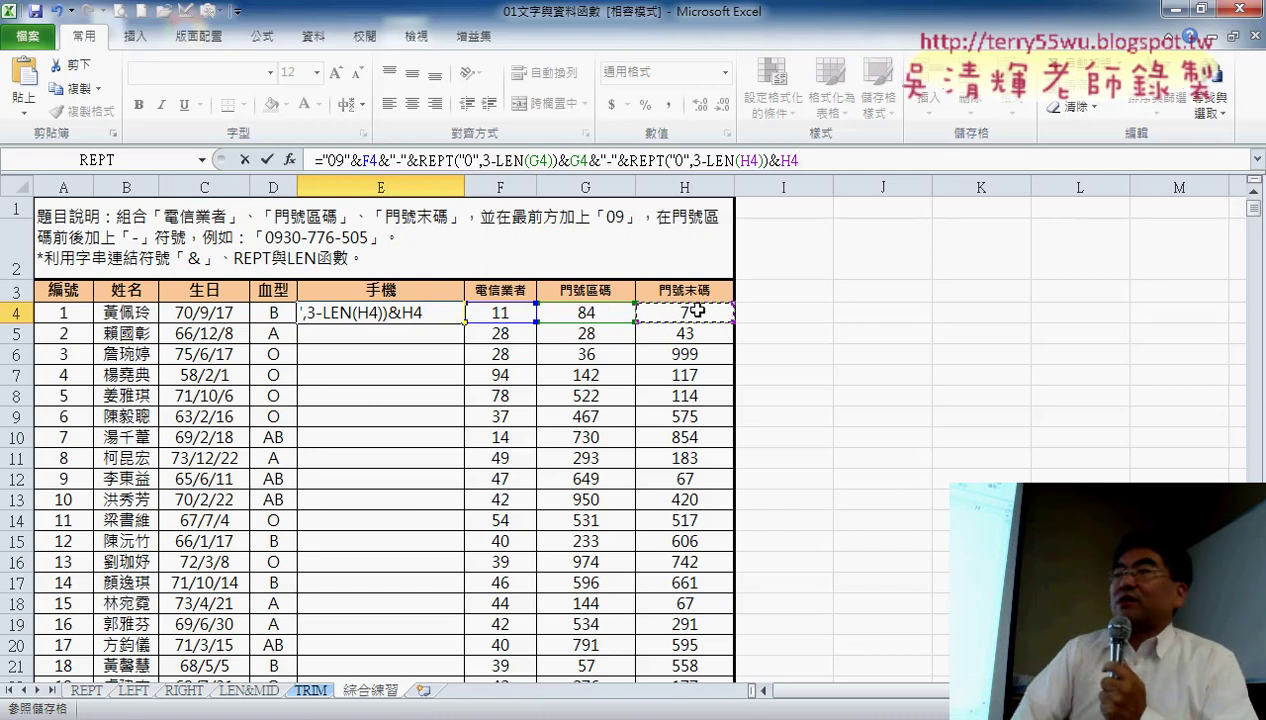
click(266, 160)
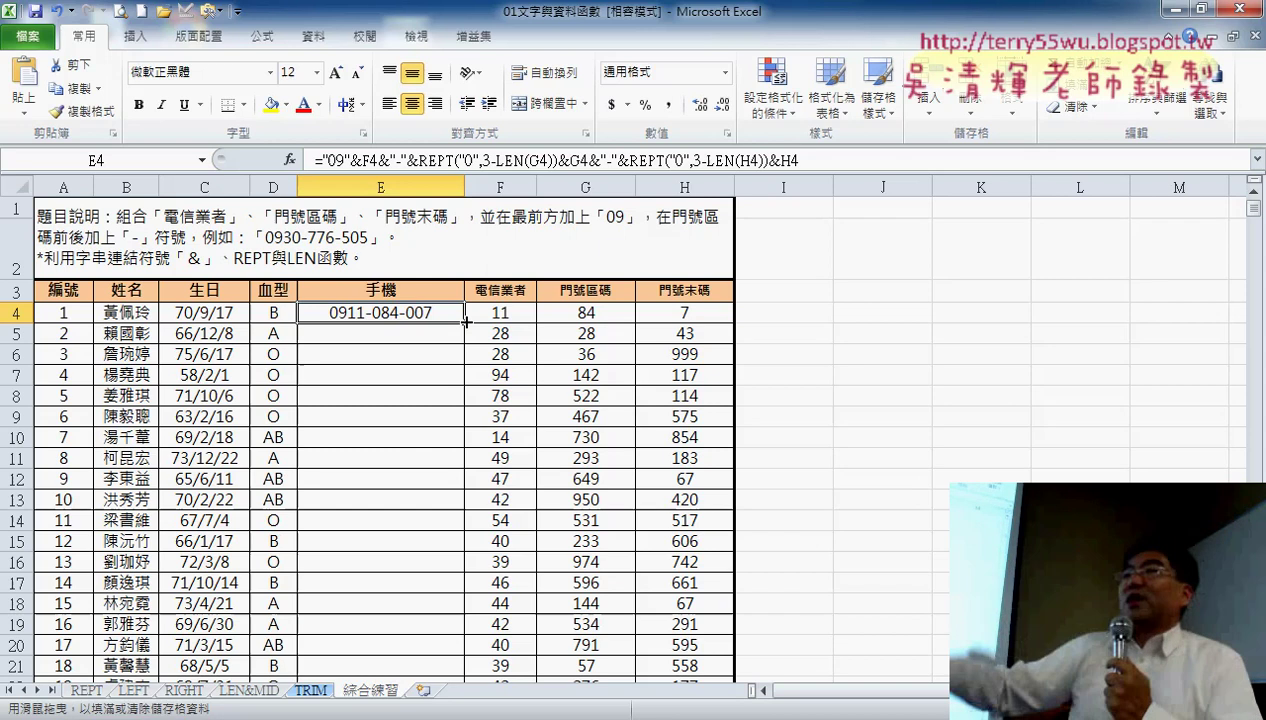
double_click(465, 321)
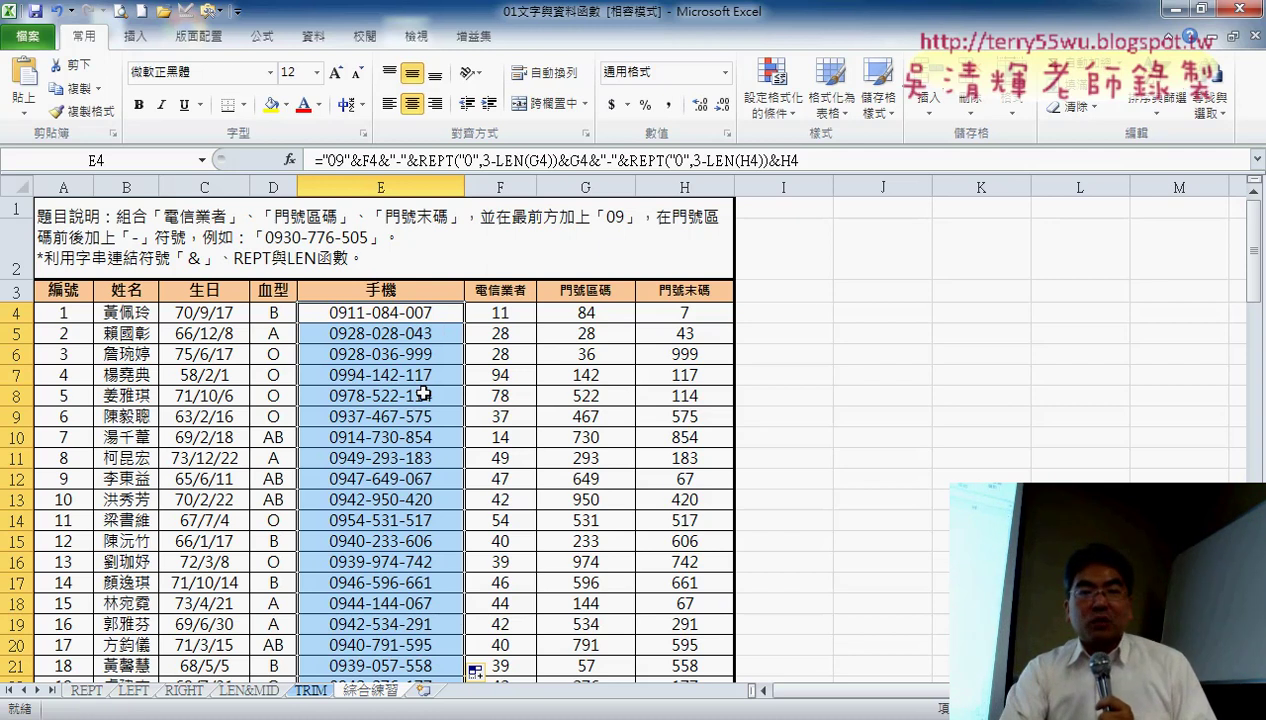
Switch to the other workbook's VBA practice sheet and widen column E.
click(237, 716)
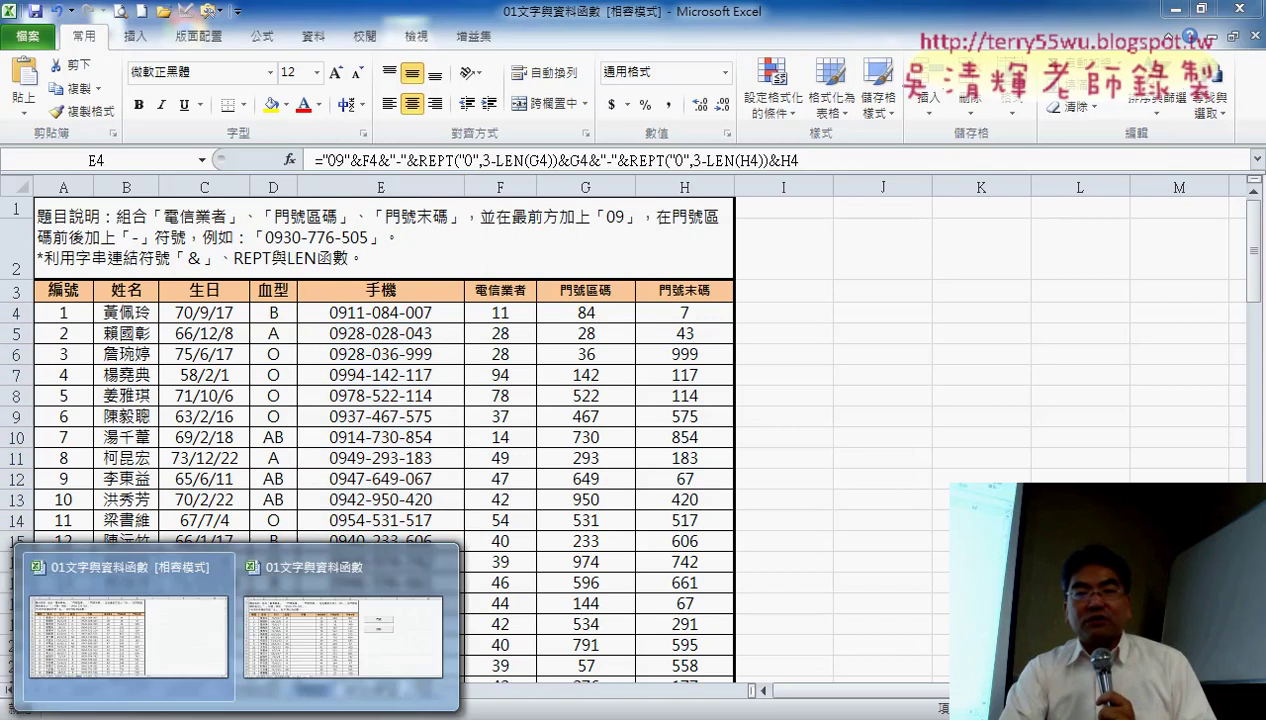
click(320, 684)
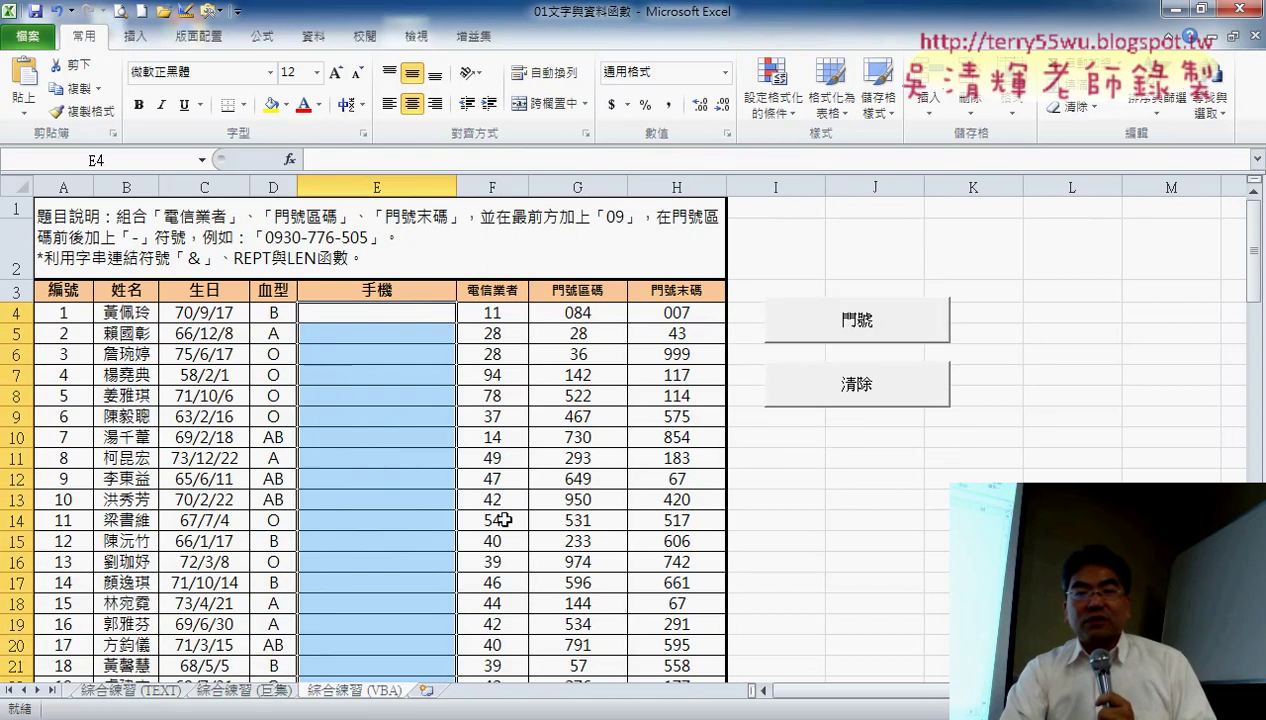
drag(460, 195, 478, 195)
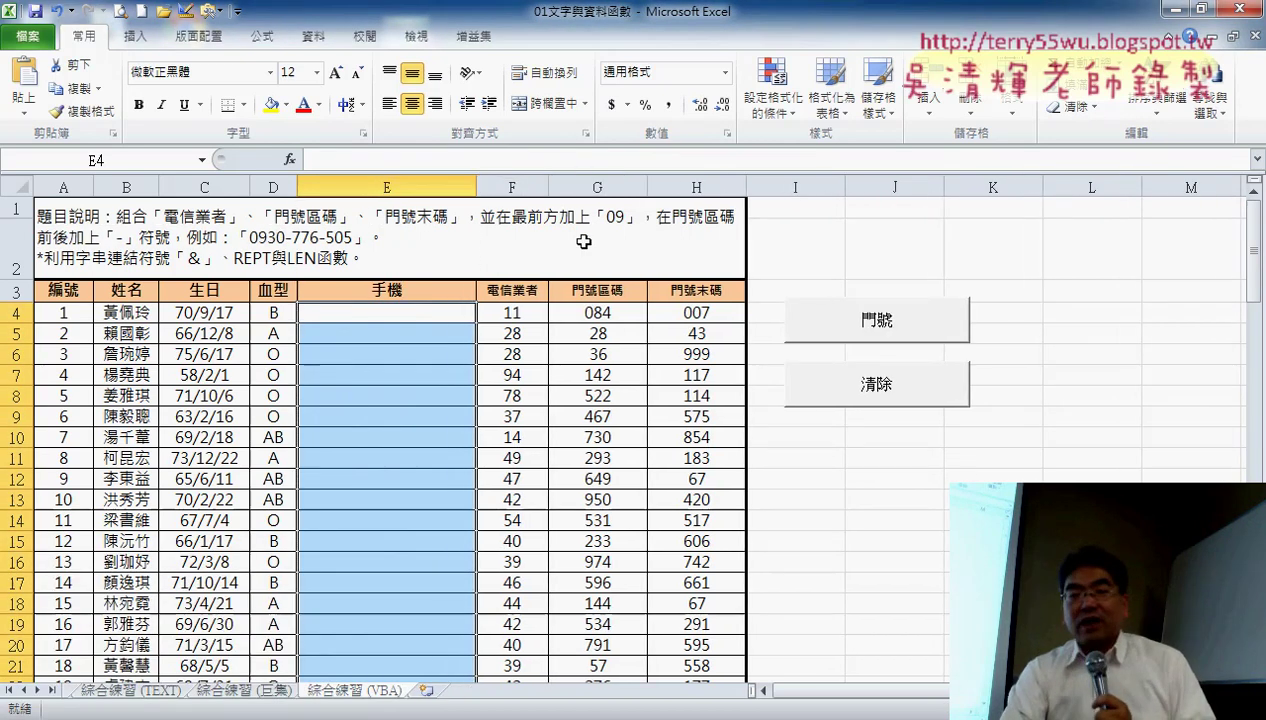
Run the 門號 and 清除 macros three times each, leaving column E empty.
click(909, 323)
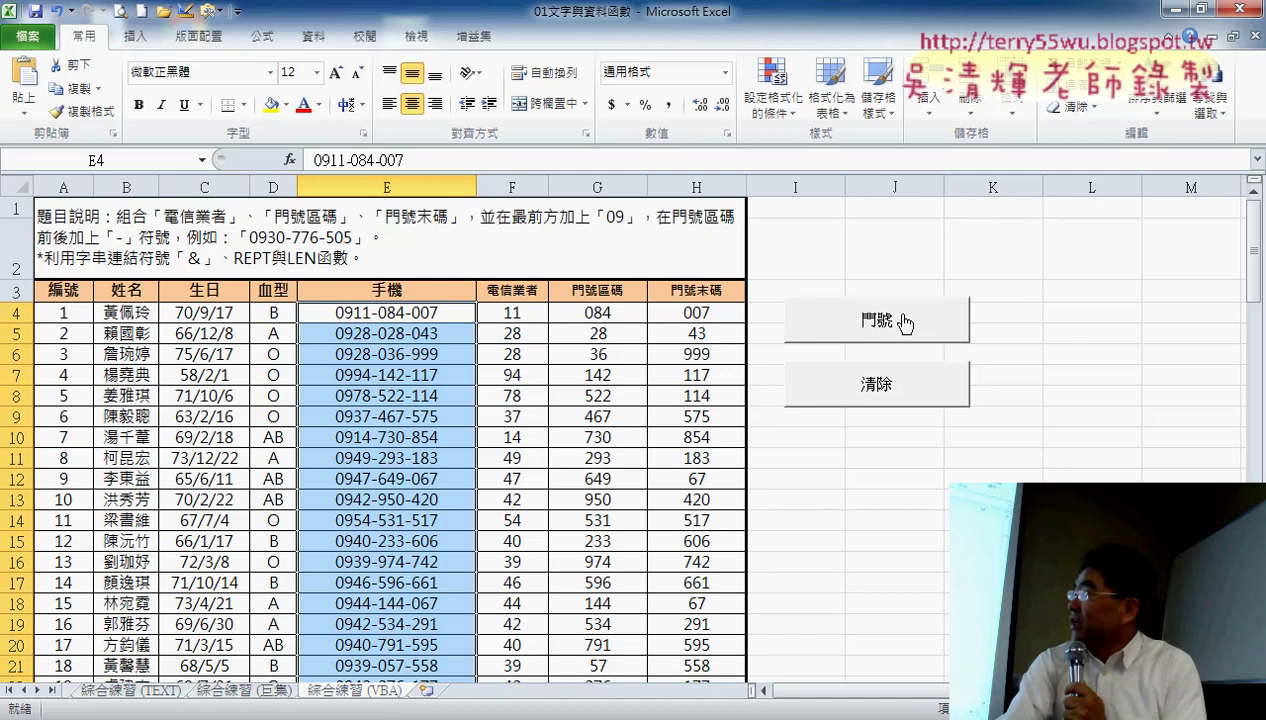
click(895, 390)
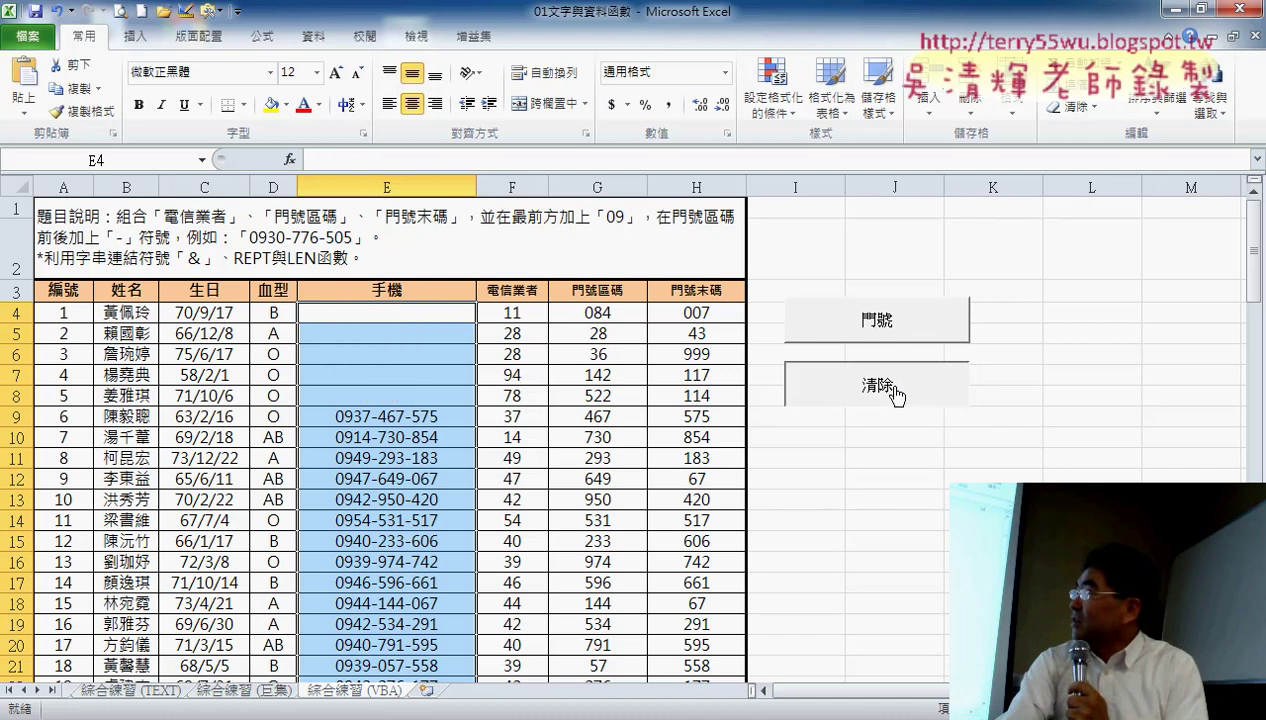
click(876, 320)
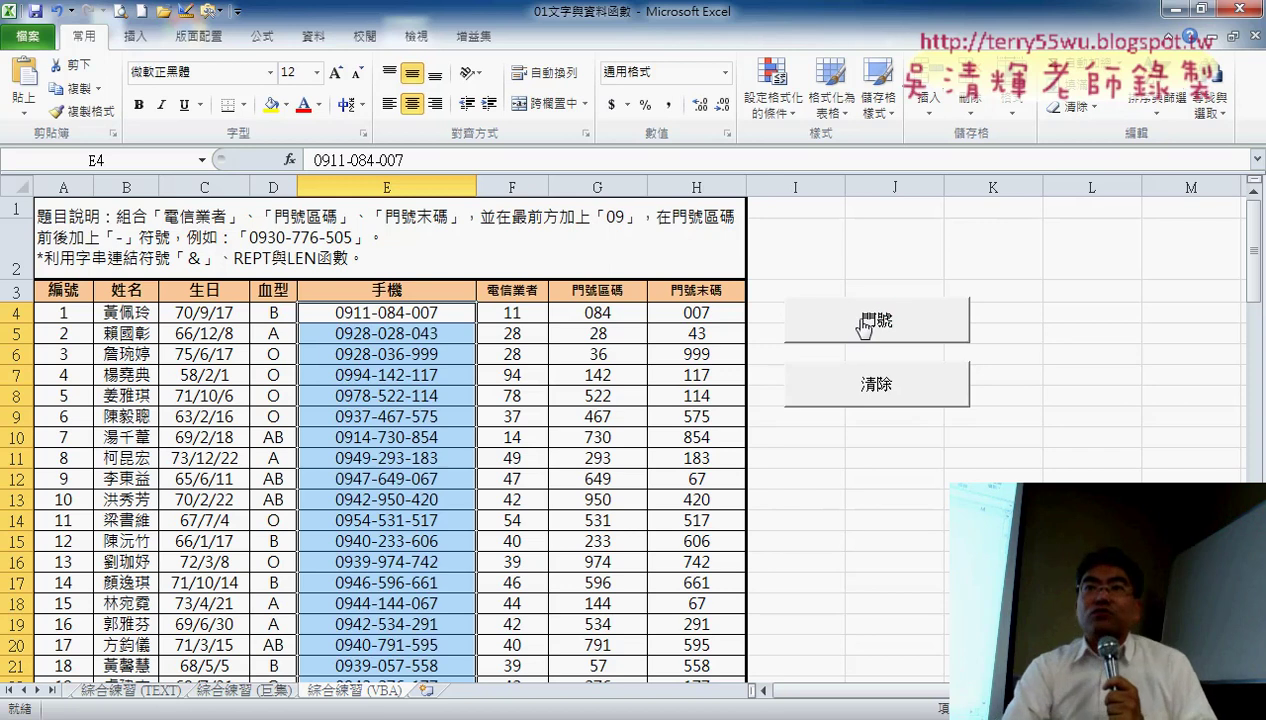
click(872, 395)
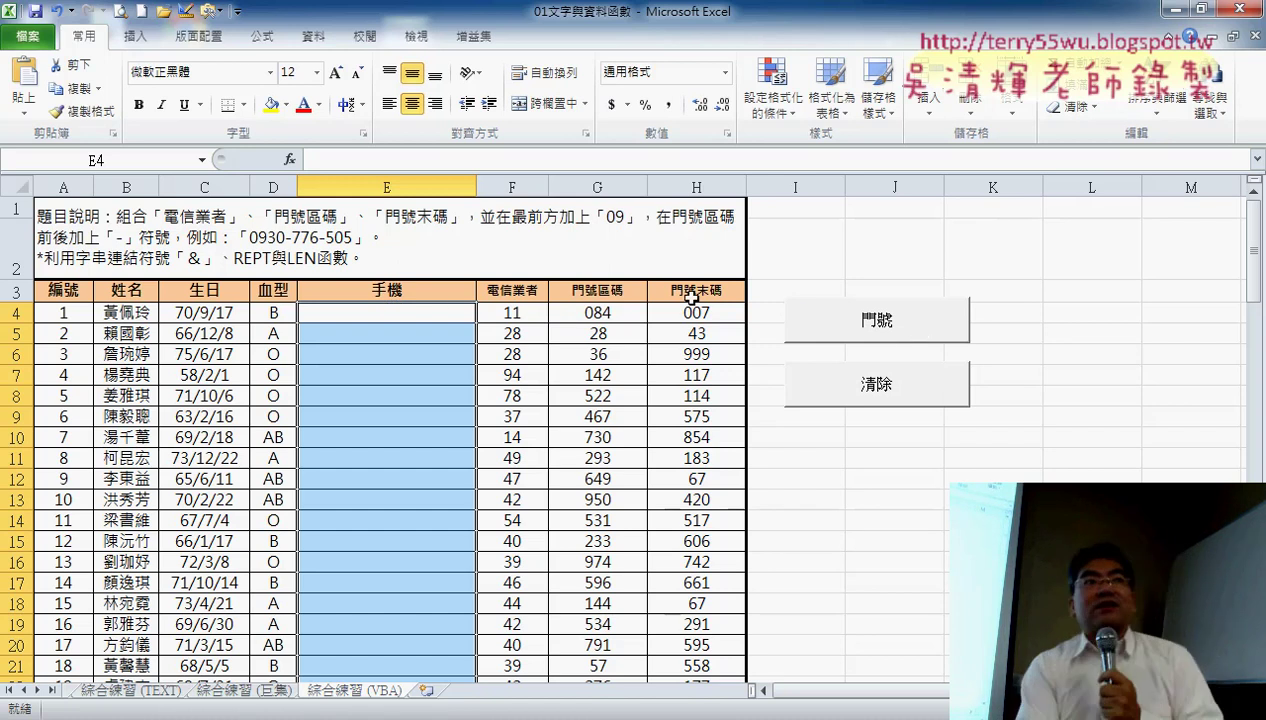
click(875, 333)
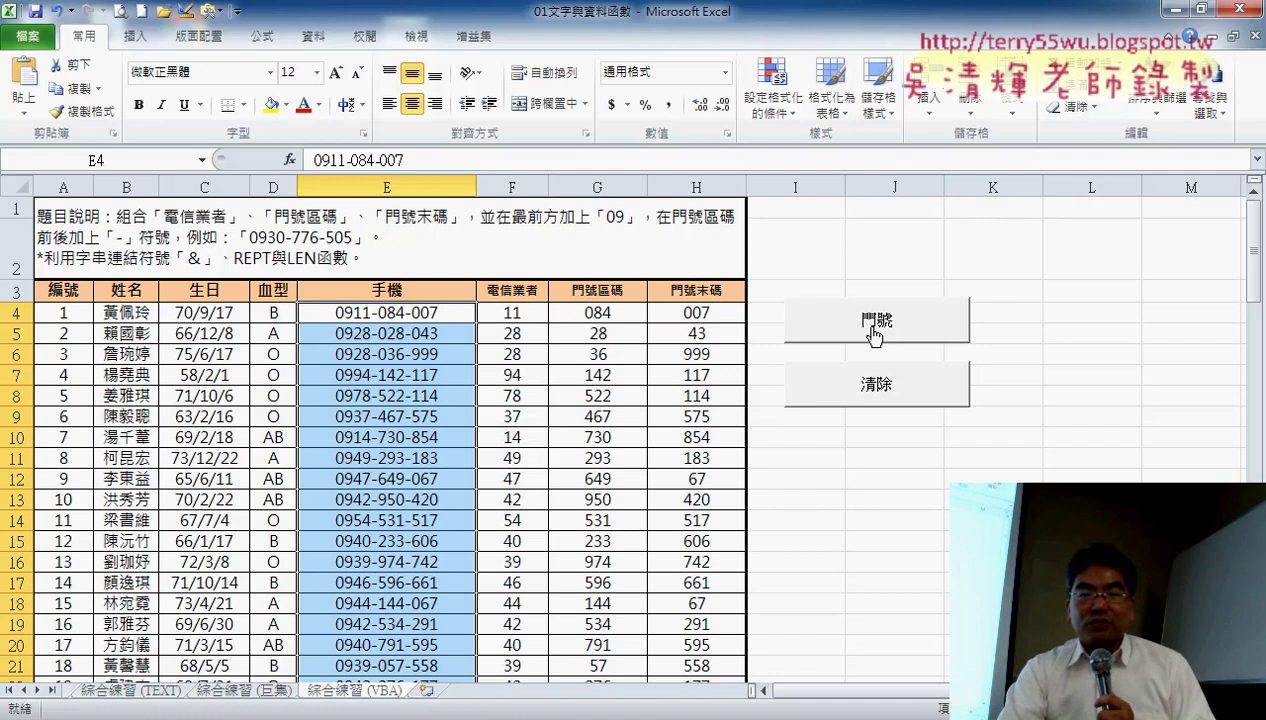
click(874, 378)
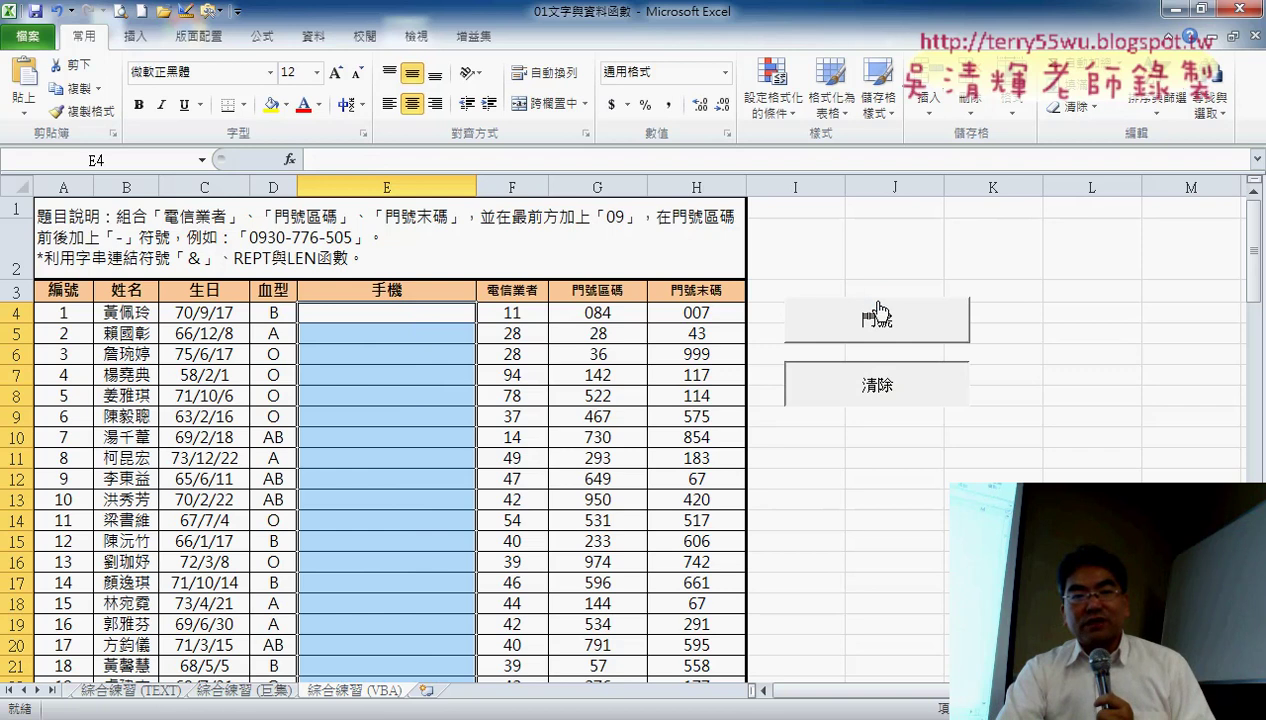
click(401, 316)
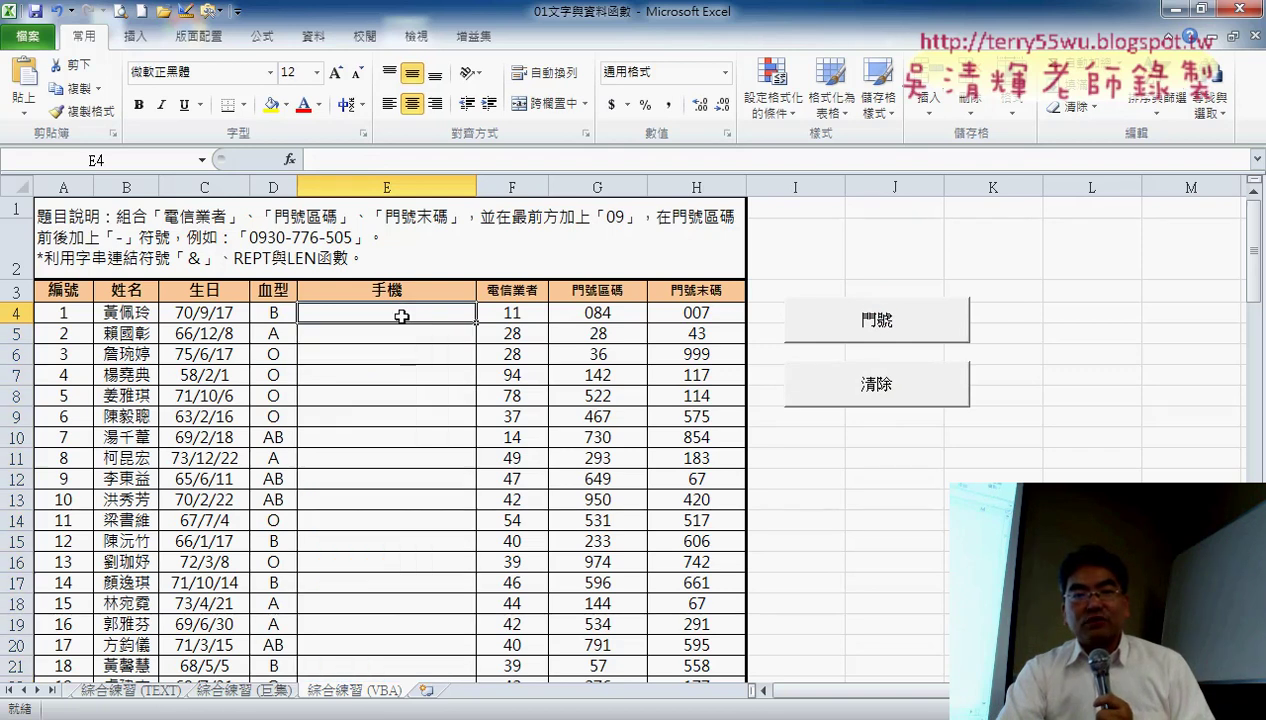
Insert the user-defined 手機 function into E4 from the 使用者定義 category.
click(290, 160)
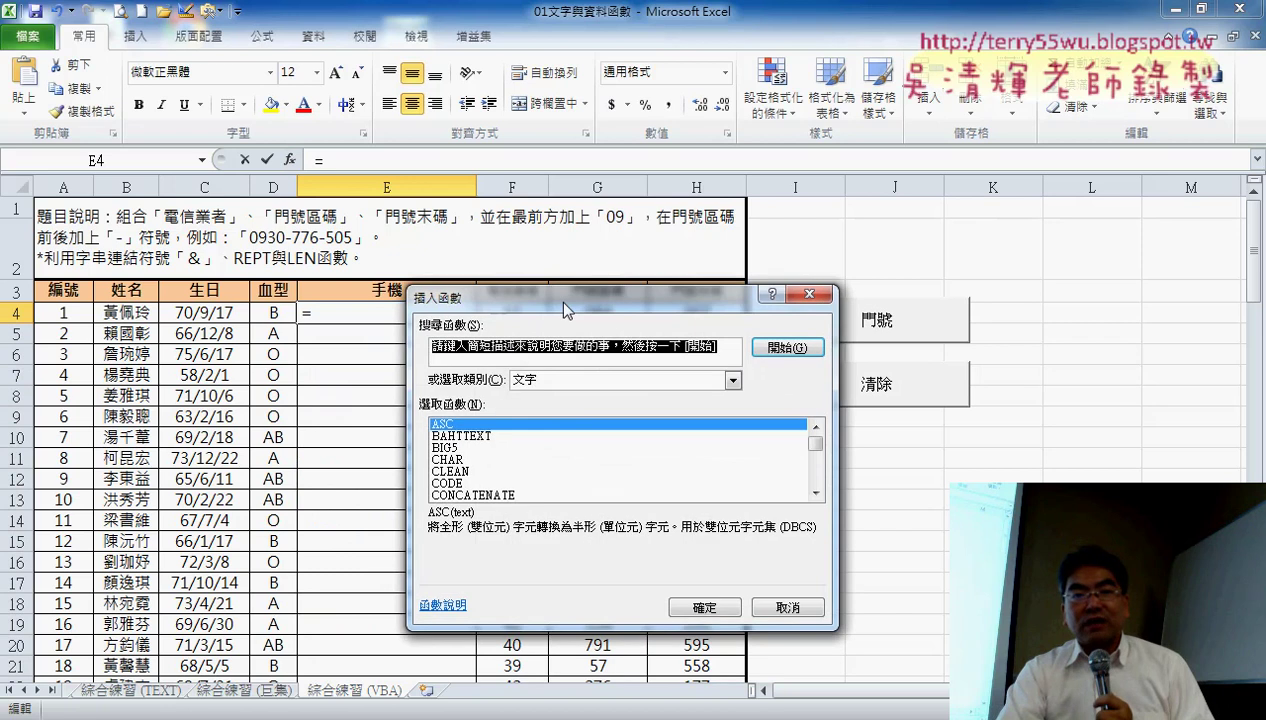
drag(564, 309, 559, 80)
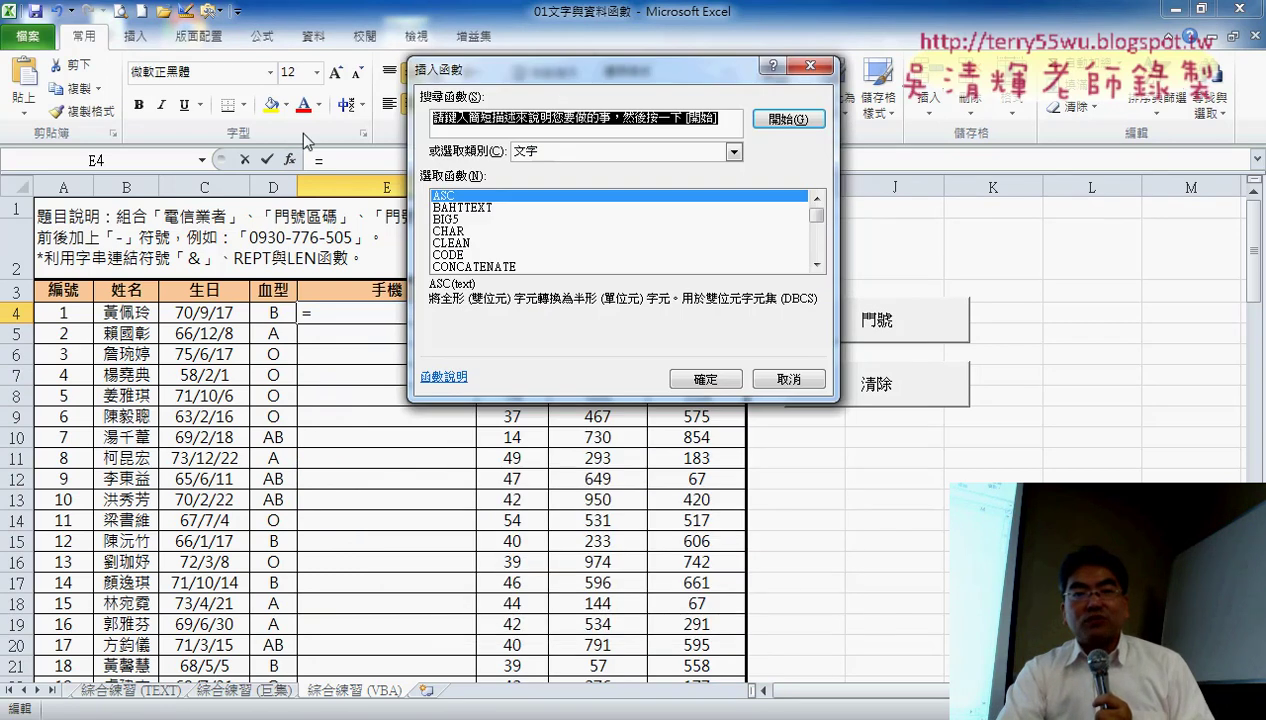
click(569, 152)
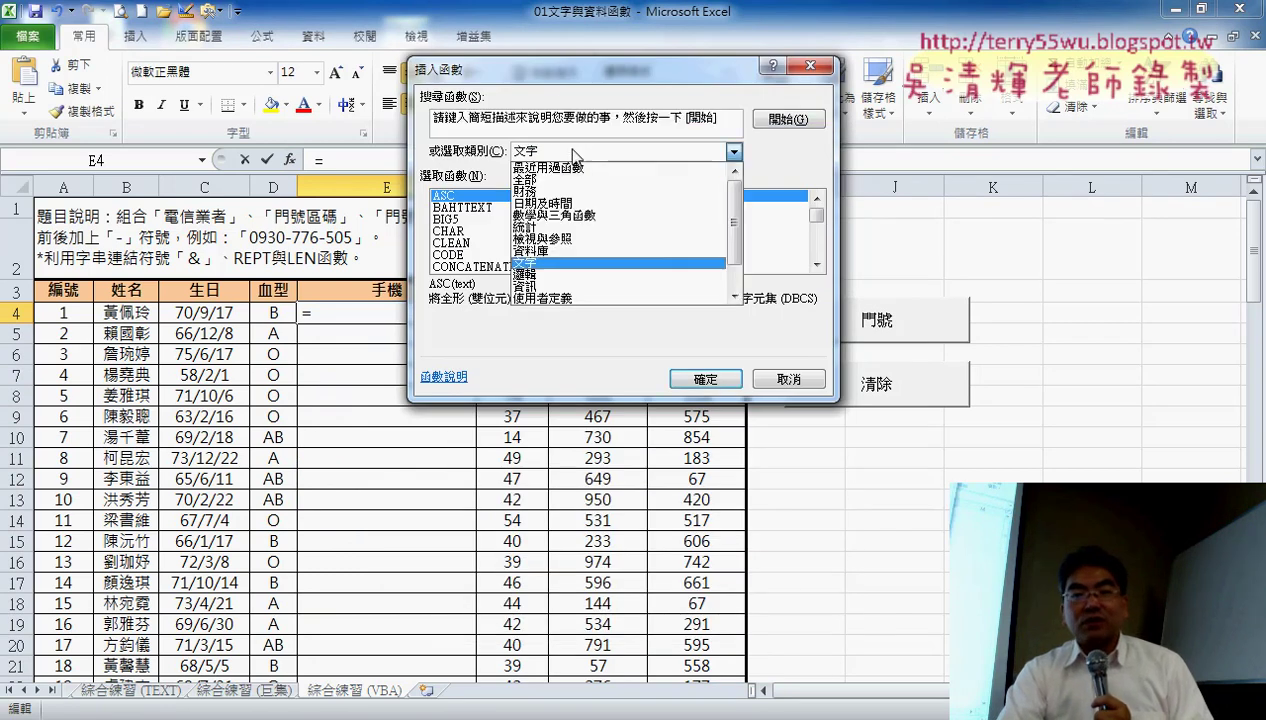
click(578, 296)
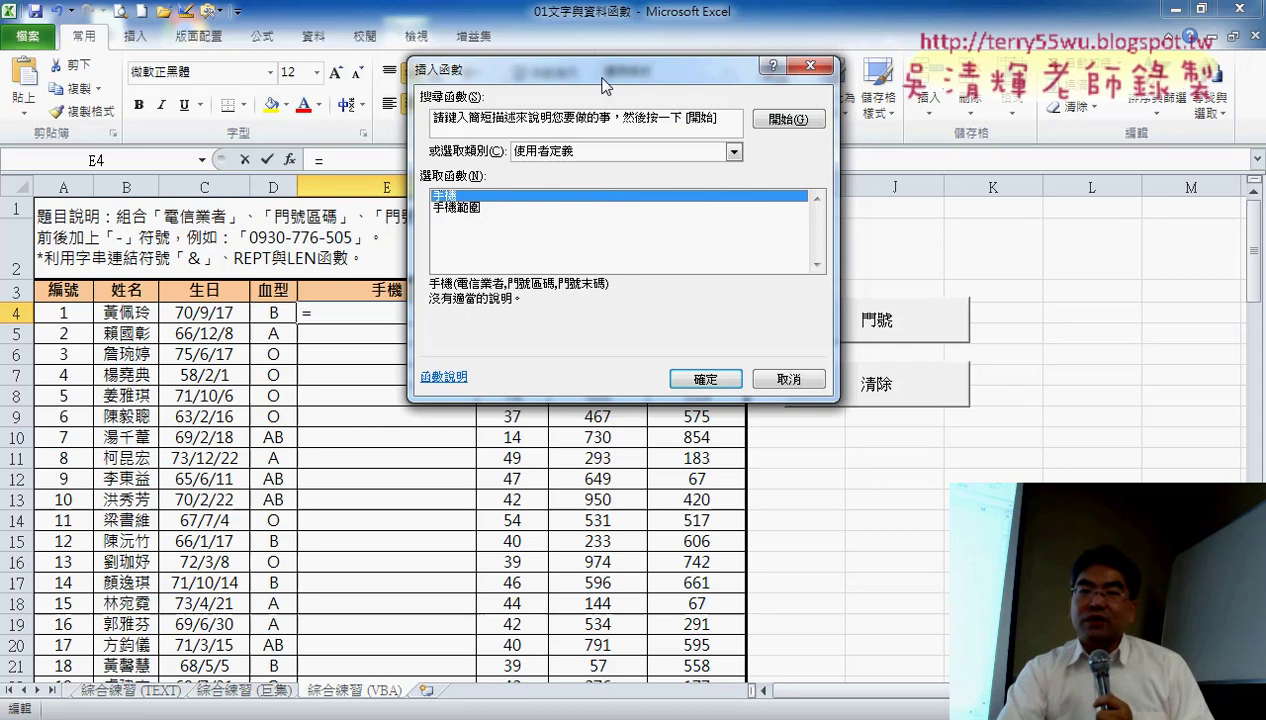
drag(605, 78, 890, 92)
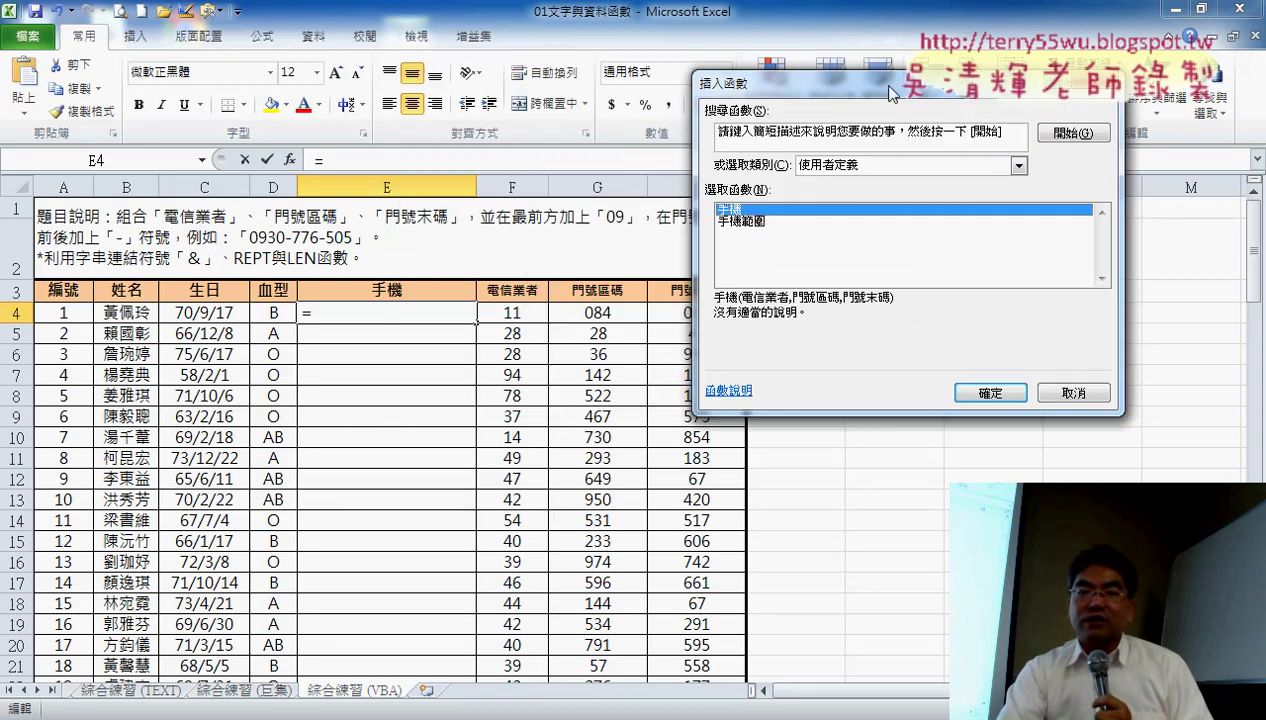
click(988, 395)
Give 手機 the arguments F4, G4, H4 and fill =手機(F4,G4,H4) down column E.
drag(830, 119, 558, 352)
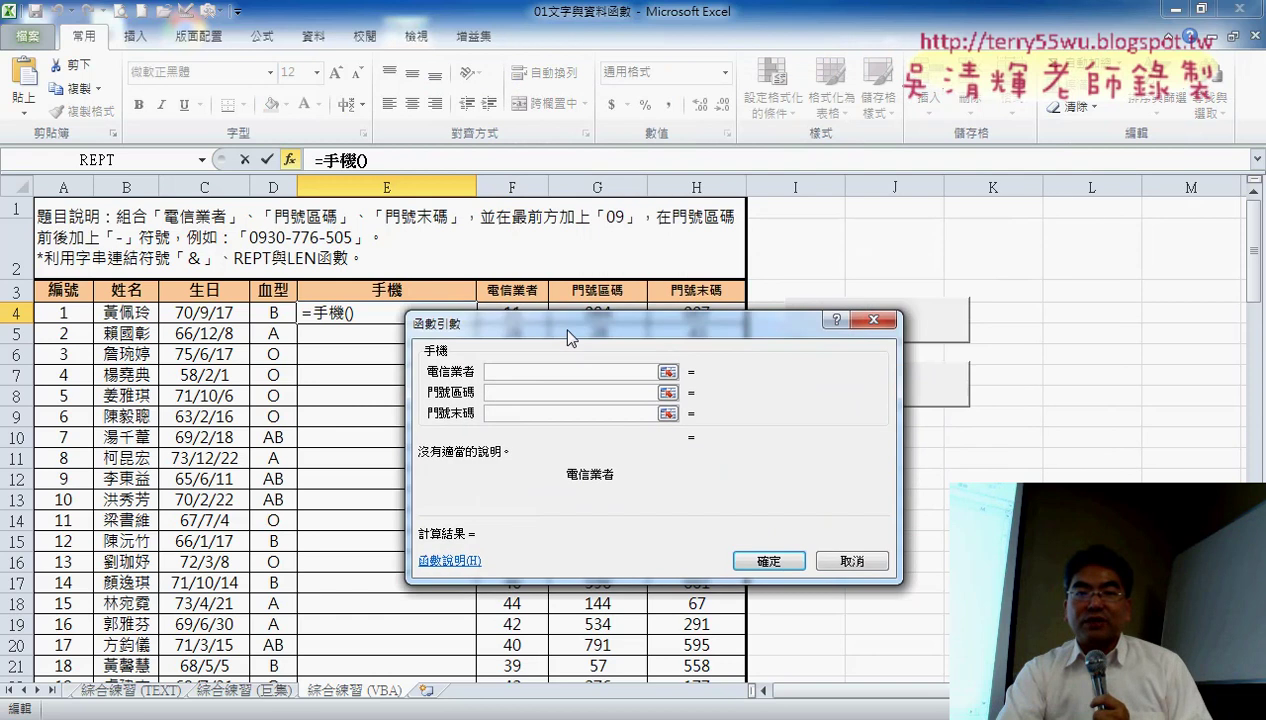
click(520, 312)
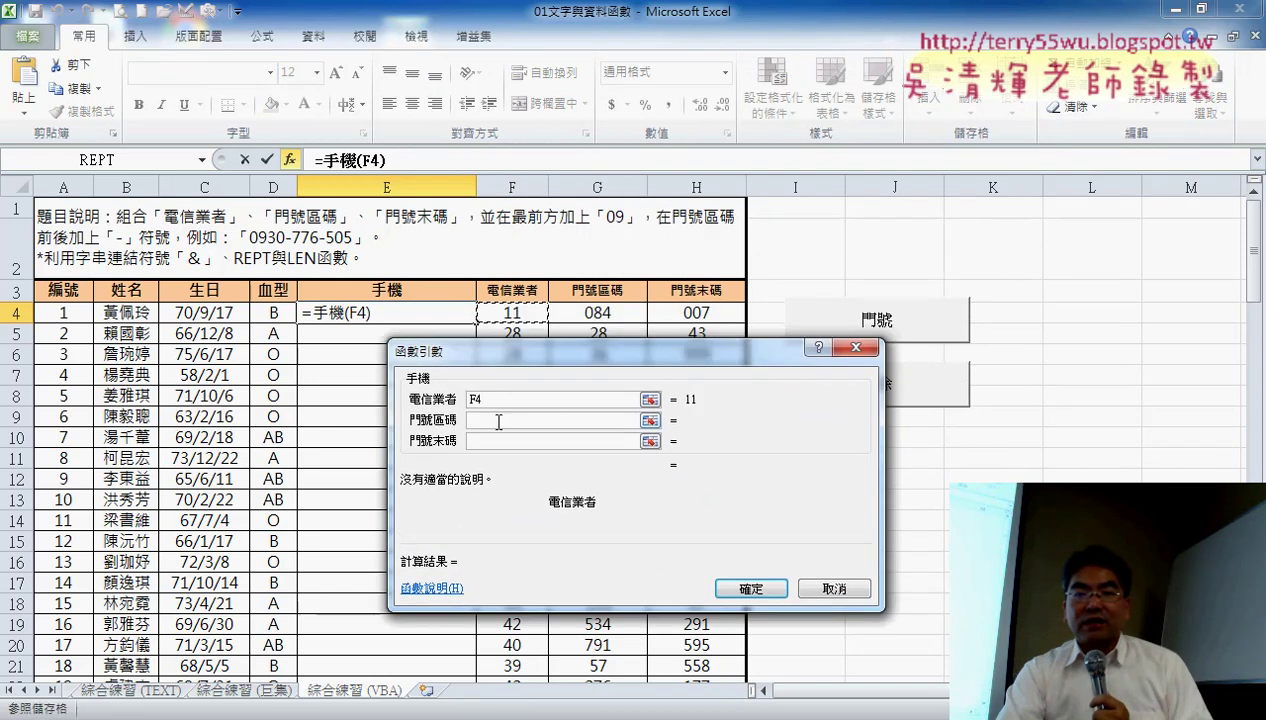
key(Tab)
click(598, 312)
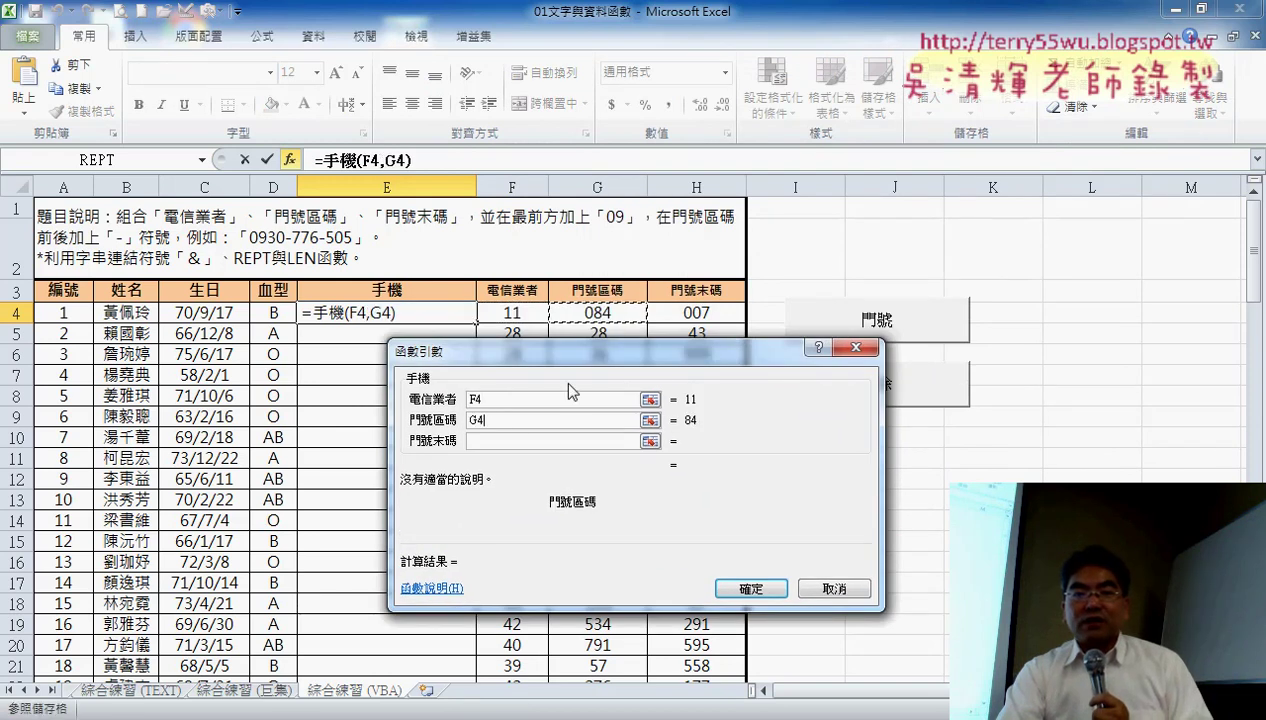
click(510, 441)
click(695, 313)
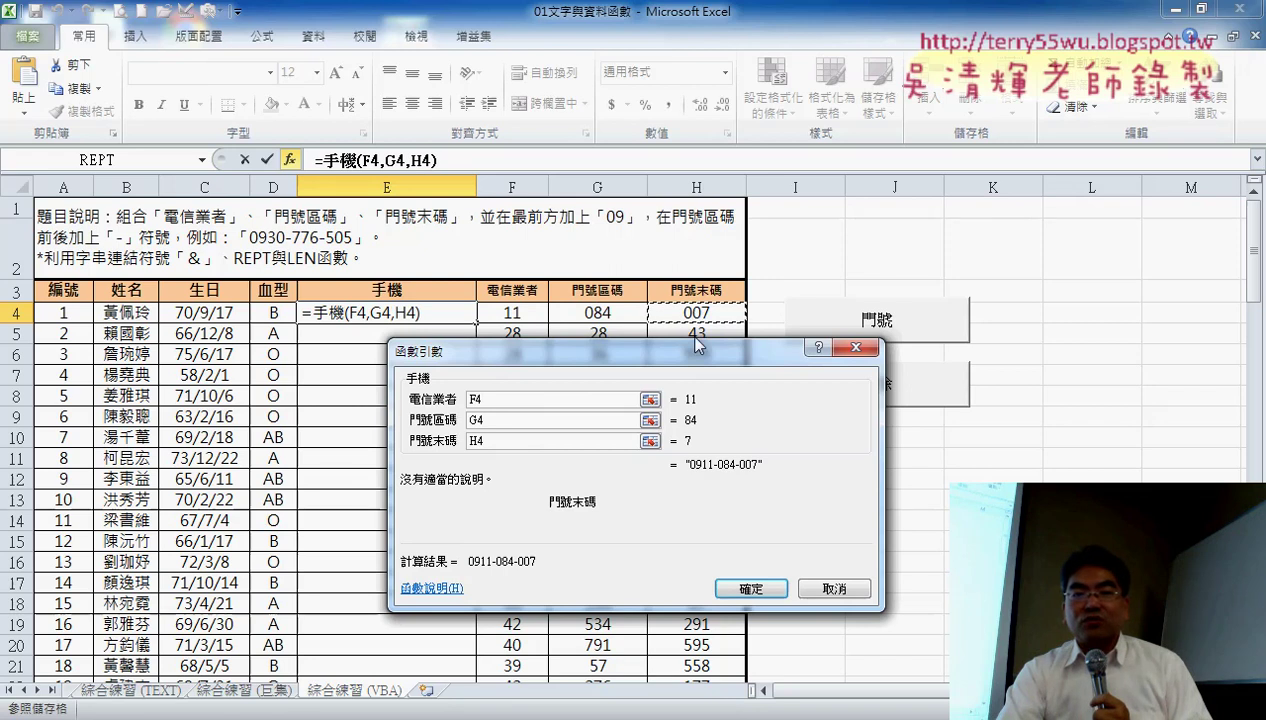
click(760, 590)
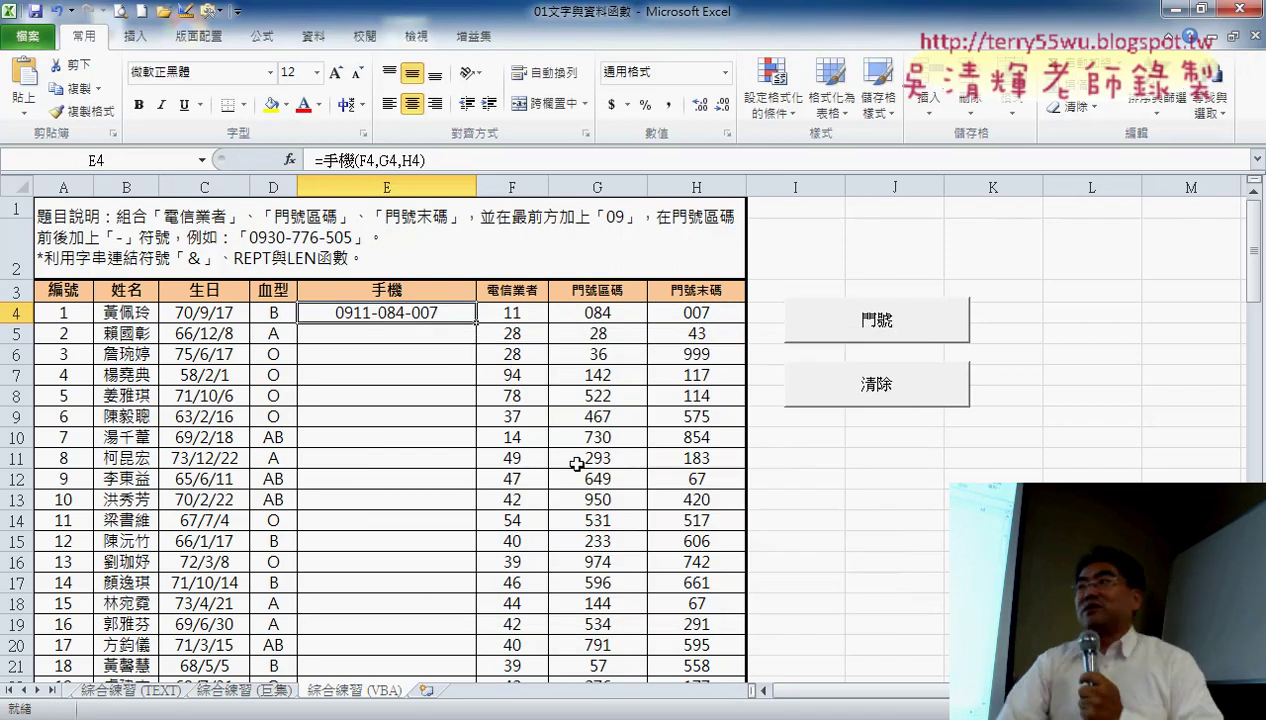
double_click(478, 323)
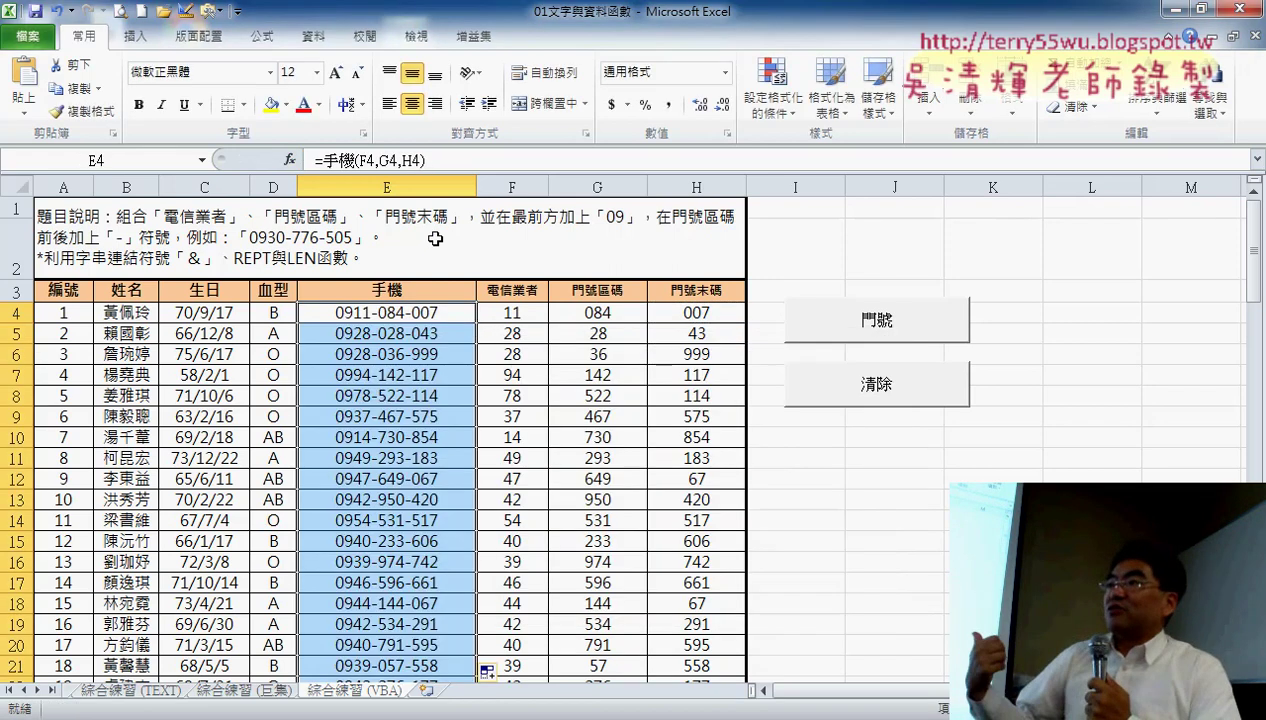
Review E4's =手機(F4,G4,H4) formula, then erase column E with the 清除 button.
click(341, 160)
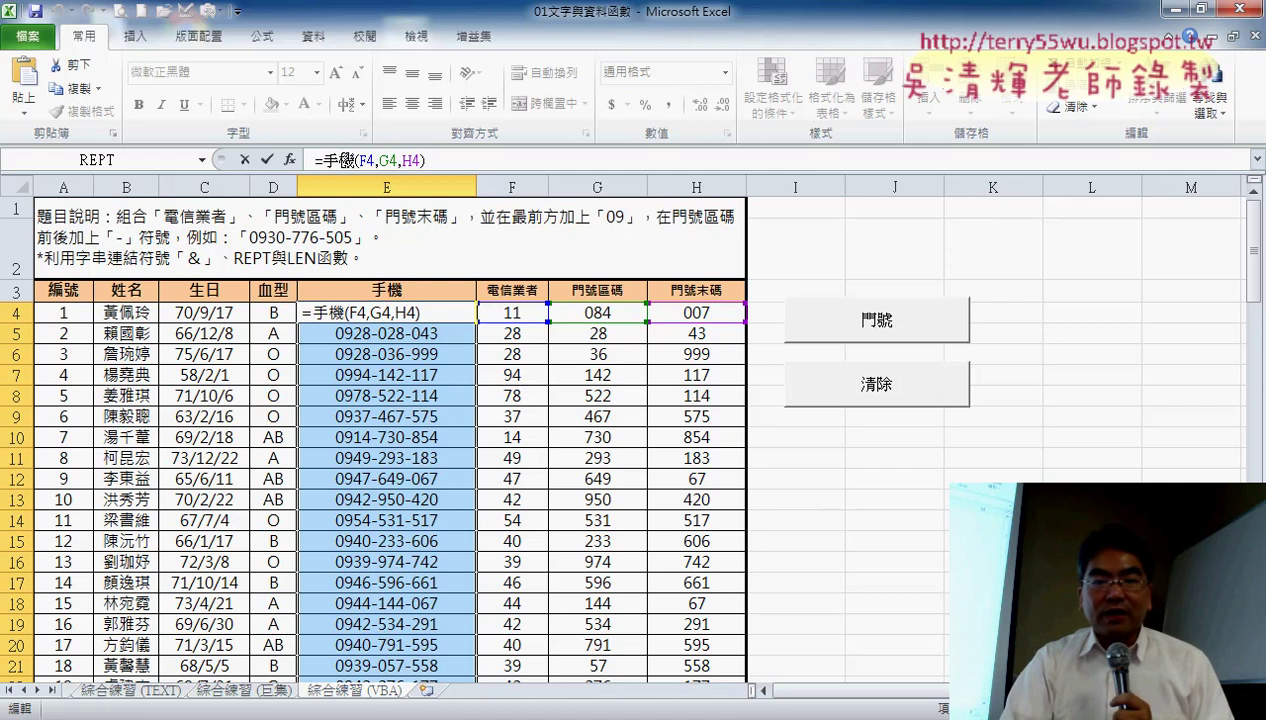
key(Return)
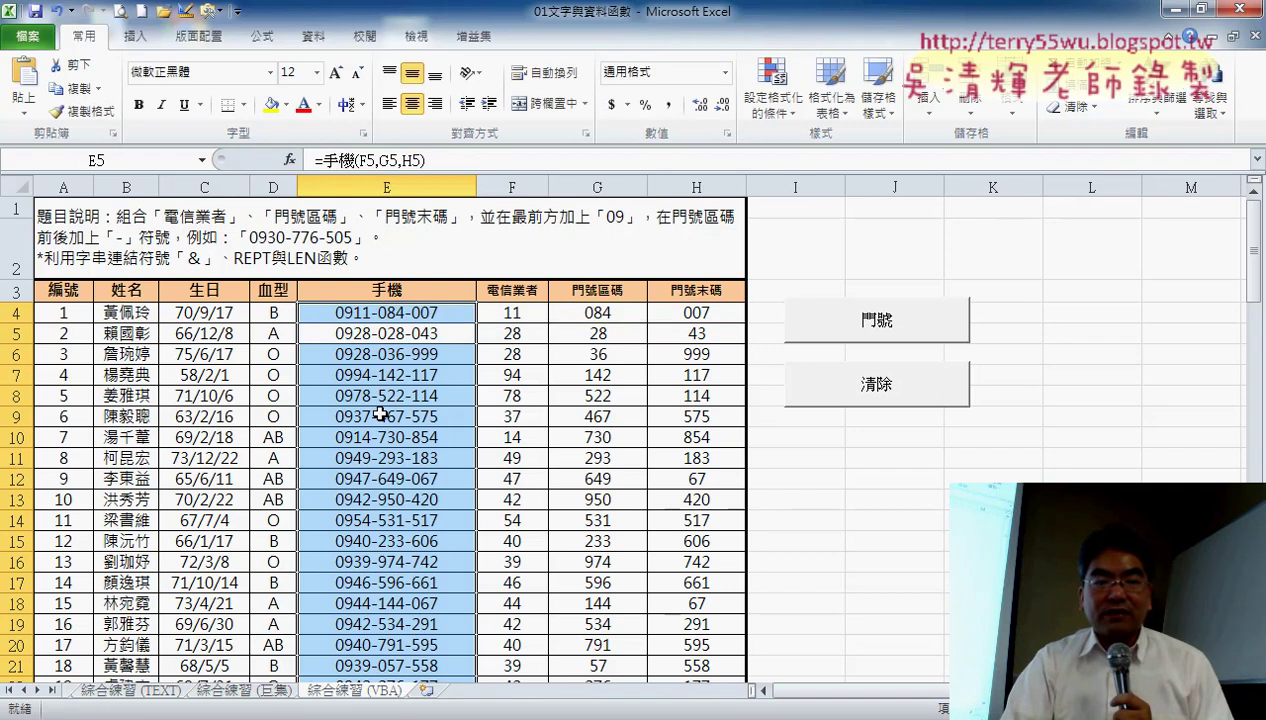
click(838, 390)
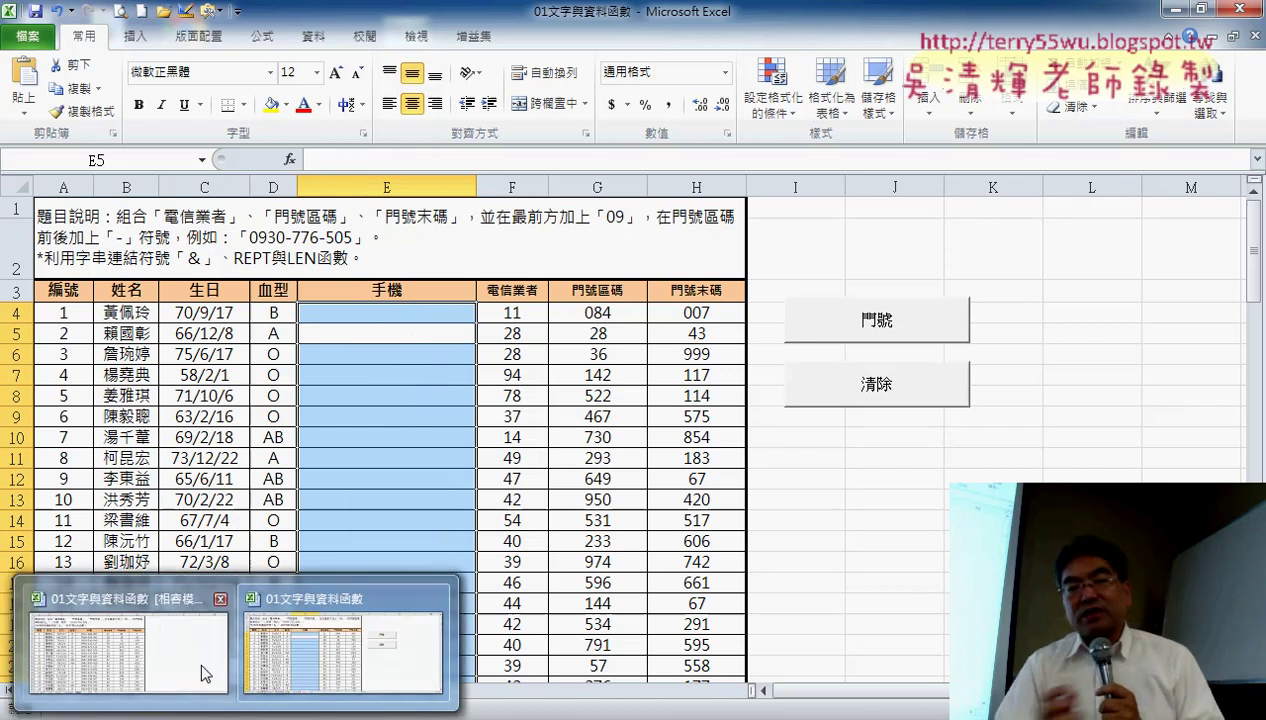
Return to the compatibility-mode workbook's 綜合練習 sheet holding the REPT/LEN phone formulas.
click(205, 673)
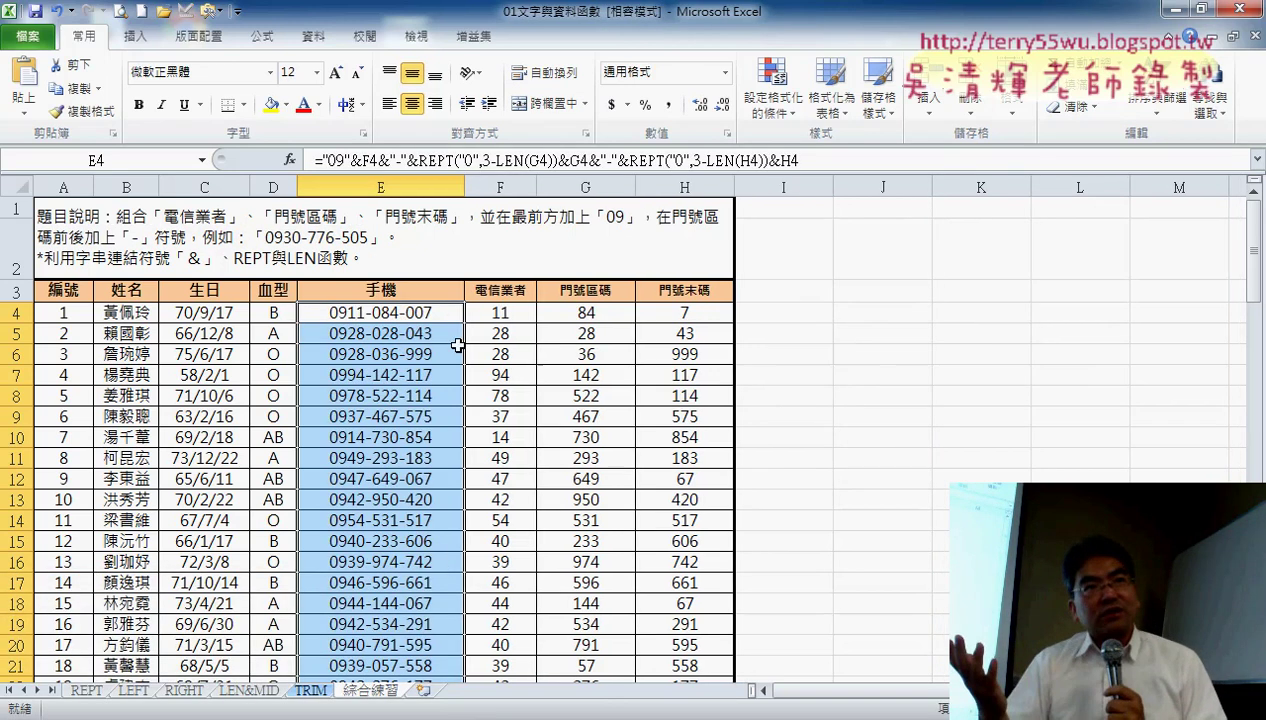